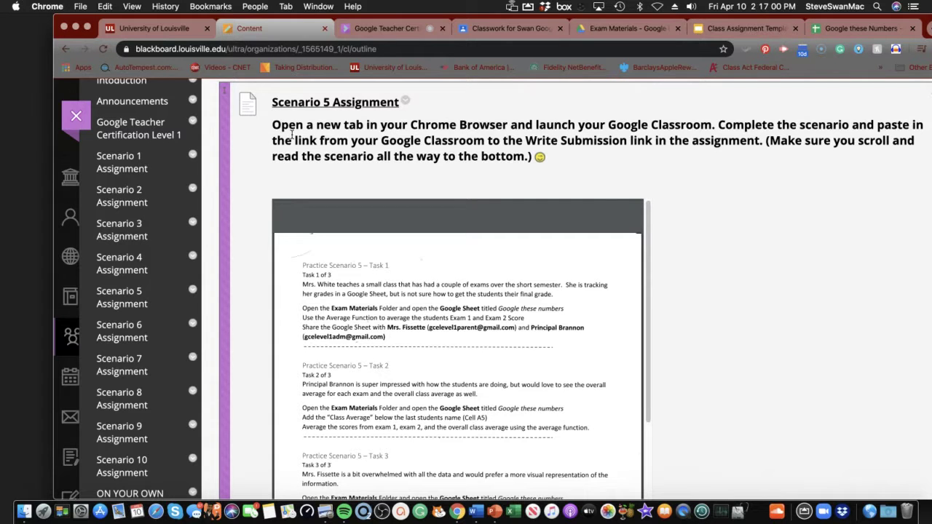
{"action": "scroll", "coordinate": [291, 132], "scroll_direction": "down", "scroll_amount": 5}
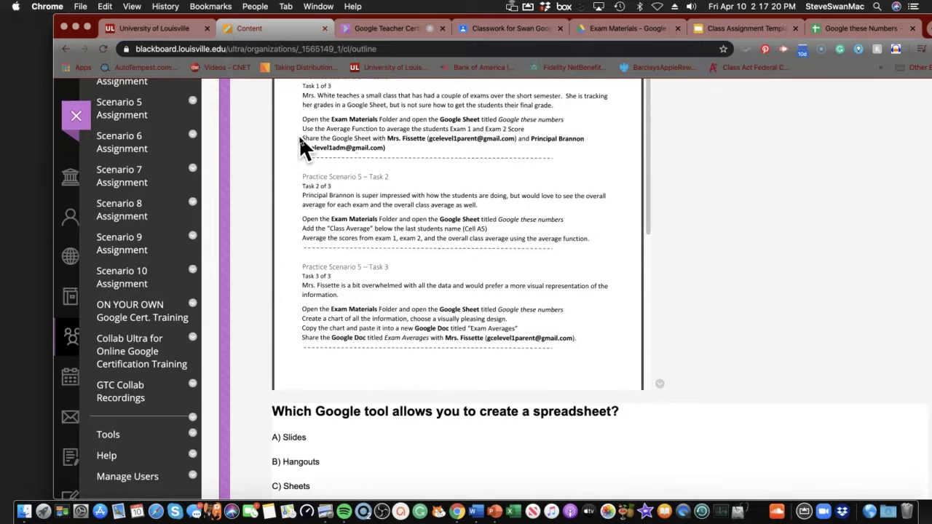
{"action": "scroll", "coordinate": [298, 134], "scroll_direction": "down", "scroll_amount": 3}
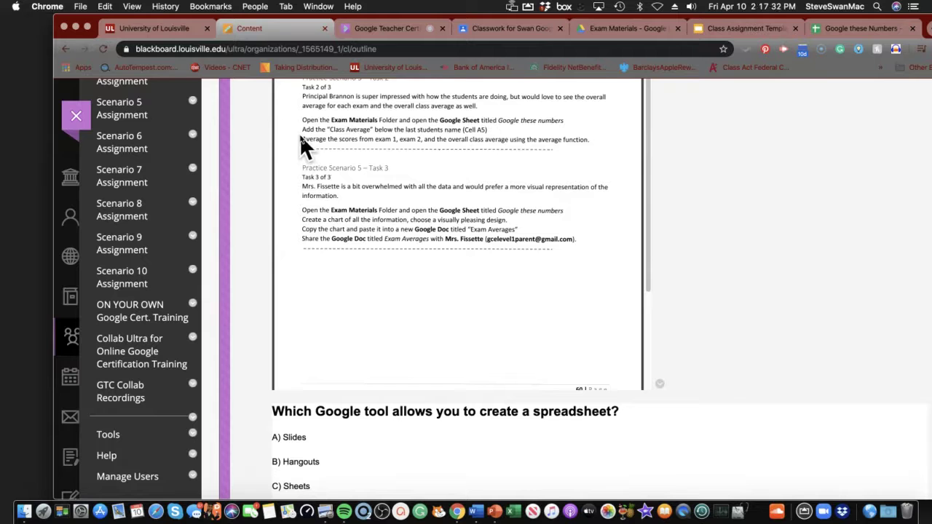
{"action": "scroll", "coordinate": [297, 160], "scroll_direction": "up", "scroll_amount": 3}
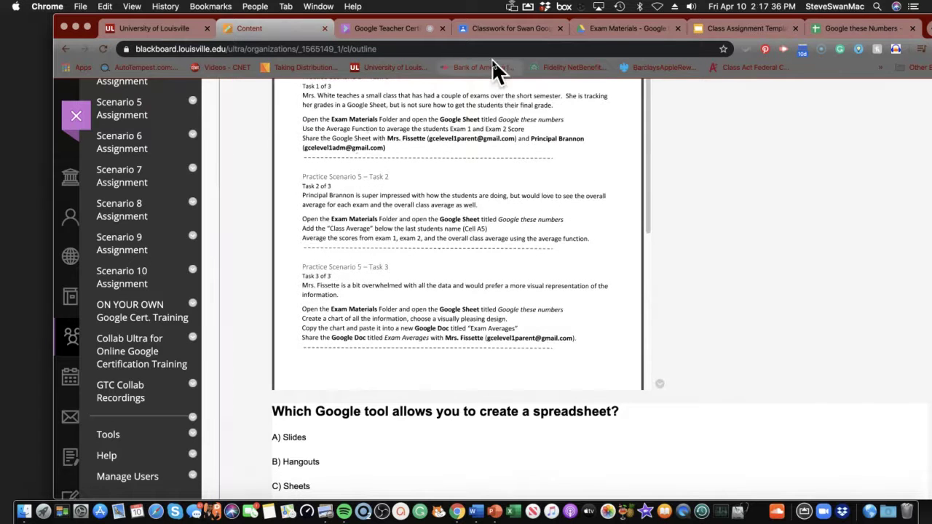
Go to the Exam Materials folder and open the 'Google these Numbers' spreadsheet
{"action": "left_click", "coordinate": [609, 30]}
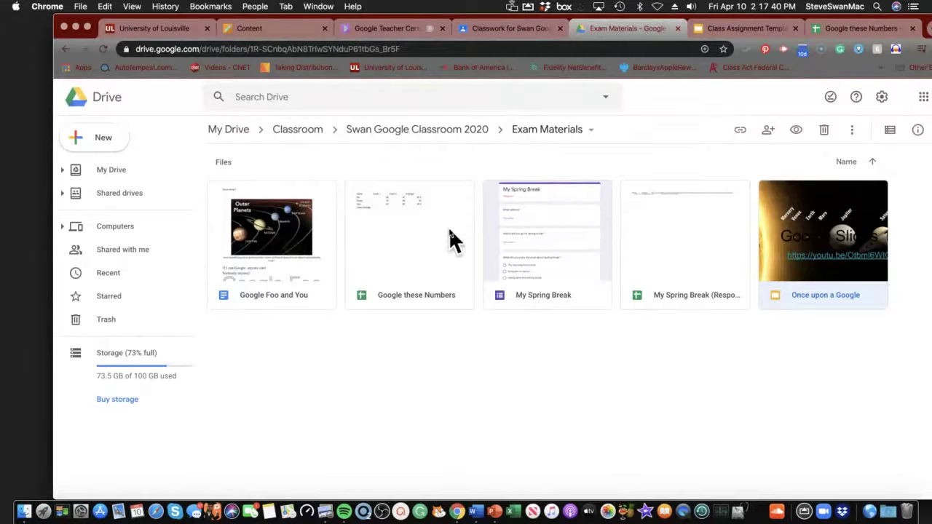
{"action": "double_click", "coordinate": [408, 215]}
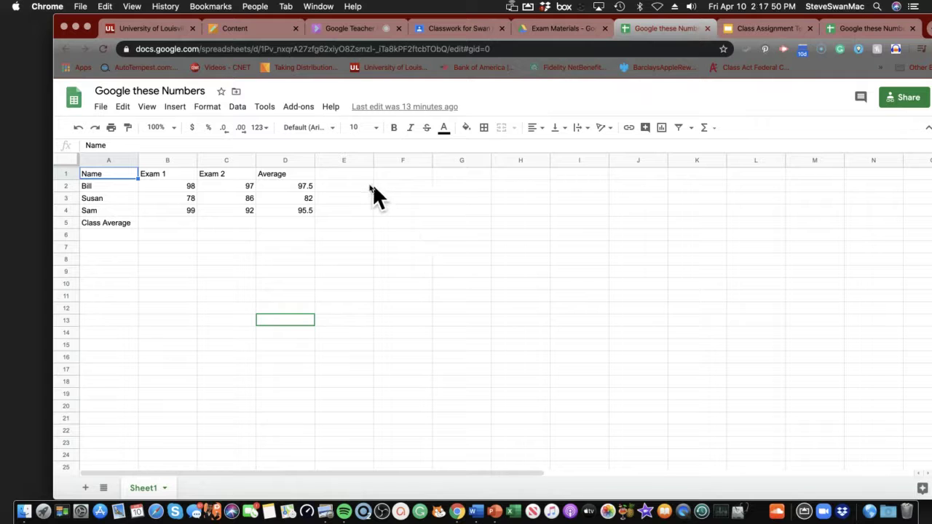
Clear Bill's, Susan's and Sam's averages from D2:D4, then select D2
{"action": "left_click_drag", "start_coordinate": [302, 183], "coordinate": [309, 206]}
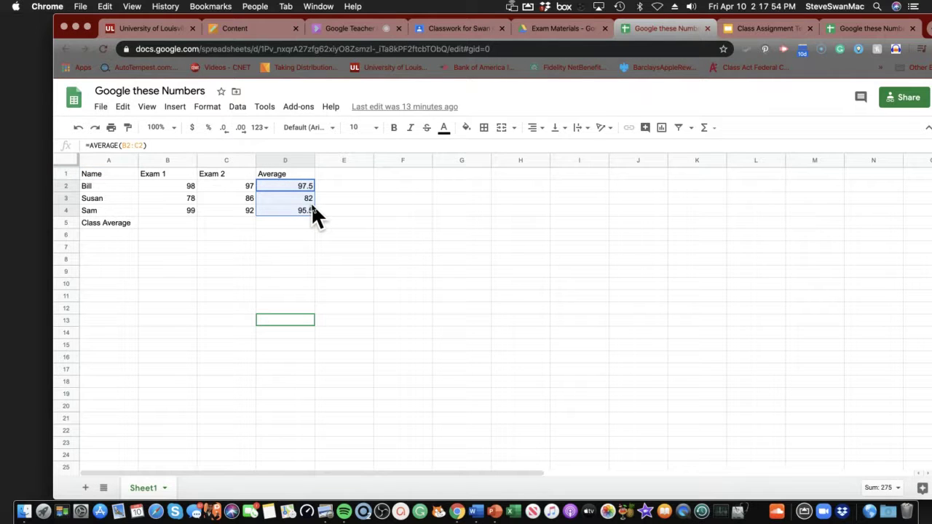
{"action": "key", "text": "Delete"}
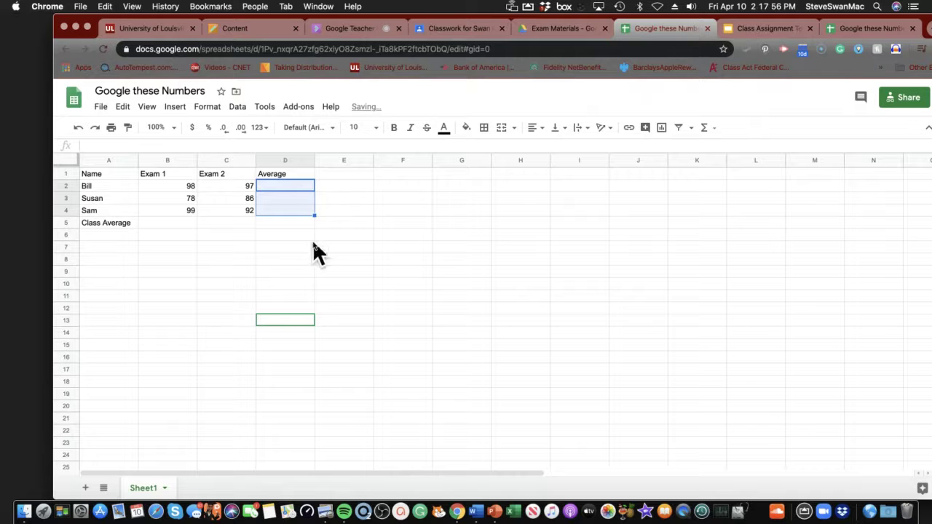
{"action": "left_click", "coordinate": [287, 248]}
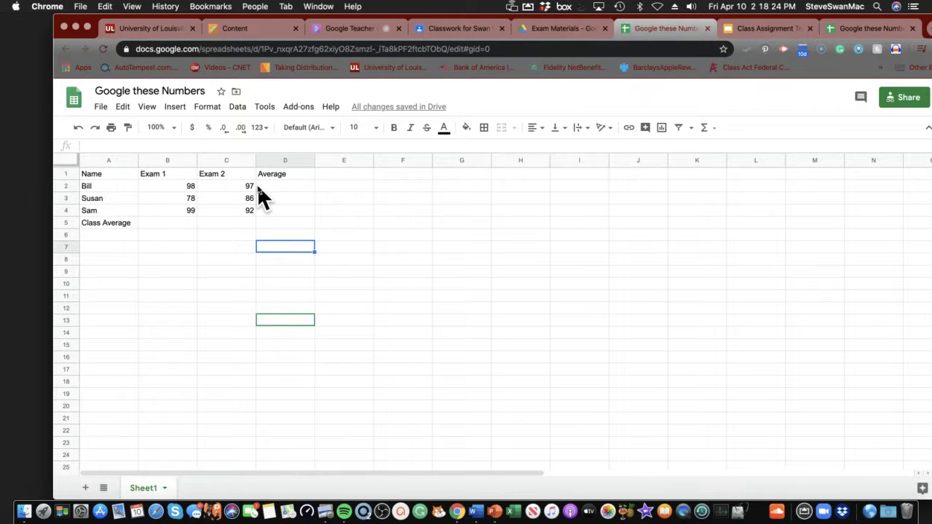
{"action": "left_click", "coordinate": [281, 187]}
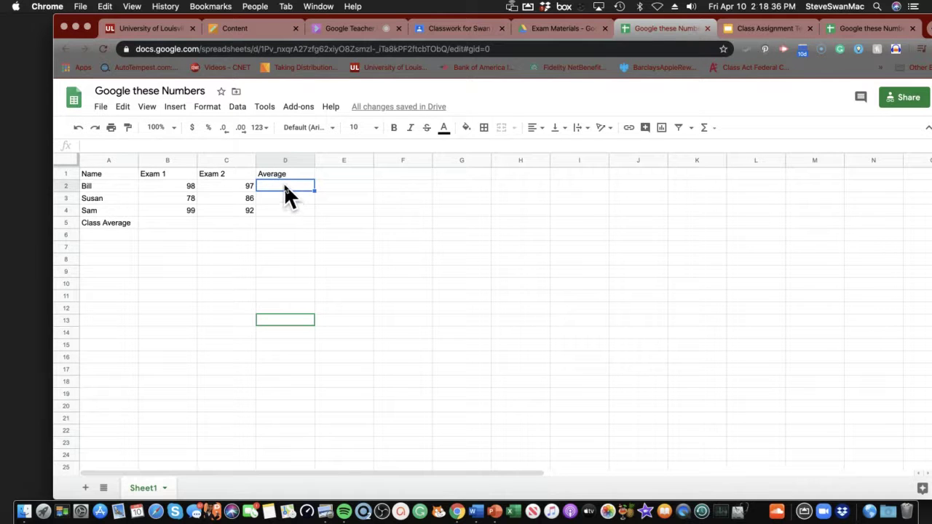
Enter =AVERAGE(B2:C2) in D2, giving Bill an average of 97.5
{"action": "left_click", "coordinate": [175, 109]}
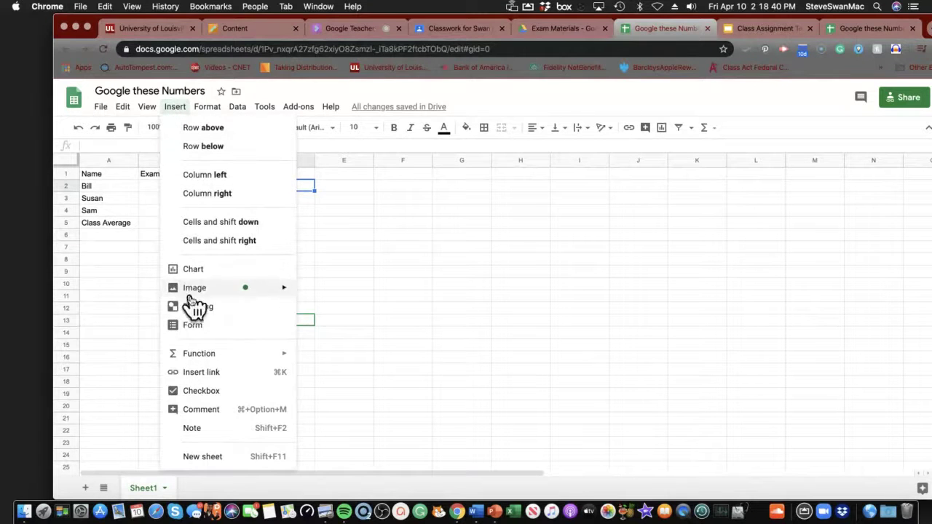
{"action": "mouse_move", "coordinate": [198, 356]}
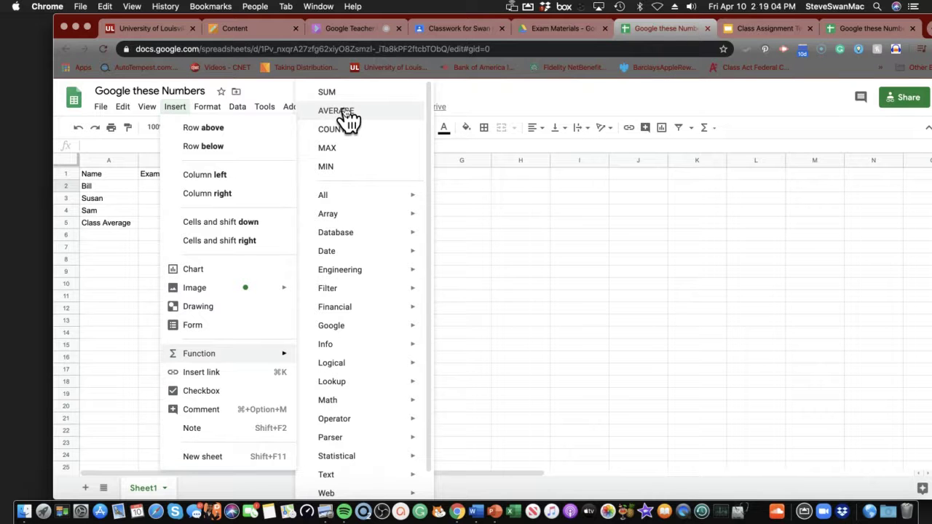
{"action": "left_click", "coordinate": [343, 111]}
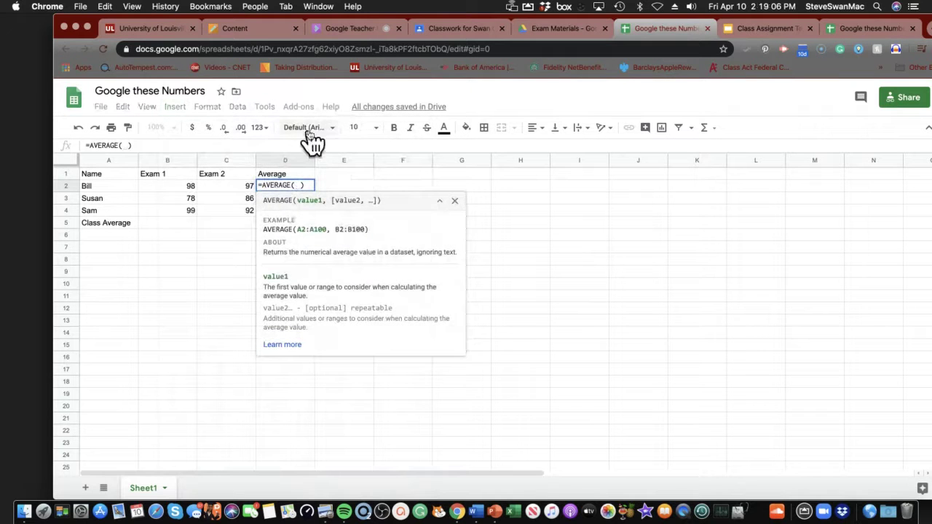
{"action": "left_click", "coordinate": [143, 184]}
{"action": "left_click_drag", "start_coordinate": [164, 184], "coordinate": [207, 182]}
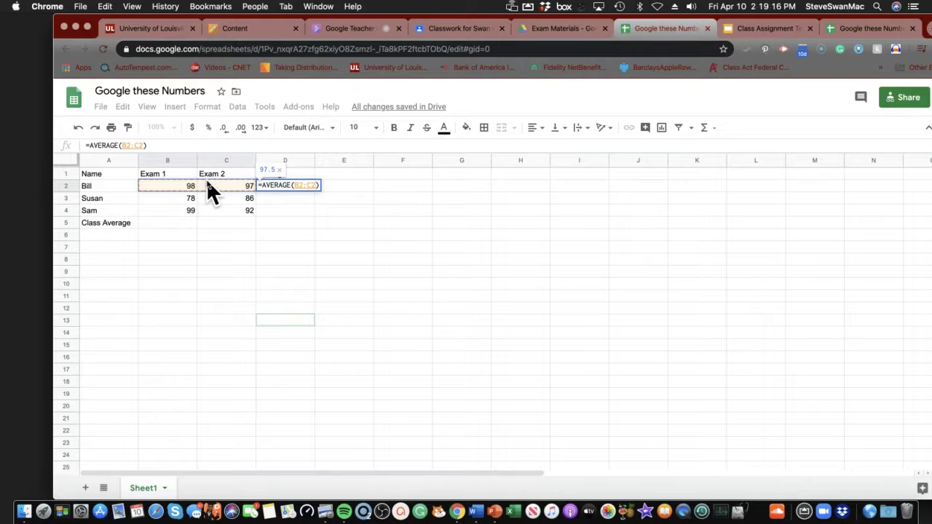
{"action": "key", "text": "Return"}
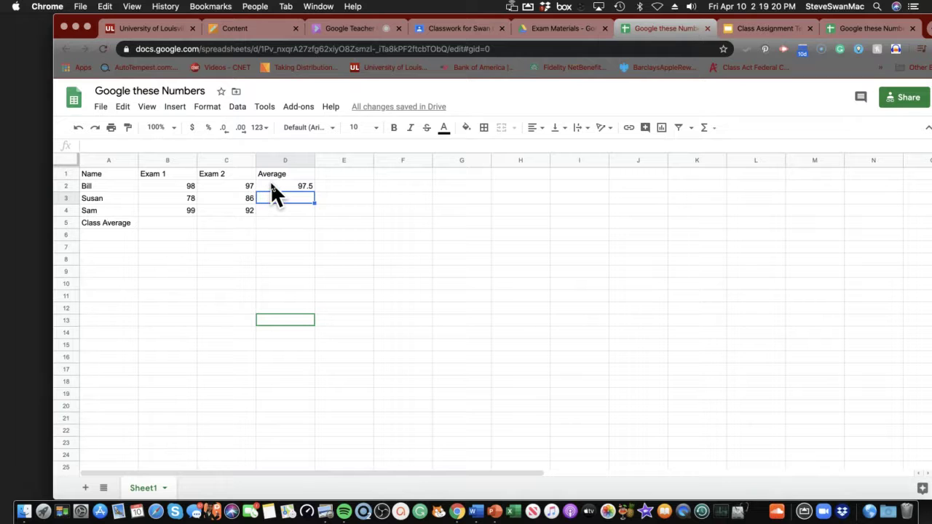
Fill D2's average formula down to D4, giving Susan 82 and Sam 95.5
{"action": "left_click", "coordinate": [271, 184]}
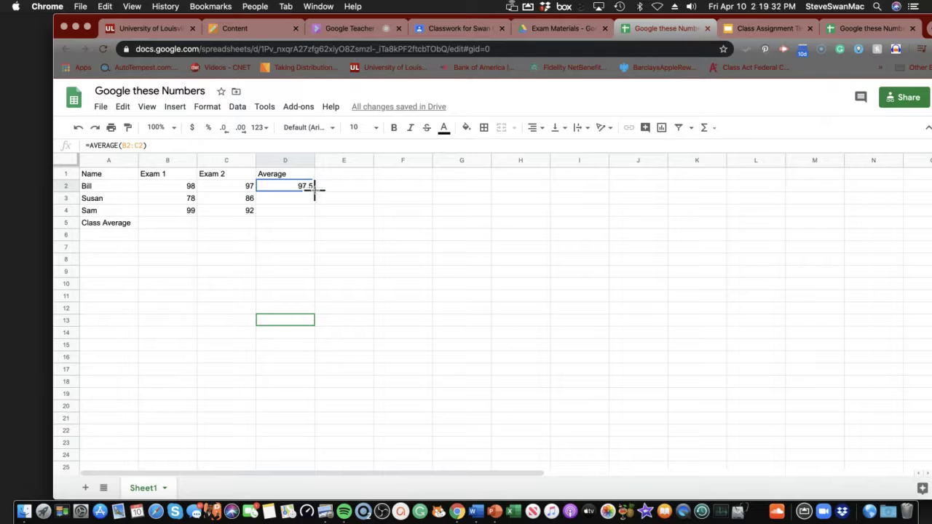
{"action": "left_click_drag", "start_coordinate": [314, 189], "coordinate": [313, 209]}
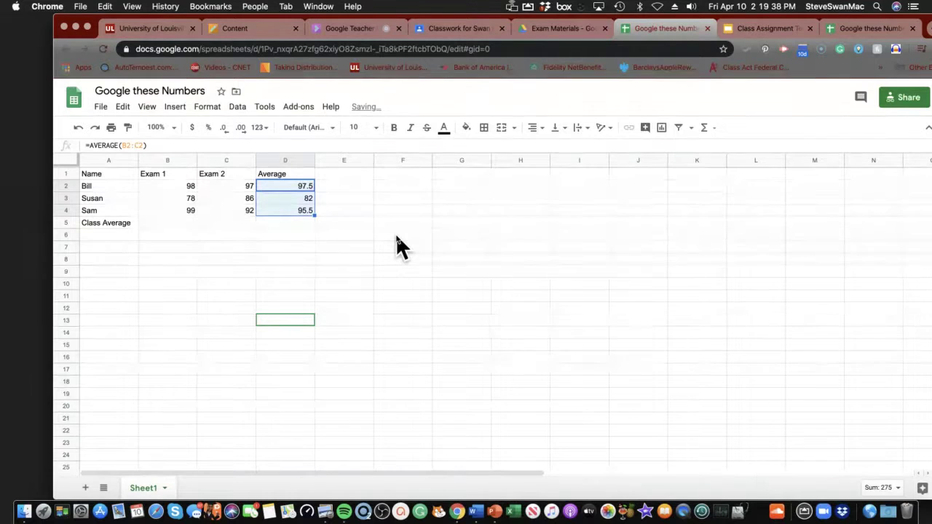
{"action": "left_click", "coordinate": [303, 245]}
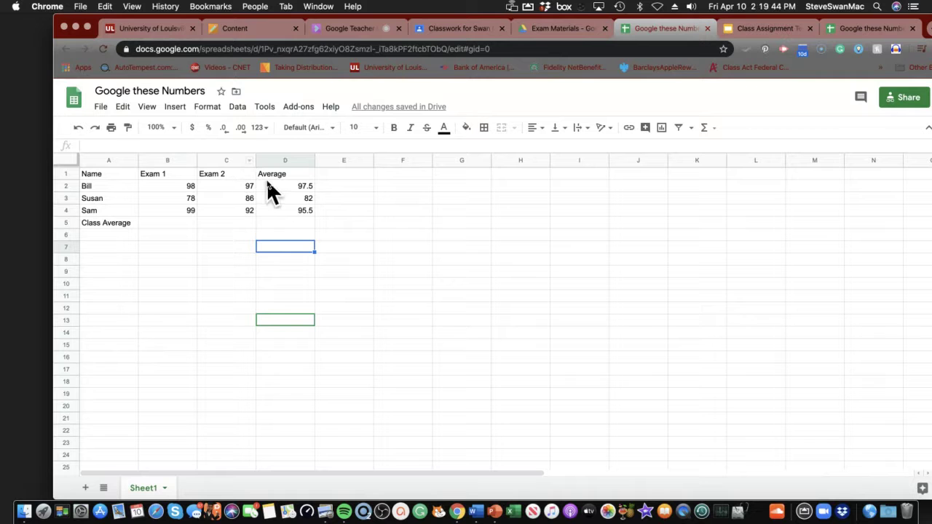
{"action": "double_click", "coordinate": [351, 177]}
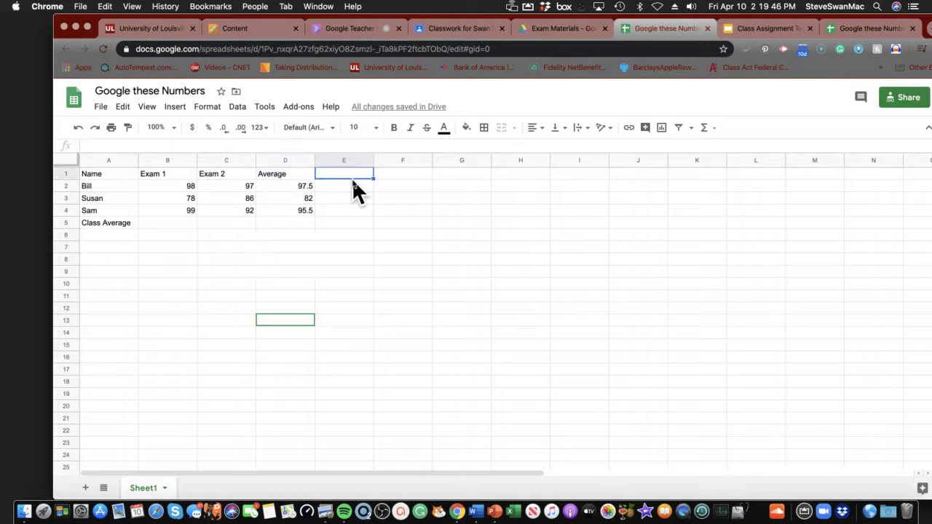
{"action": "left_click", "coordinate": [349, 184]}
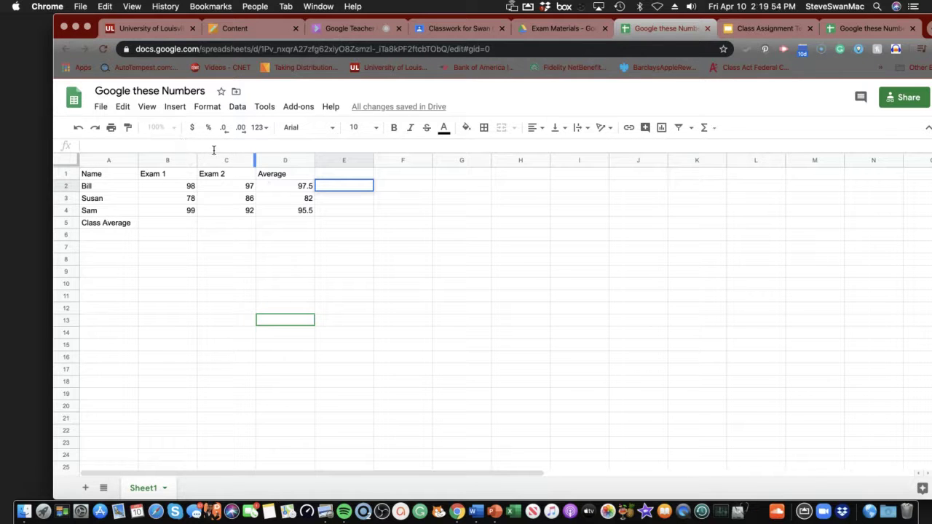
{"action": "double_click", "coordinate": [322, 183]}
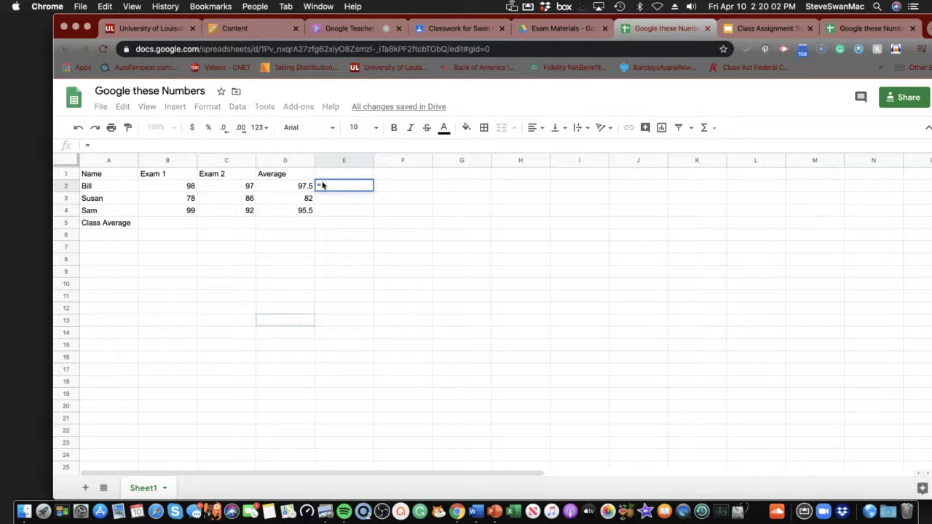
{"action": "type", "text": "="}
{"action": "left_click", "coordinate": [121, 146]}
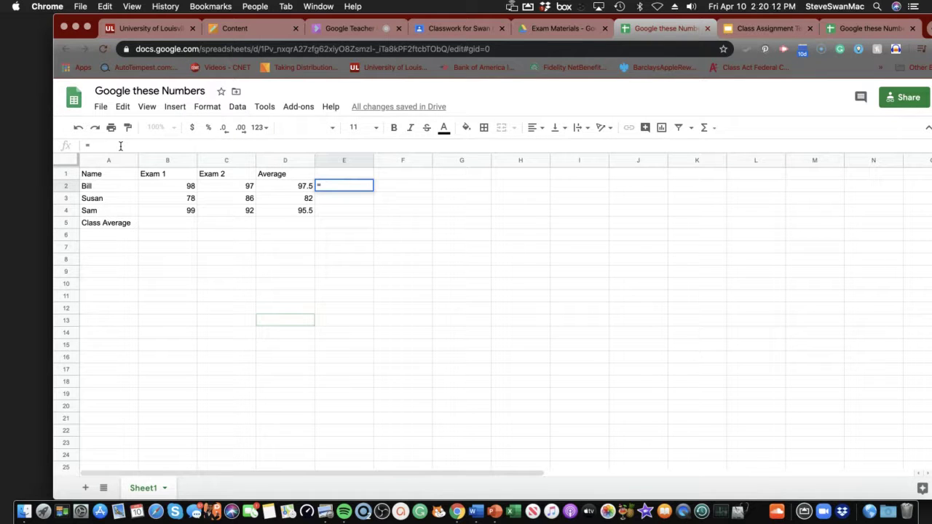
{"action": "key", "text": "BackSpace"}
{"action": "key", "text": "Escape"}
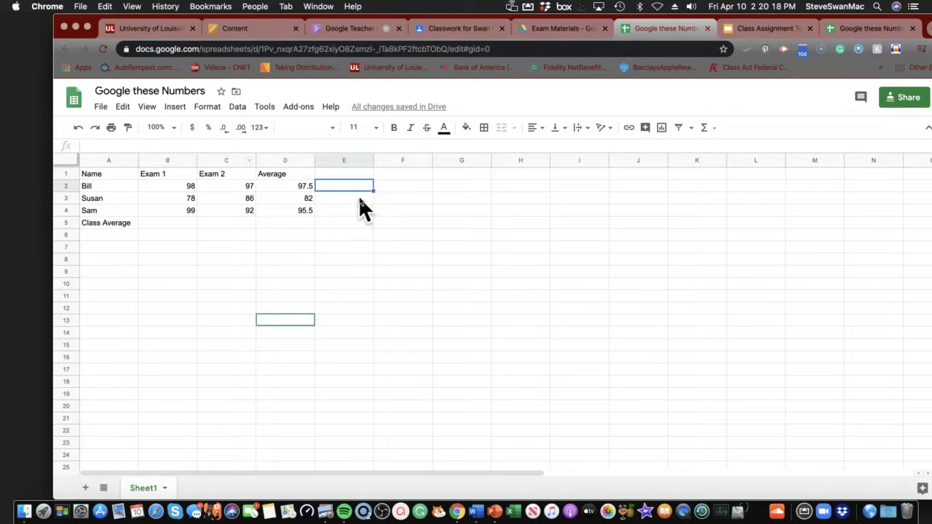
{"action": "left_click", "coordinate": [176, 108]}
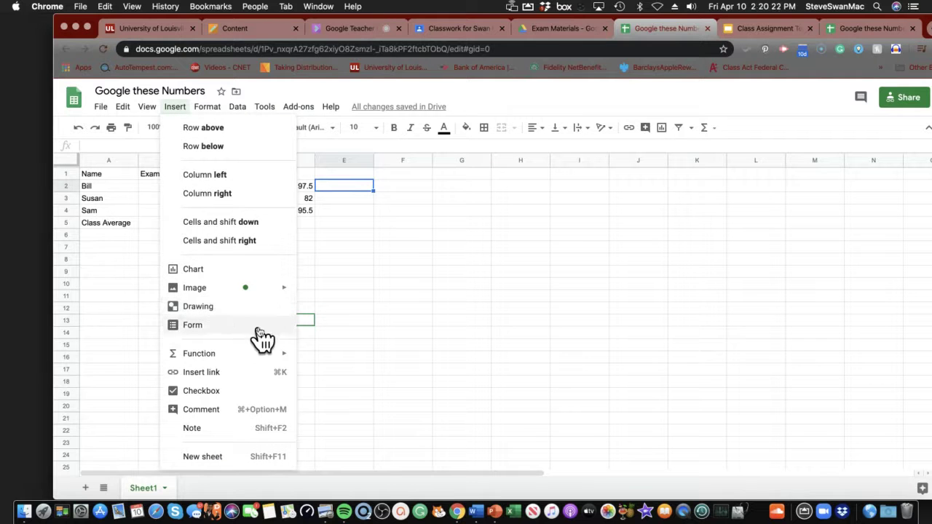
{"action": "mouse_move", "coordinate": [284, 357]}
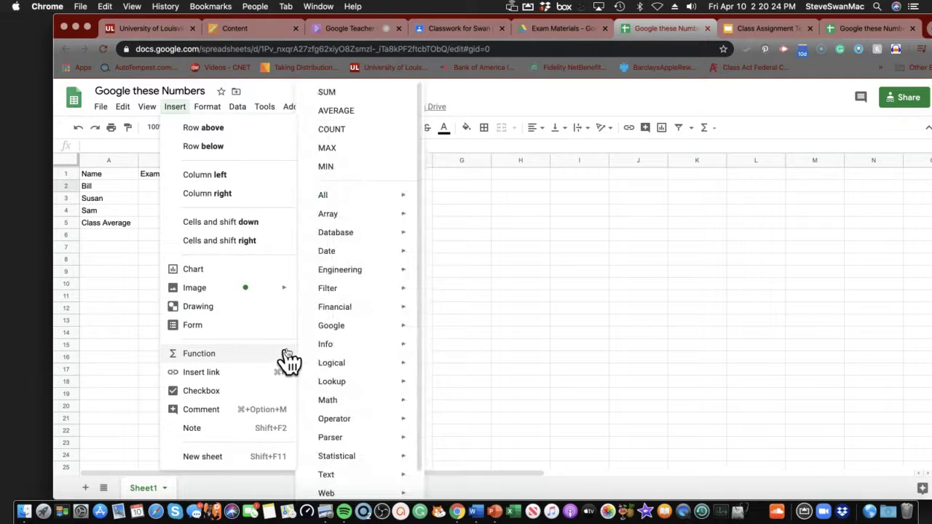
{"action": "left_click", "coordinate": [331, 106]}
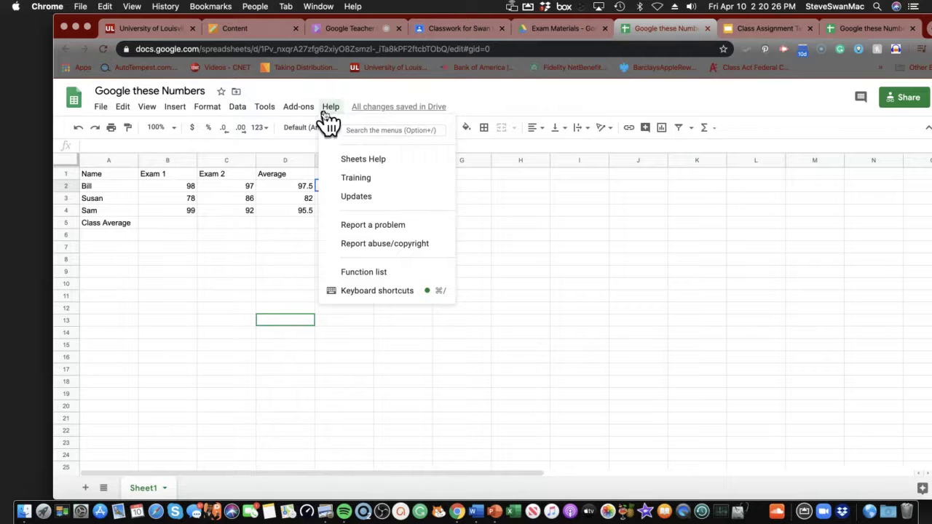
{"action": "left_click", "coordinate": [324, 243]}
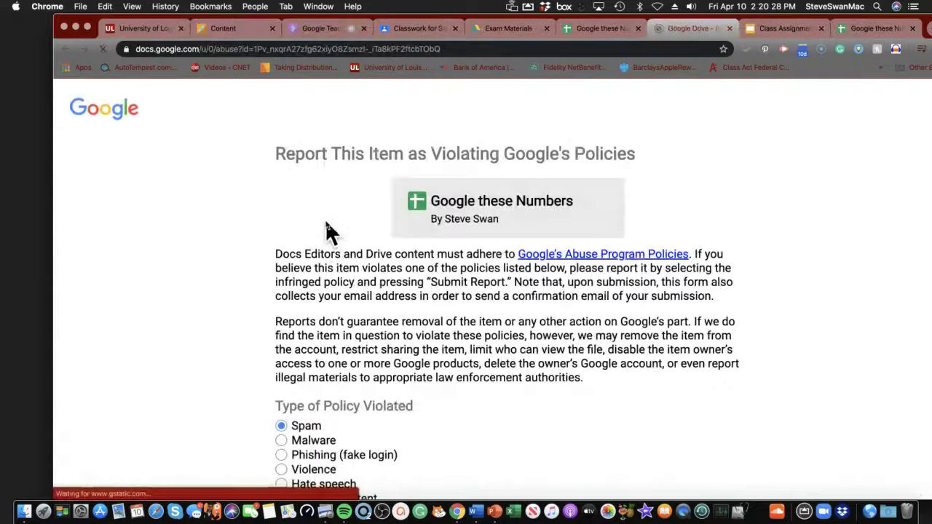
{"action": "left_click", "coordinate": [602, 32]}
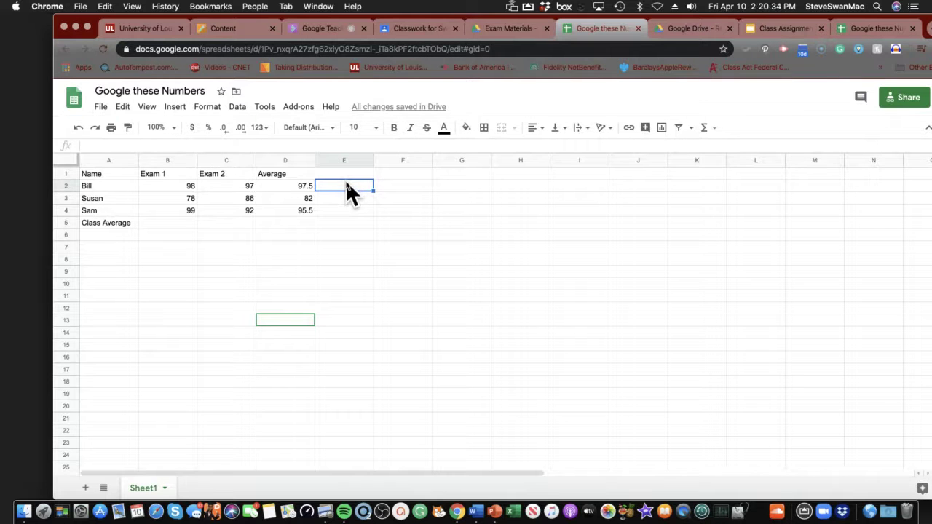
Share the spreadsheet with the administrator's and a second person's addresses as Can view, and send
{"action": "left_click", "coordinate": [904, 100]}
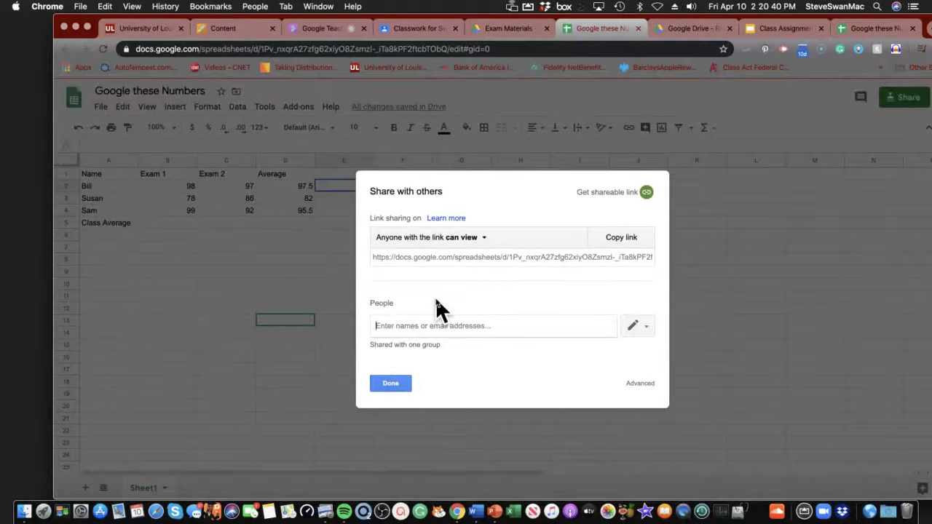
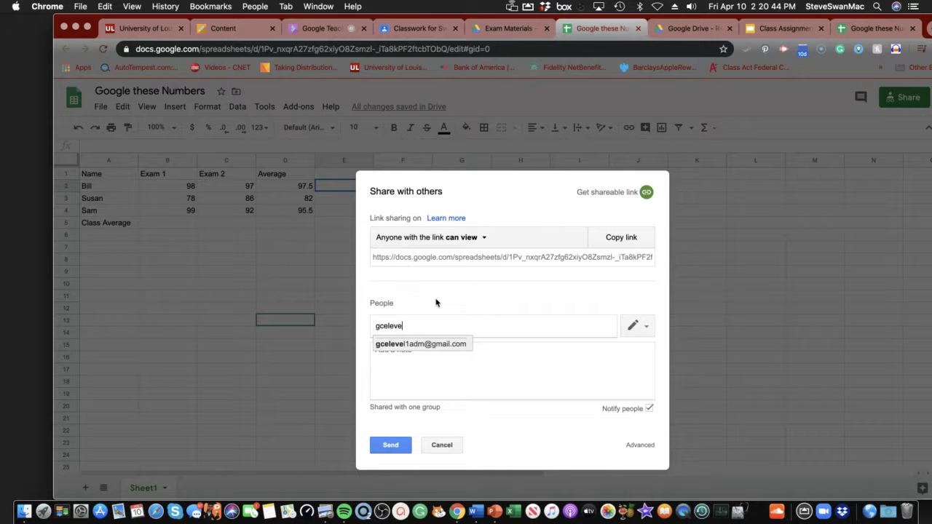
{"action": "left_click", "coordinate": [422, 344]}
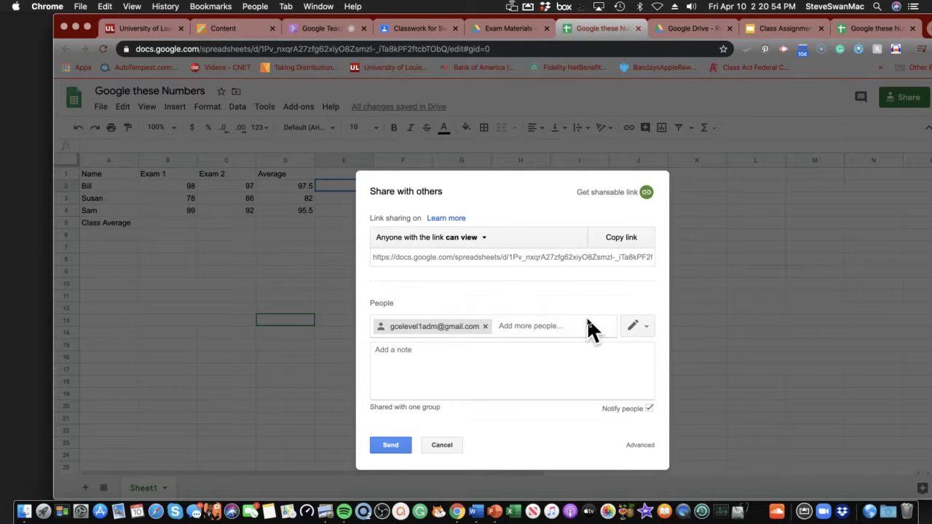
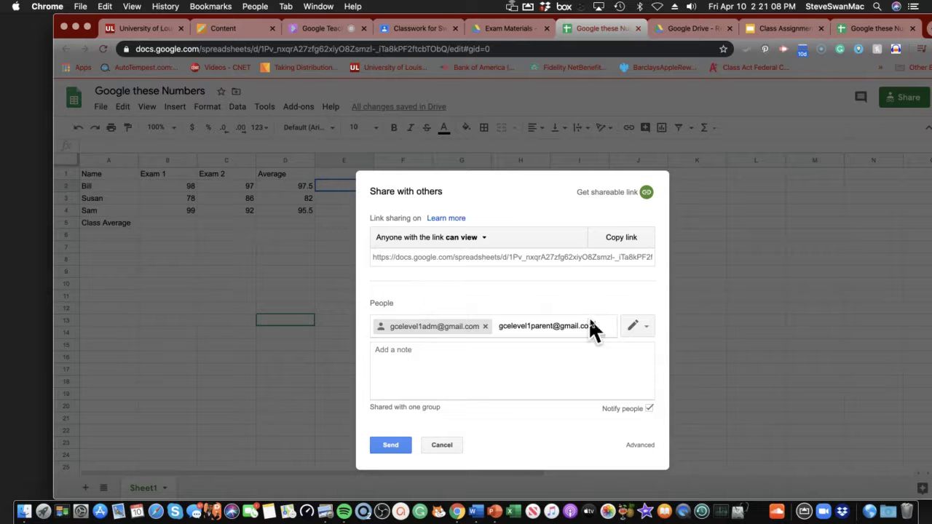
{"action": "left_click", "coordinate": [645, 326]}
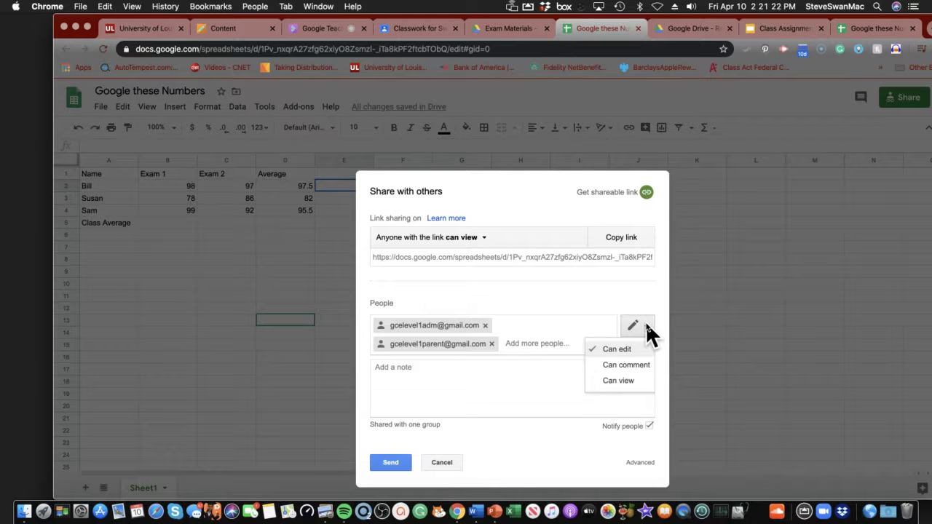
{"action": "left_click", "coordinate": [620, 380]}
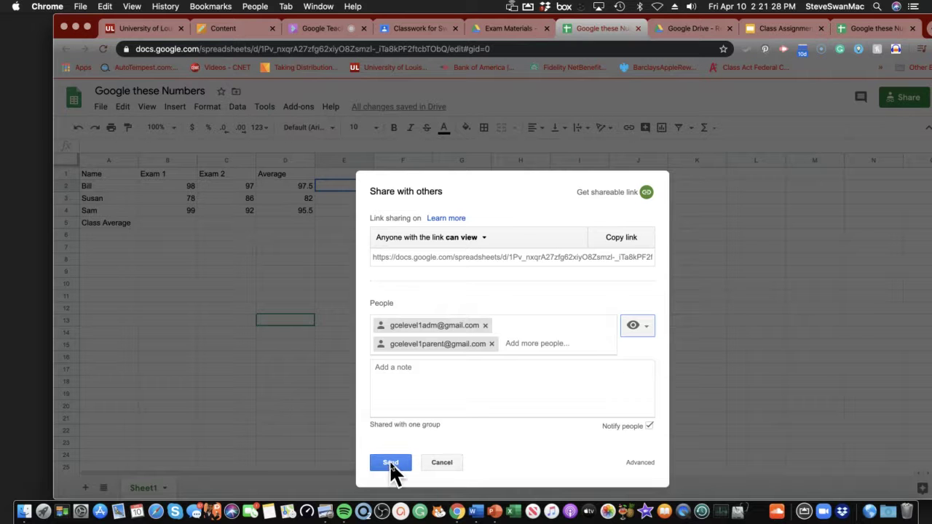
{"action": "left_click", "coordinate": [391, 464]}
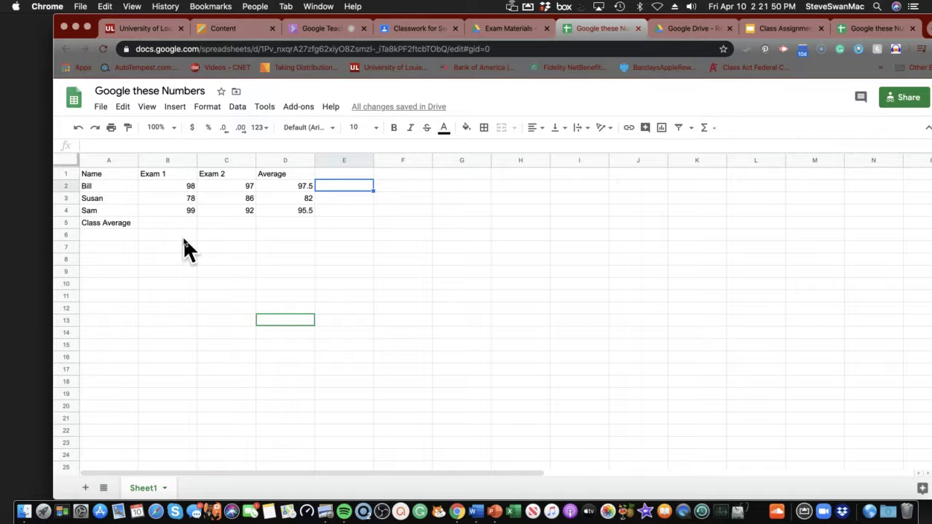
Select the empty Class Average cell B5 under Exam 1 and bring up the Insert menu
{"action": "left_click", "coordinate": [167, 222]}
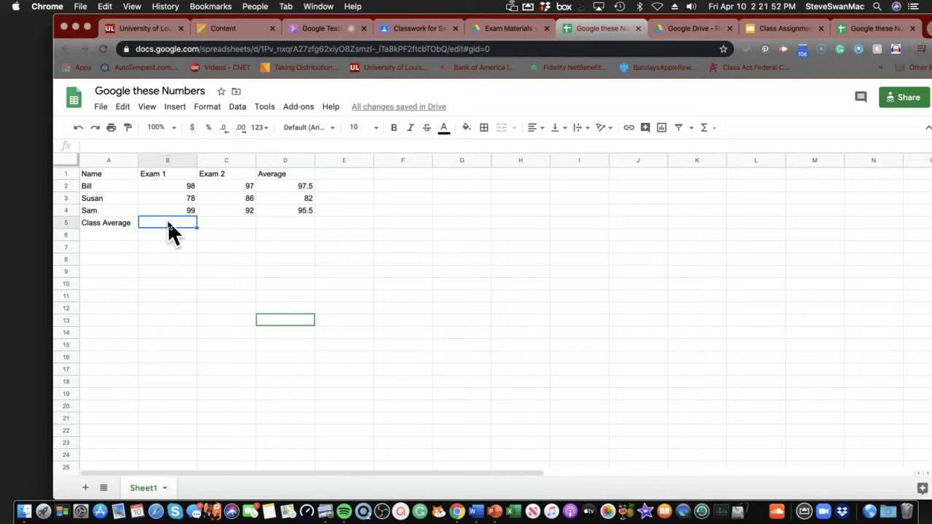
{"action": "right_click", "coordinate": [167, 225]}
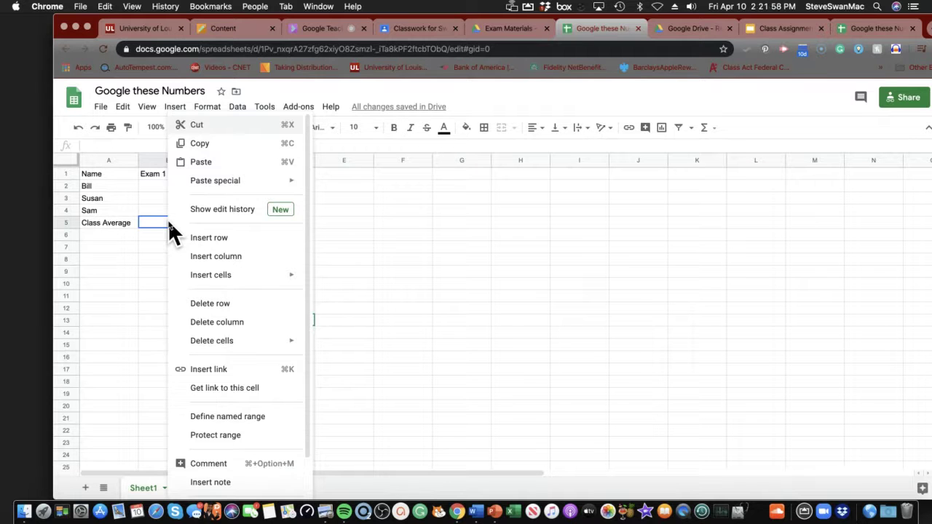
{"action": "left_click", "coordinate": [159, 234]}
{"action": "left_click", "coordinate": [173, 215]}
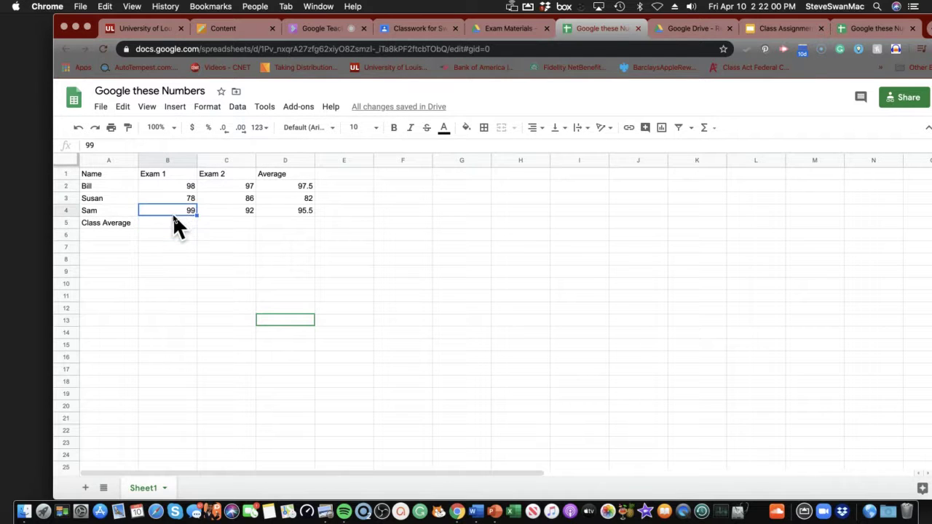
{"action": "left_click", "coordinate": [166, 224]}
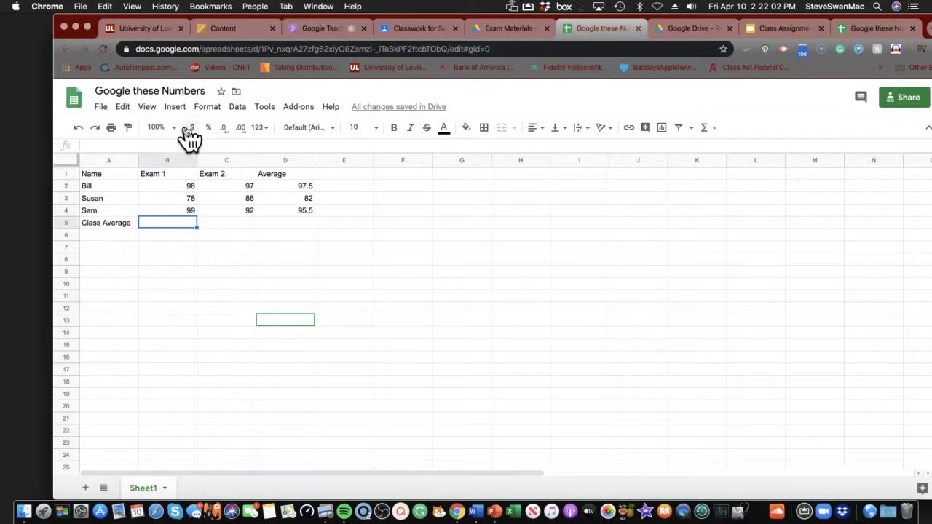
{"action": "left_click", "coordinate": [173, 108]}
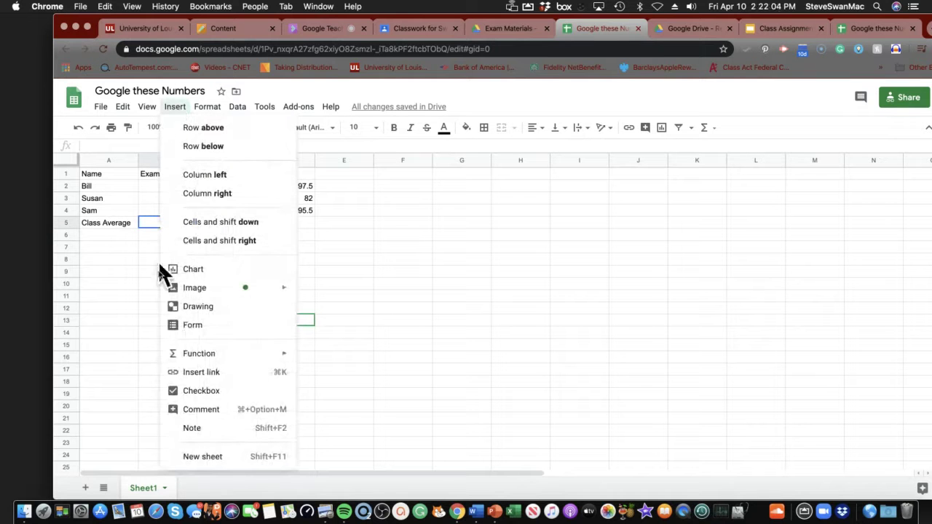
Enter an AVERAGE of the three Exam 1 scores in B5, giving 91.66666667
{"action": "mouse_move", "coordinate": [197, 356]}
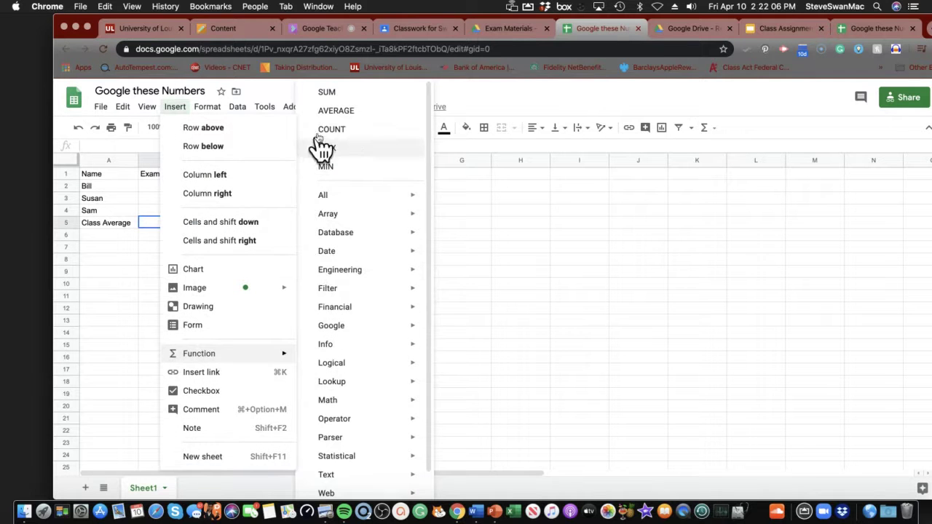
{"action": "left_click", "coordinate": [334, 111]}
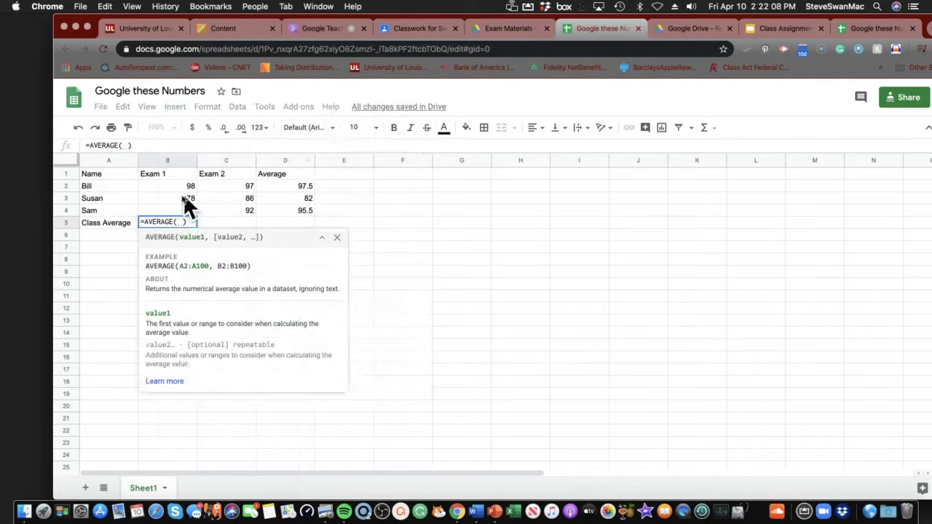
{"action": "left_click_drag", "start_coordinate": [174, 182], "coordinate": [178, 206]}
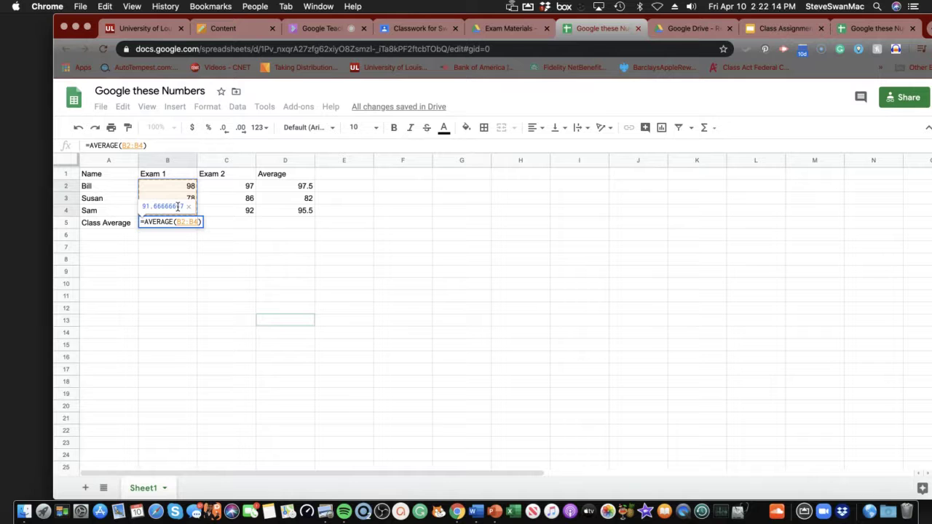
{"action": "key", "text": "Return"}
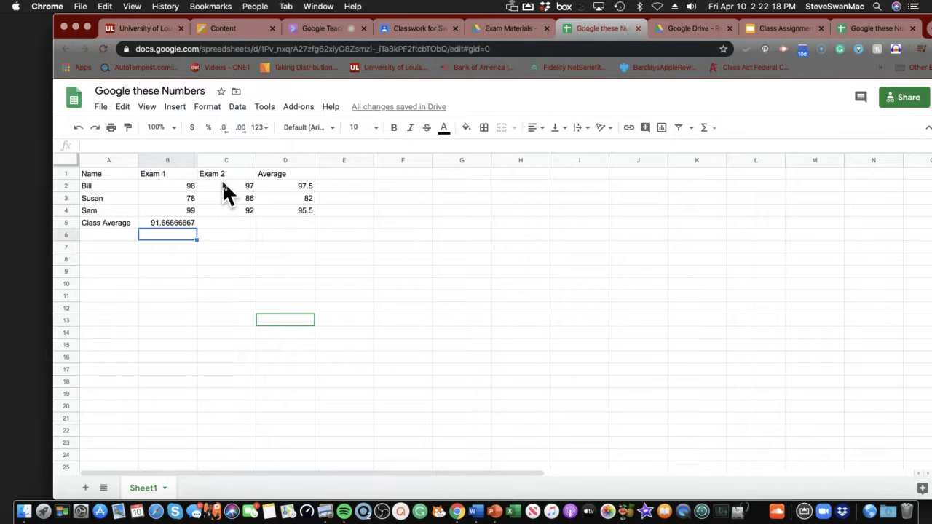
Enter an AVERAGE of the three Exam 2 scores in C5, also 91.66666667
{"action": "left_click_drag", "start_coordinate": [222, 182], "coordinate": [222, 203]}
{"action": "left_click", "coordinate": [220, 223]}
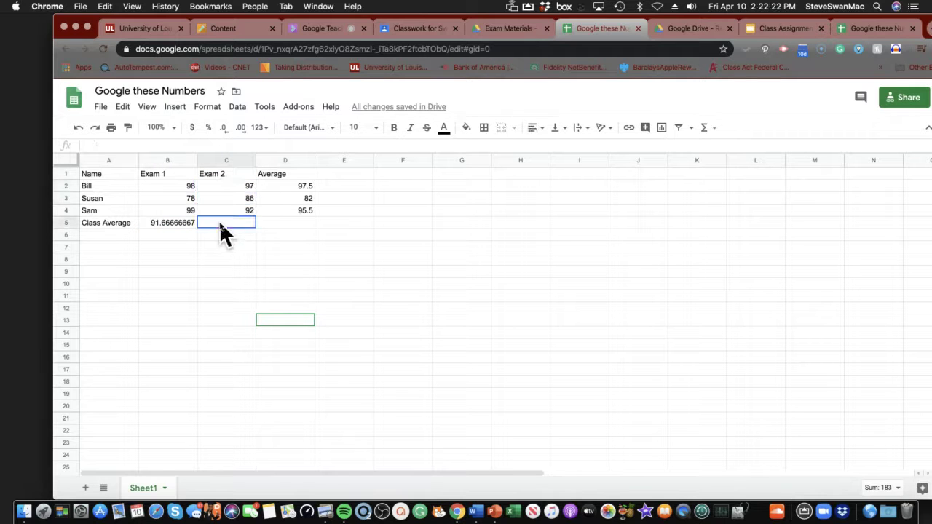
{"action": "left_click", "coordinate": [176, 107]}
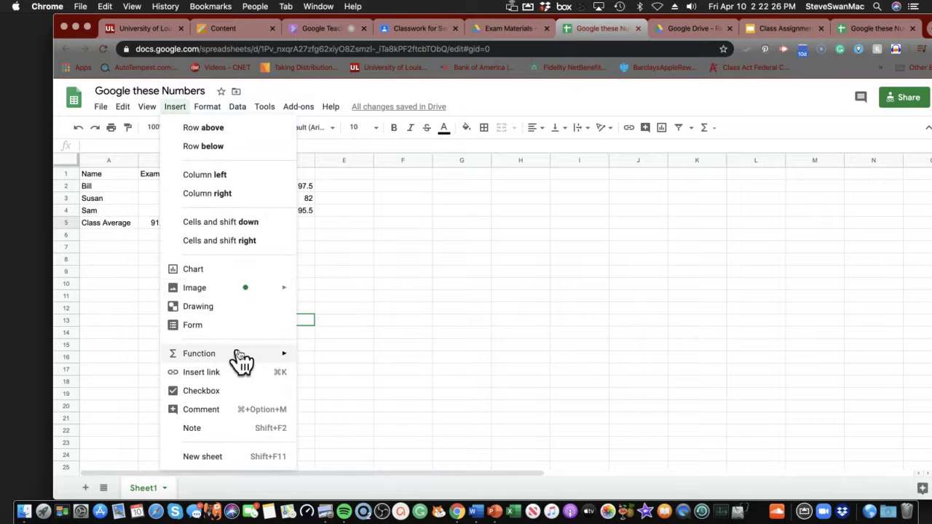
{"action": "mouse_move", "coordinate": [298, 357]}
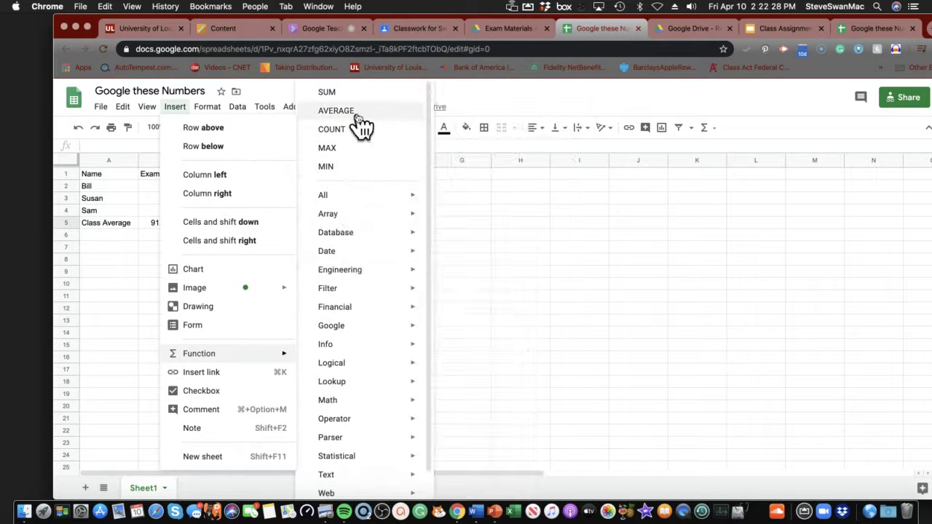
{"action": "left_click", "coordinate": [356, 117]}
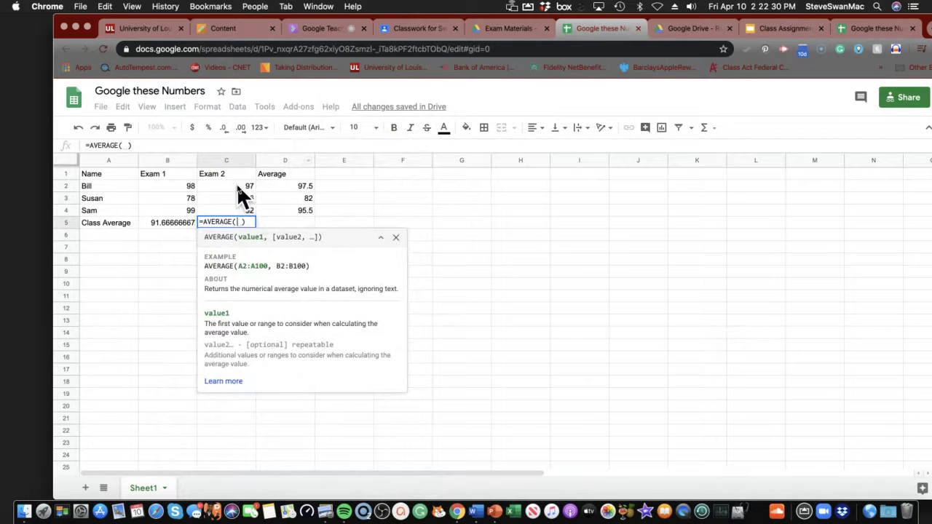
{"action": "left_click_drag", "start_coordinate": [236, 183], "coordinate": [235, 205]}
{"action": "key", "text": "Return"}
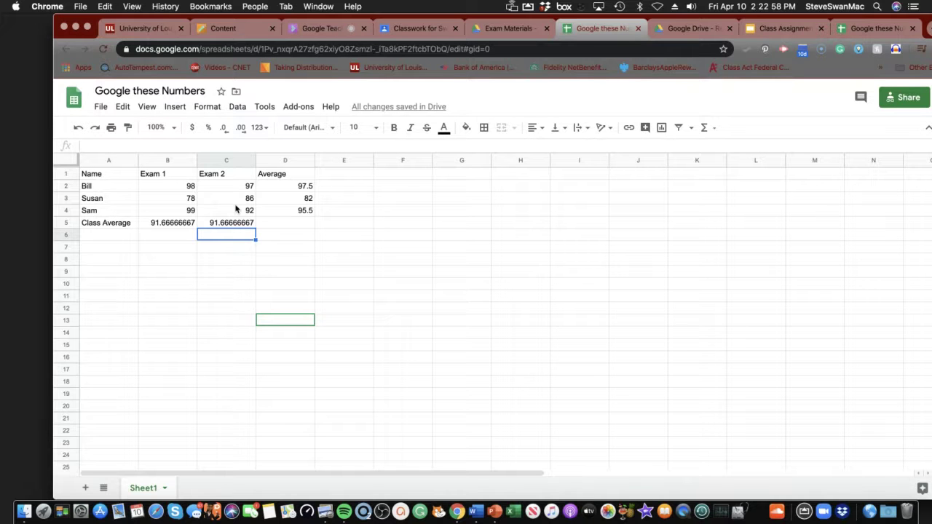
Enter =AVERAGE(D2:D4) in D5 for an overall class average of 91.66666667
{"action": "left_click", "coordinate": [299, 222]}
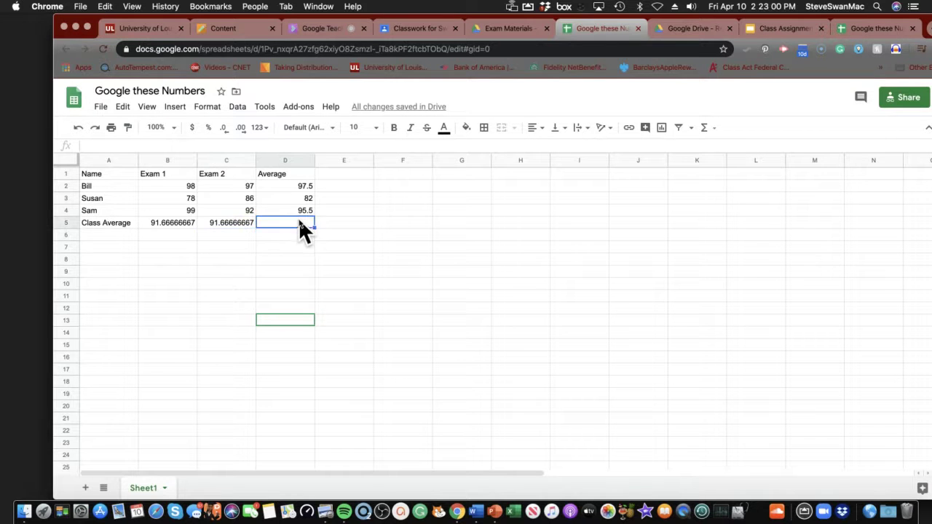
{"action": "left_click", "coordinate": [175, 109]}
{"action": "mouse_move", "coordinate": [231, 366]}
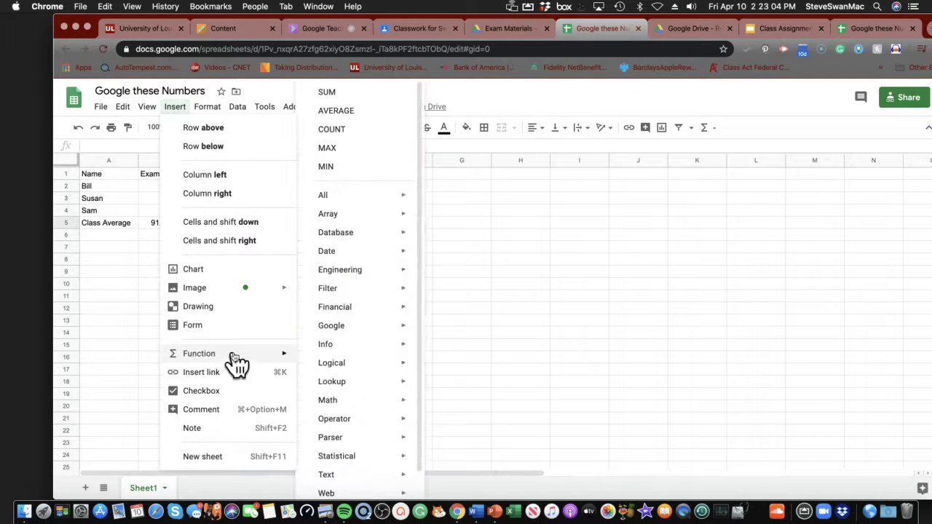
{"action": "left_click", "coordinate": [349, 113]}
{"action": "left_click_drag", "start_coordinate": [279, 182], "coordinate": [284, 206]}
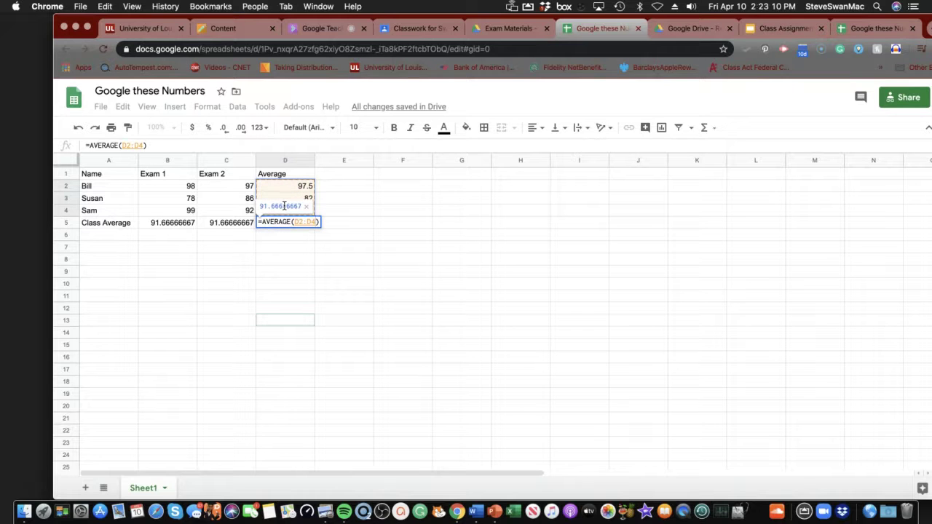
{"action": "key", "text": "Return"}
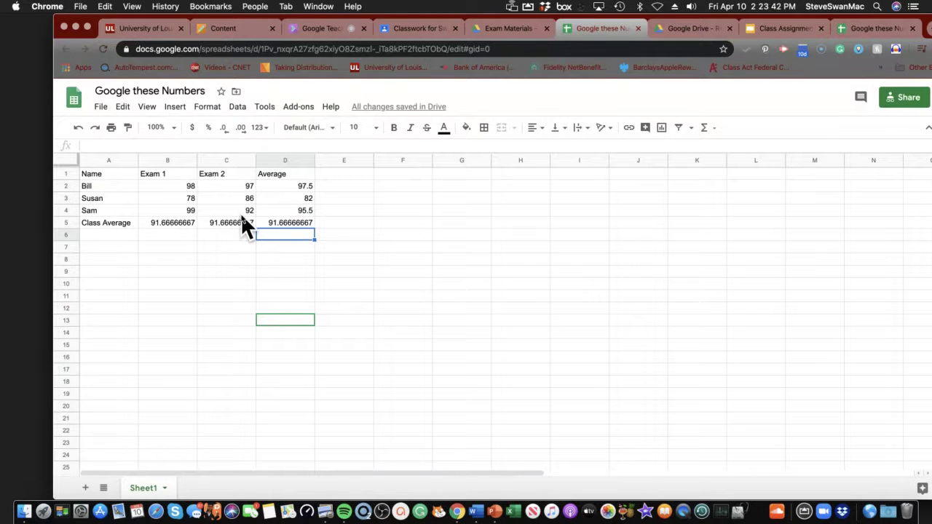
Move the Name header into B1, replacing the Exam 1 header
{"action": "left_click", "coordinate": [89, 173]}
{"action": "left_click_drag", "start_coordinate": [118, 179], "coordinate": [243, 177]}
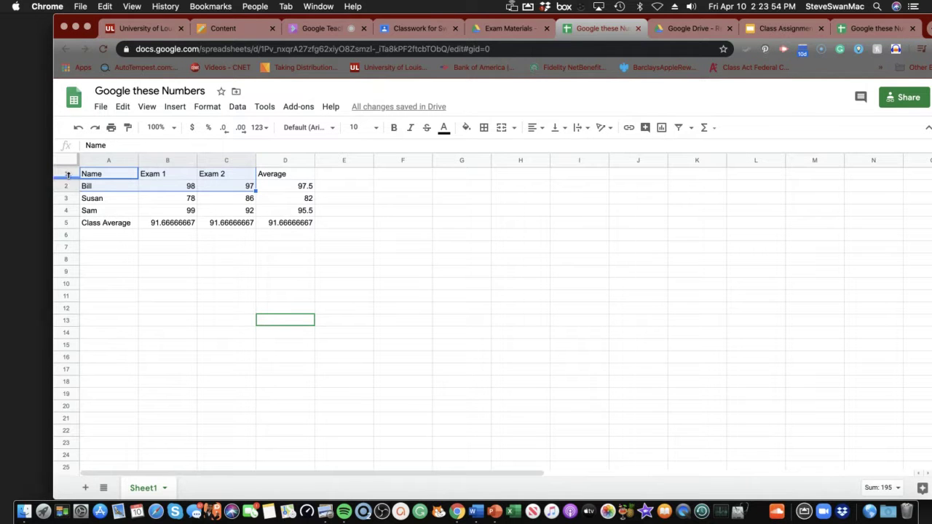
{"action": "left_click_drag", "start_coordinate": [87, 169], "coordinate": [191, 175]}
{"action": "left_click", "coordinate": [177, 175]}
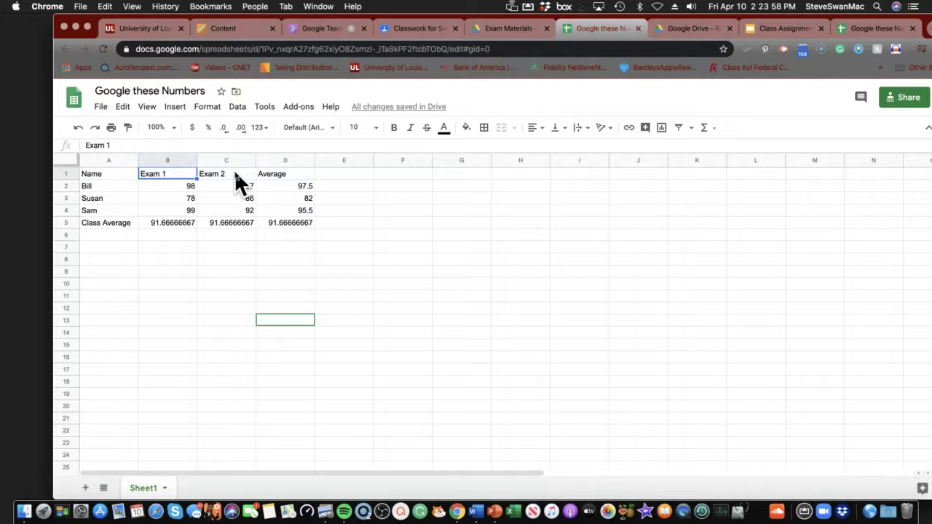
{"action": "left_click_drag", "start_coordinate": [329, 222], "coordinate": [122, 207]}
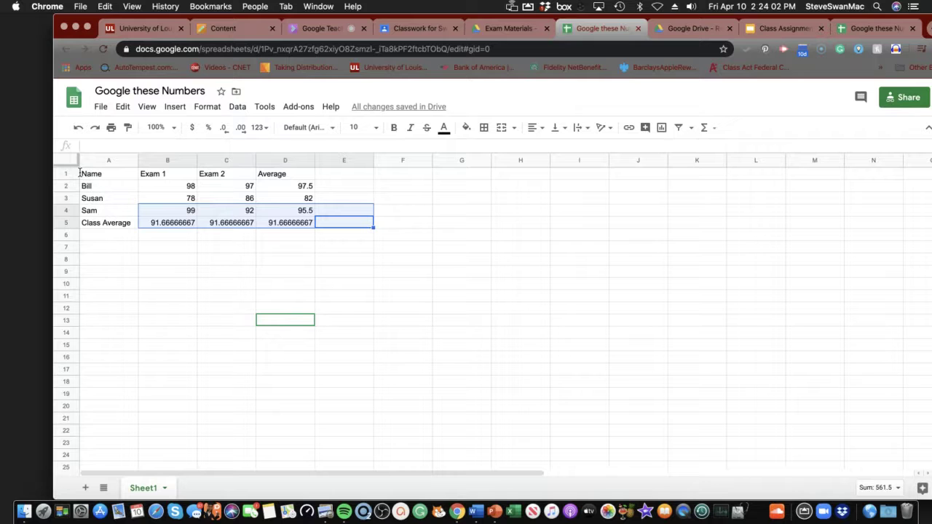
{"action": "left_click", "coordinate": [102, 170]}
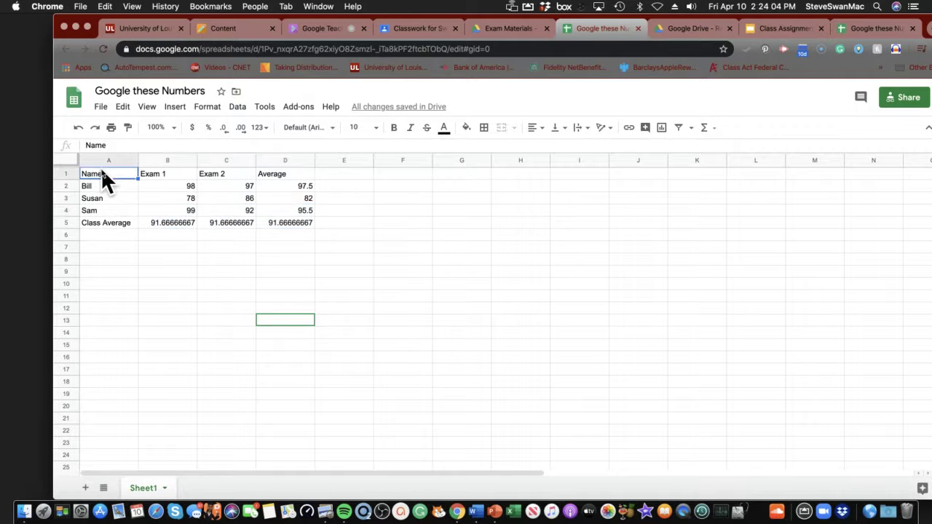
{"action": "left_click_drag", "start_coordinate": [102, 170], "coordinate": [131, 197]}
{"action": "double_click", "coordinate": [127, 185]}
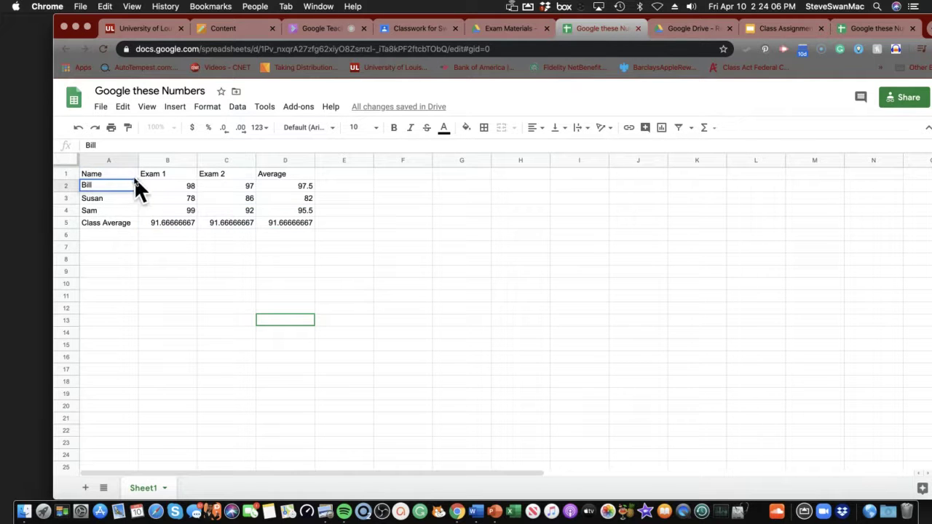
{"action": "left_click", "coordinate": [117, 172]}
{"action": "left_click_drag", "start_coordinate": [136, 179], "coordinate": [149, 181]}
{"action": "left_click", "coordinate": [149, 188]}
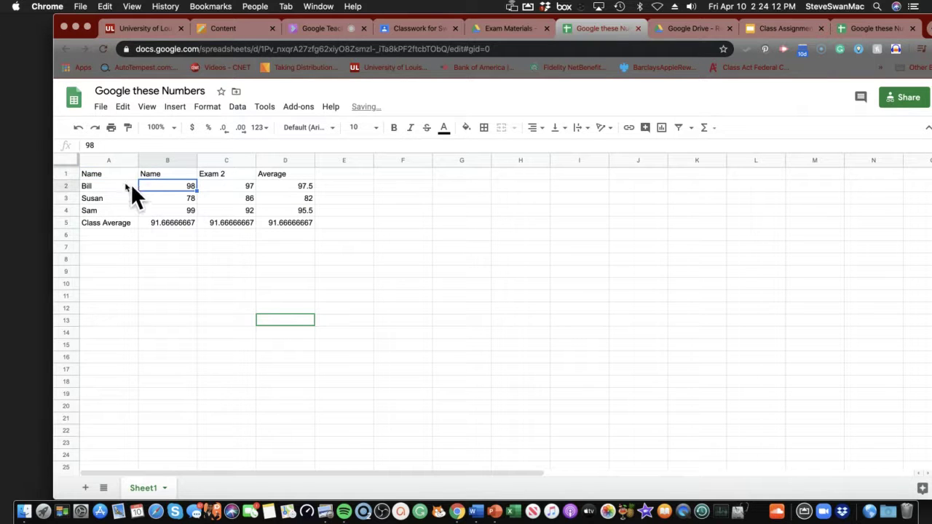
Select rows 1 to 5 holding the whole score table
{"action": "left_click_drag", "start_coordinate": [111, 160], "coordinate": [270, 179]}
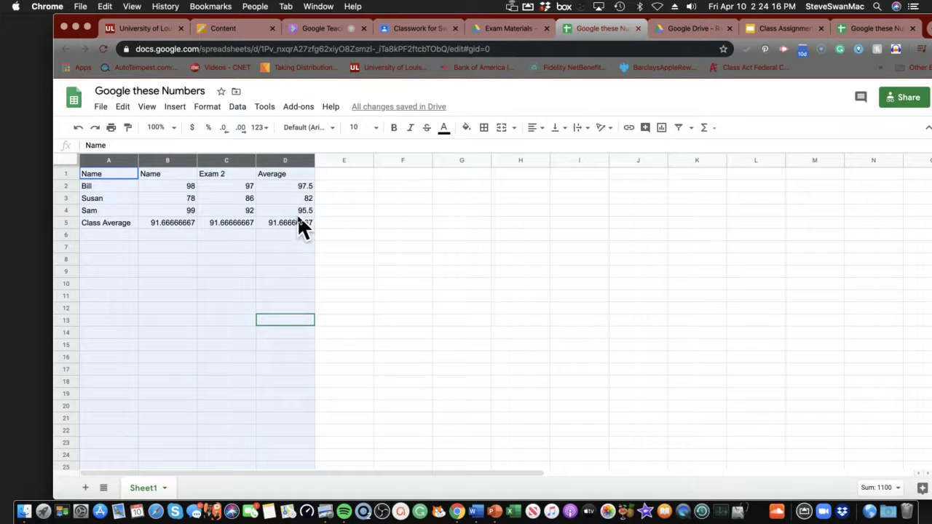
{"action": "left_click_drag", "start_coordinate": [299, 234], "coordinate": [287, 234]}
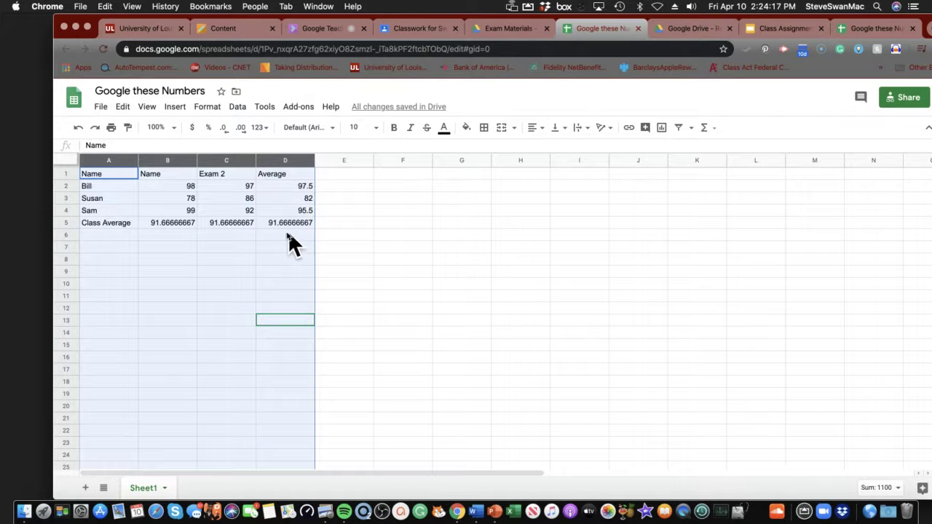
{"action": "left_click", "coordinate": [230, 283]}
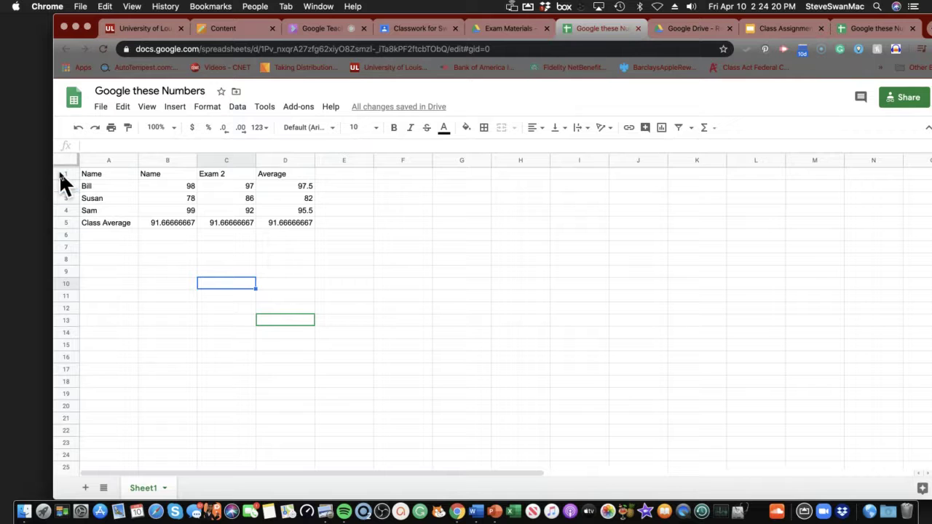
{"action": "left_click_drag", "start_coordinate": [60, 173], "coordinate": [59, 222]}
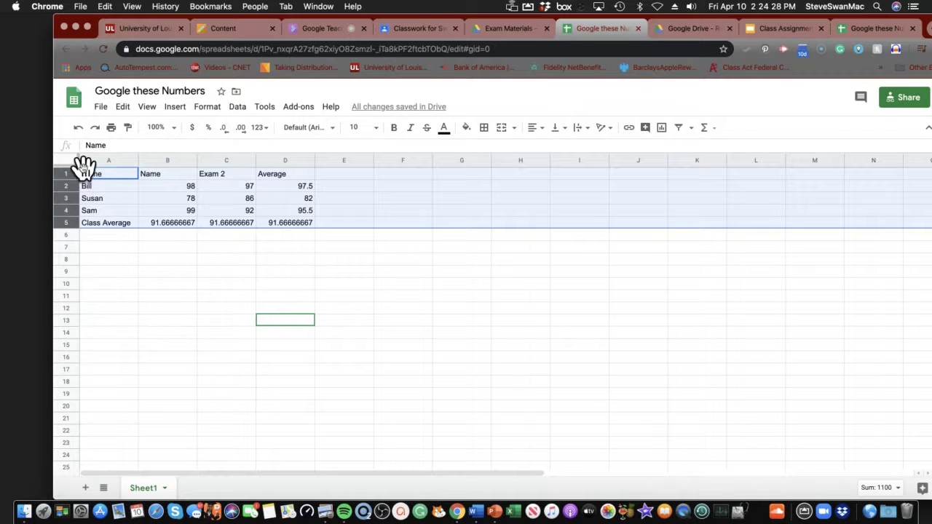
{"action": "left_click", "coordinate": [175, 110]}
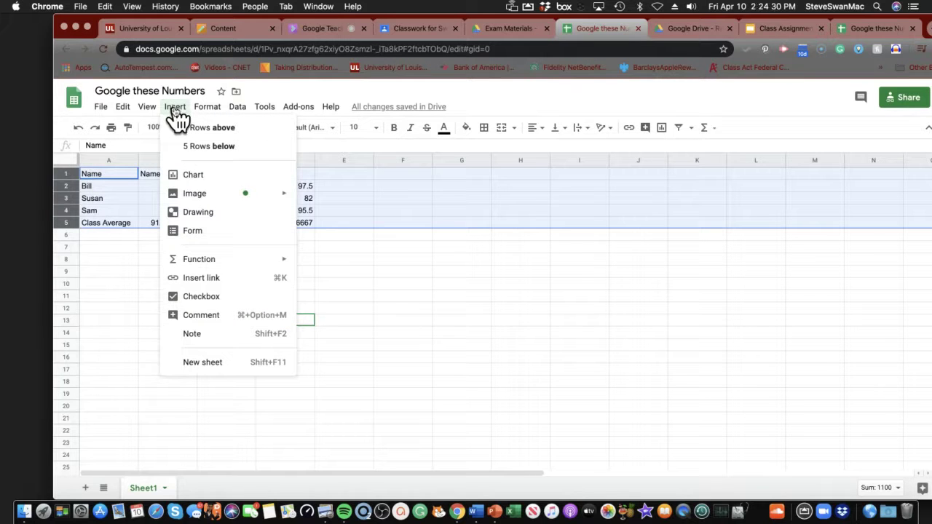
{"action": "left_click", "coordinate": [189, 176]}
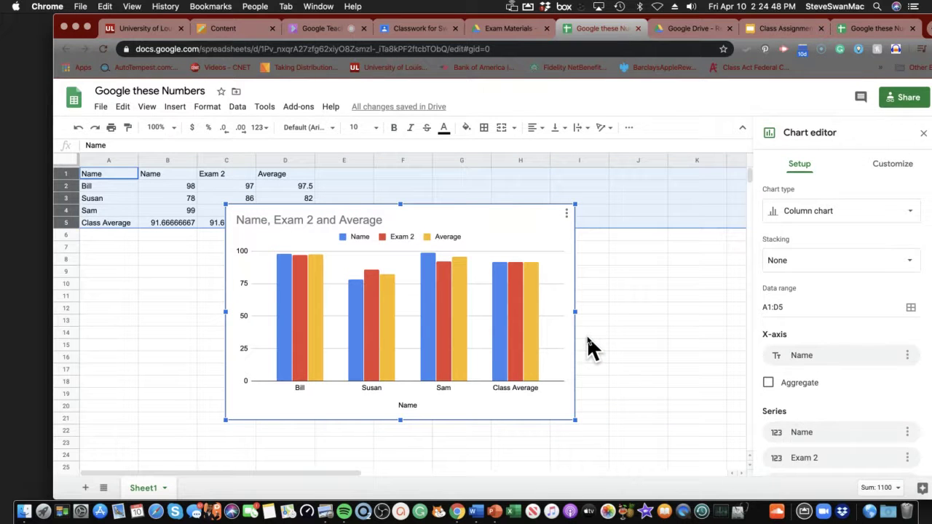
{"action": "left_click", "coordinate": [587, 335]}
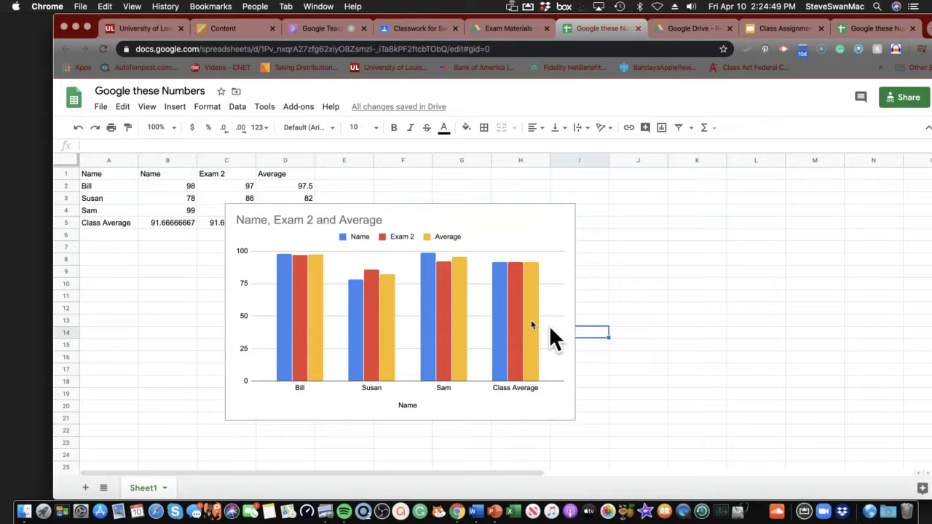
{"action": "left_click", "coordinate": [377, 251]}
{"action": "key", "text": "BackSpace"}
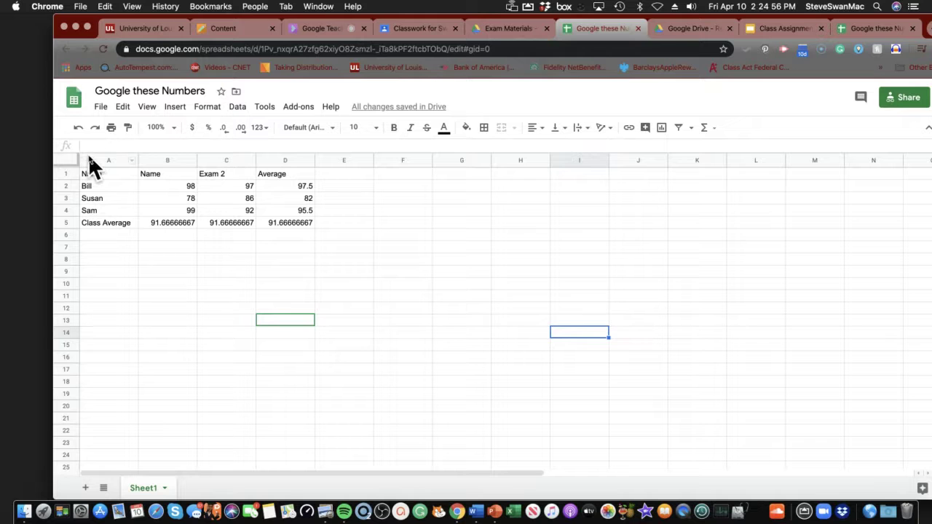
Insert a column chart of Name, Exam 2 and Average built from A1:D5
{"action": "left_click_drag", "start_coordinate": [89, 159], "coordinate": [304, 180]}
{"action": "left_click_drag", "start_coordinate": [296, 225], "coordinate": [295, 225]}
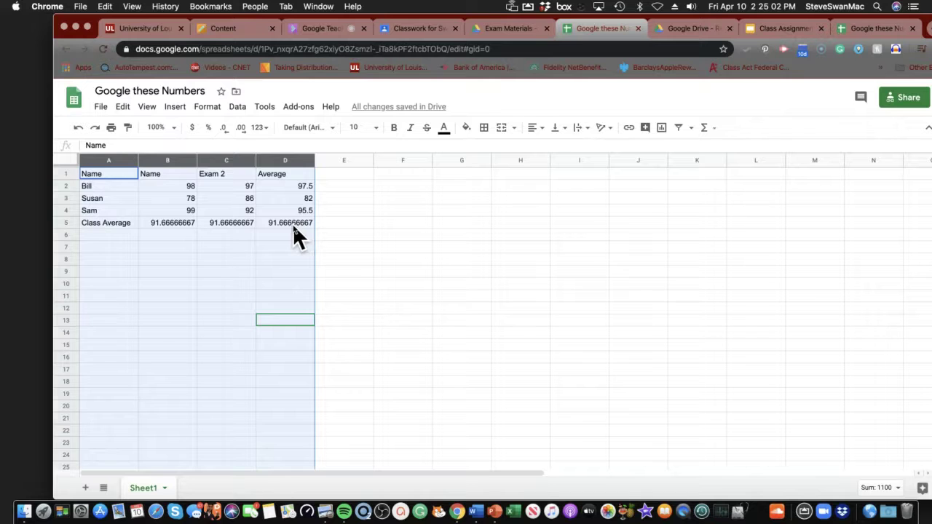
{"action": "left_click", "coordinate": [292, 223]}
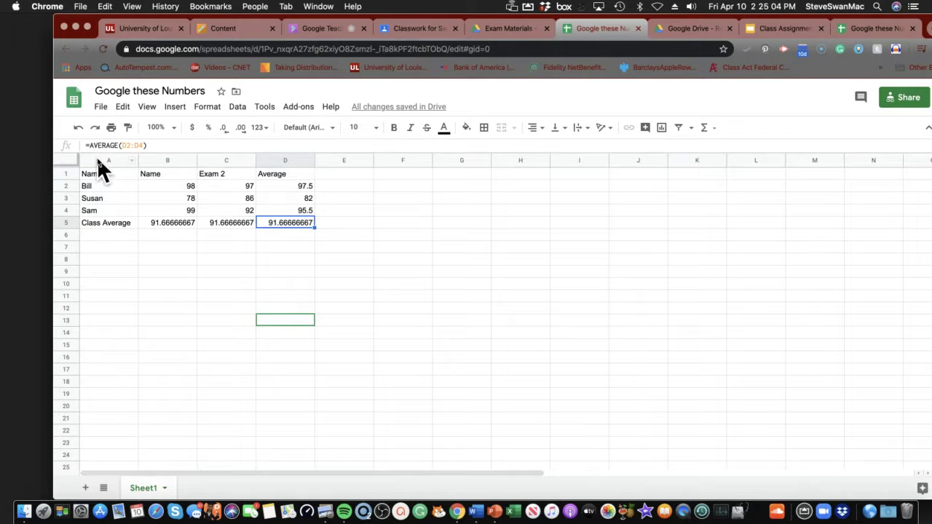
{"action": "left_click_drag", "start_coordinate": [99, 159], "coordinate": [289, 188]}
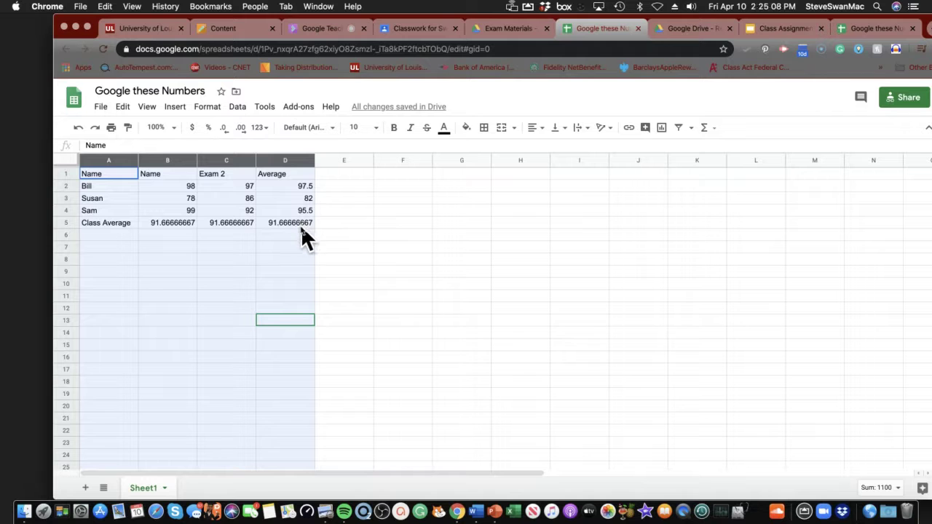
{"action": "left_click_drag", "start_coordinate": [300, 225], "coordinate": [297, 225]}
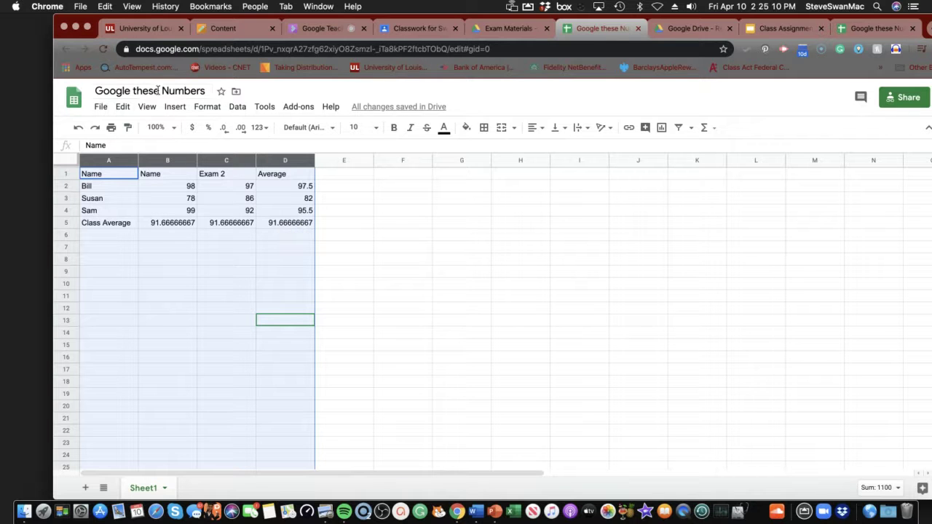
{"action": "left_click", "coordinate": [175, 108]}
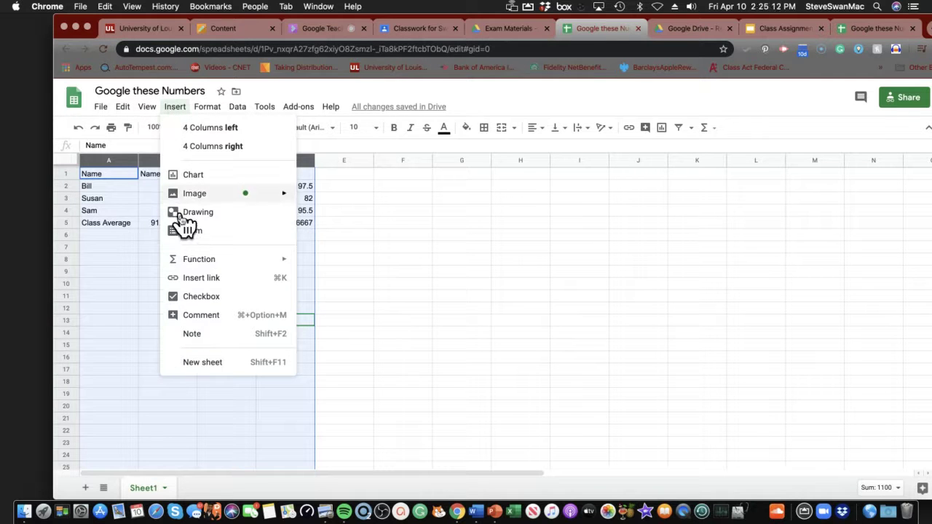
{"action": "left_click", "coordinate": [189, 177]}
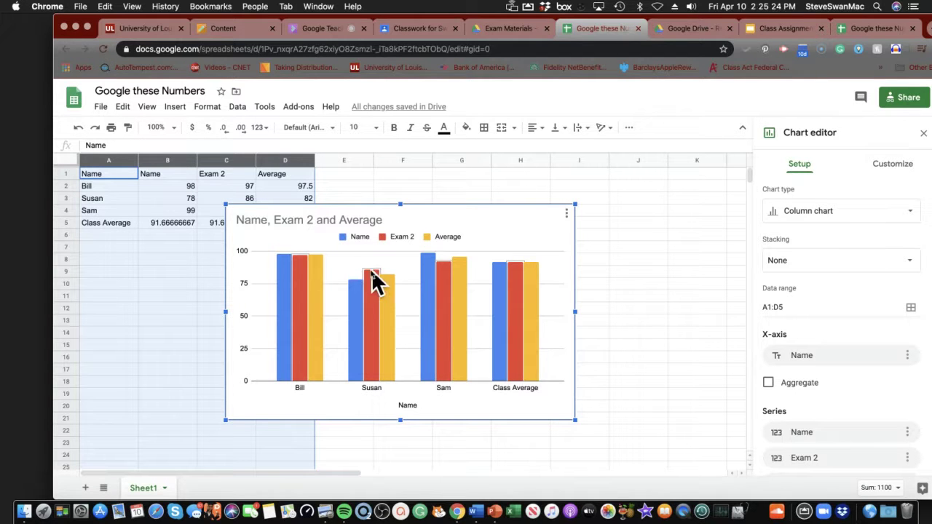
Replace the duplicate Name header in B1 with EXAM 1
{"action": "left_click", "coordinate": [172, 173]}
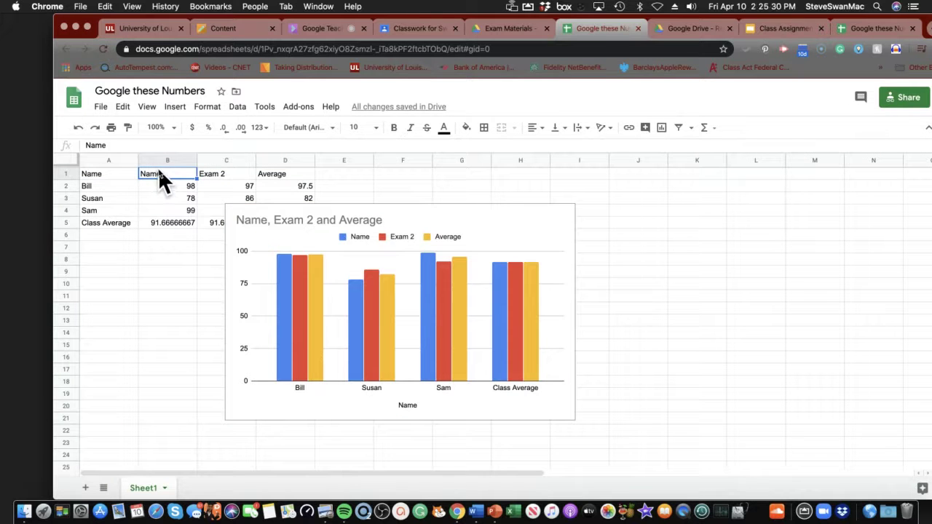
{"action": "key", "text": "Delete"}
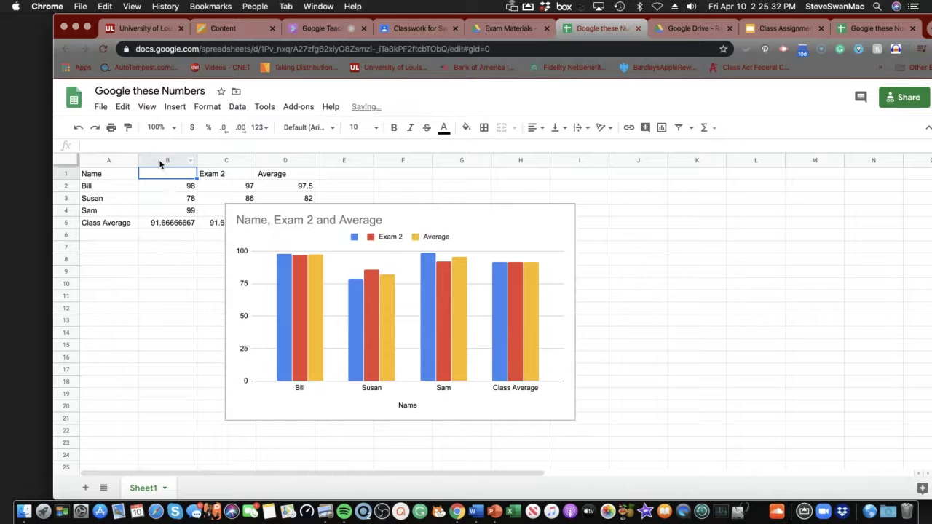
{"action": "type", "text": "EXA"}
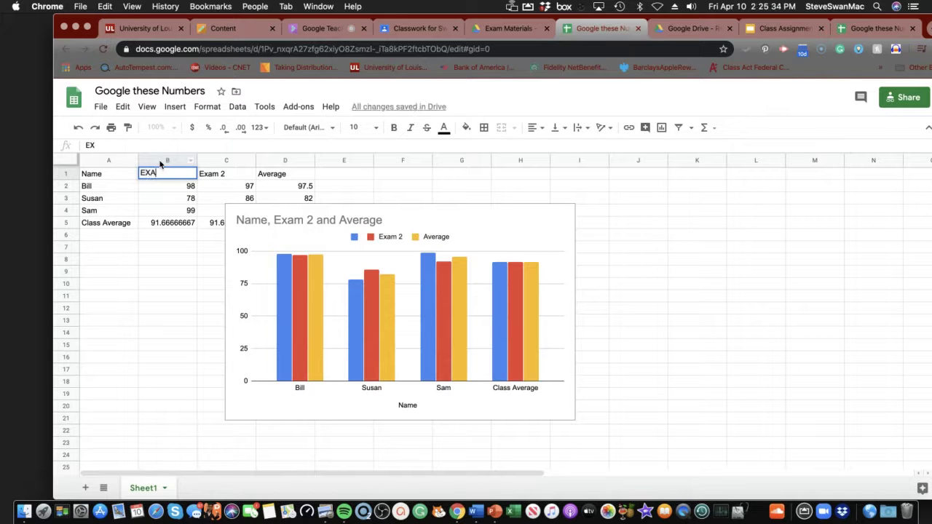
{"action": "type", "text": "M 1"}
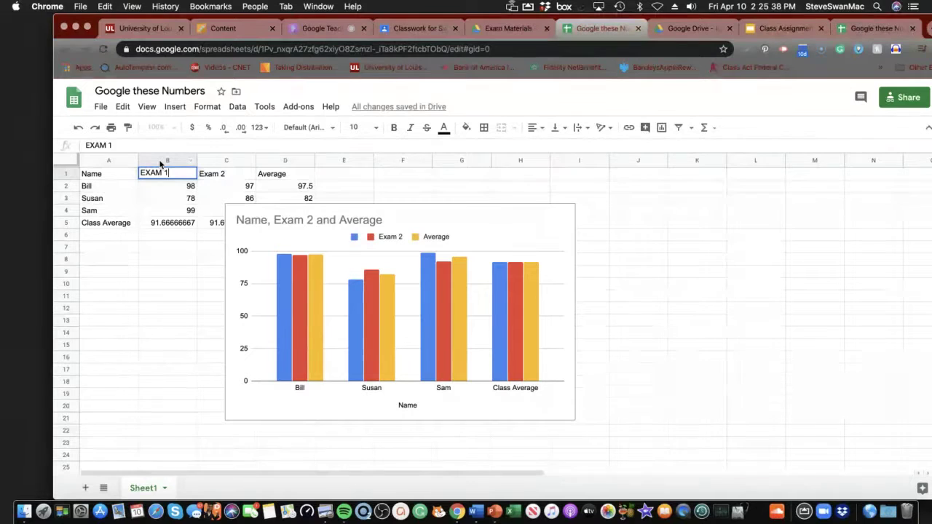
{"action": "key", "text": "Return"}
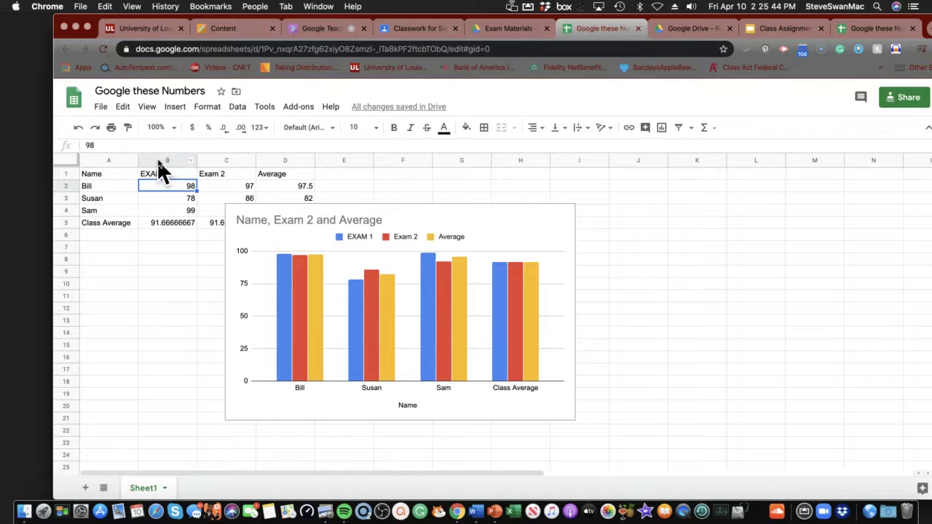
Give the chart's bars a 3D look in the chart style settings
{"action": "right_click", "coordinate": [325, 240]}
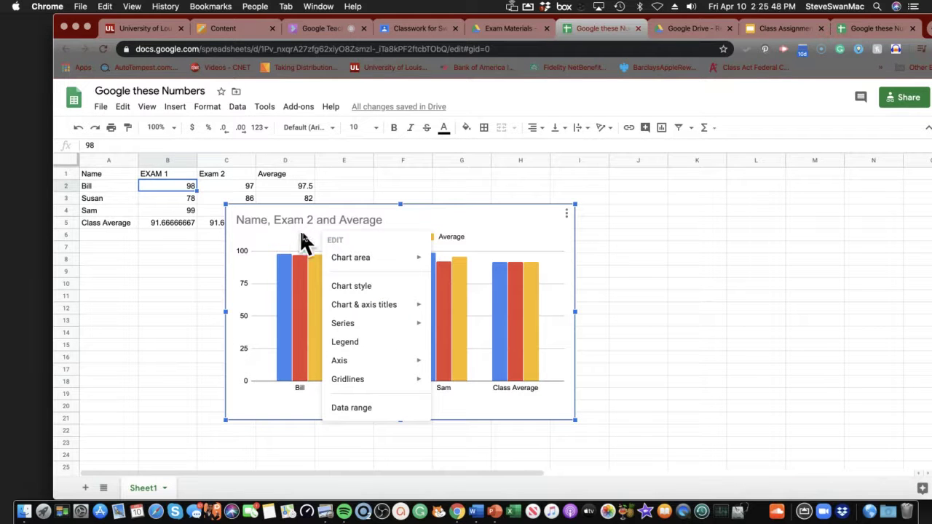
{"action": "left_click", "coordinate": [356, 288]}
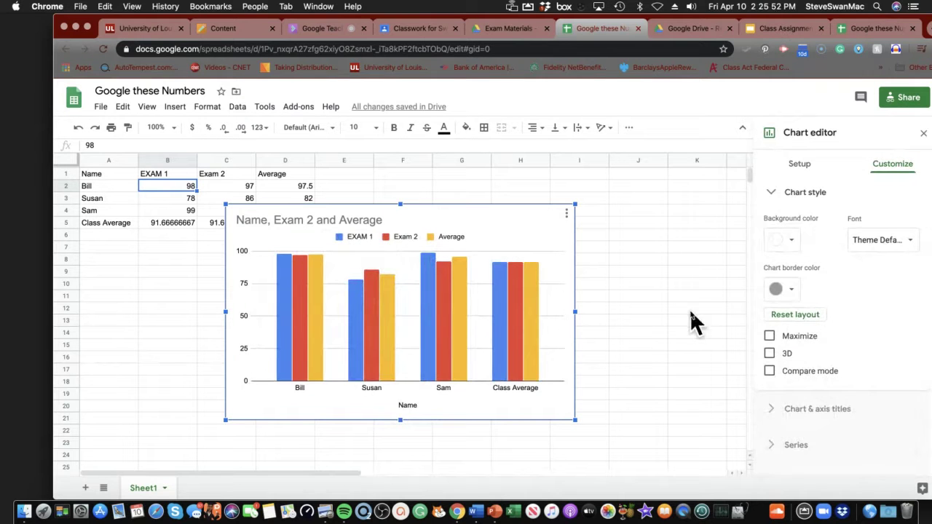
{"action": "left_click", "coordinate": [771, 194]}
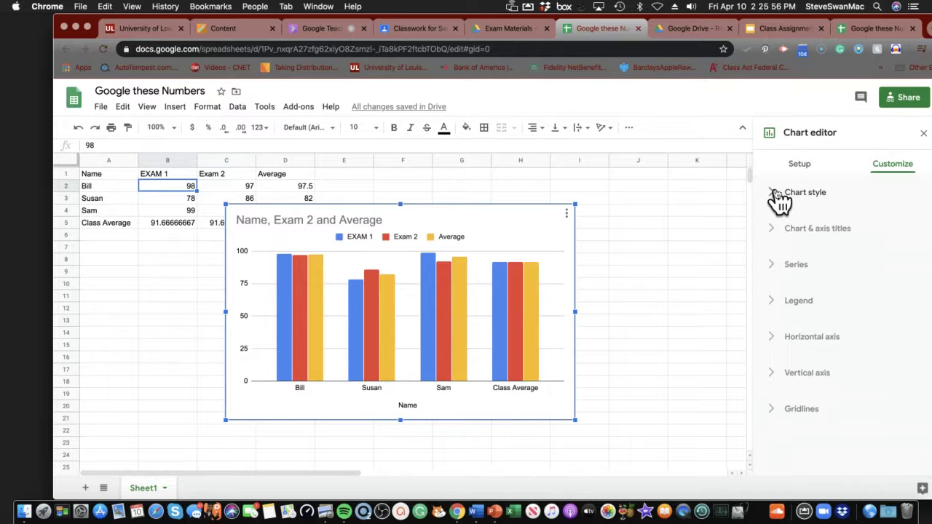
{"action": "left_click", "coordinate": [774, 194]}
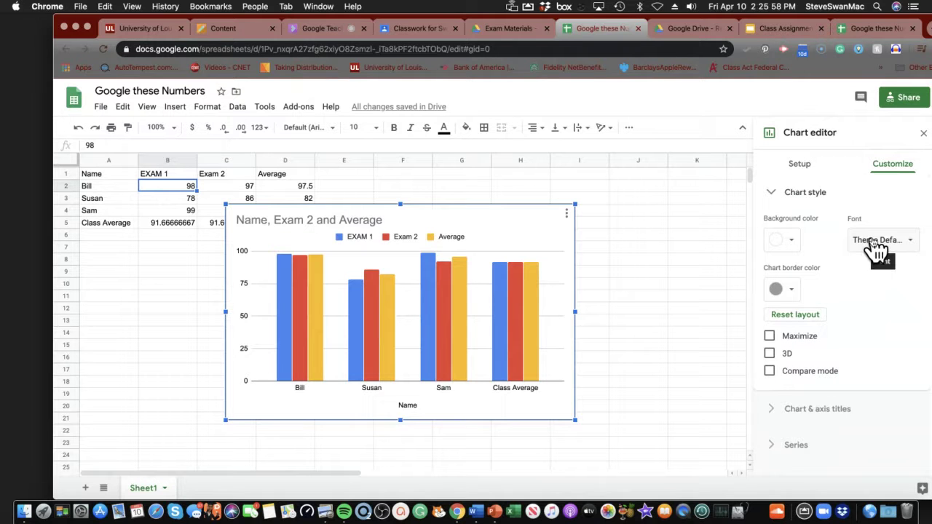
{"action": "scroll", "coordinate": [841, 246], "scroll_direction": "down", "scroll_amount": 3}
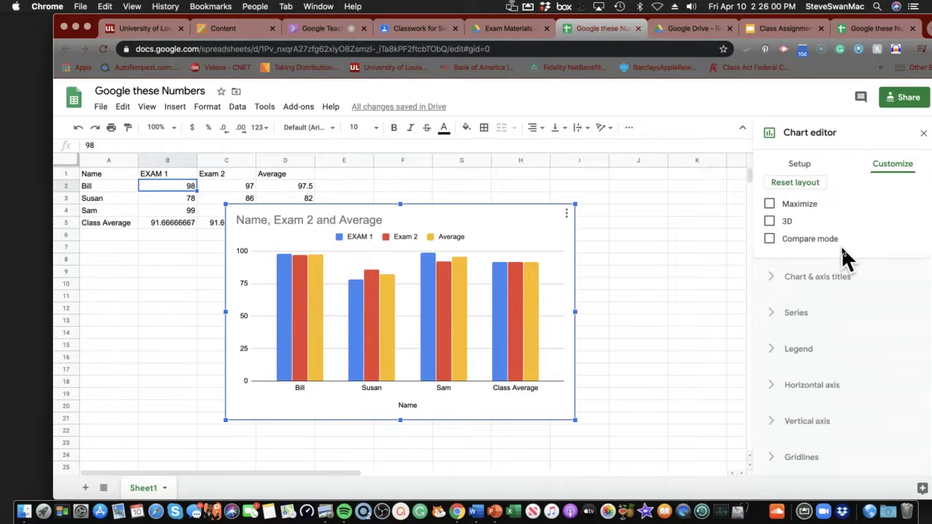
{"action": "left_click", "coordinate": [769, 221]}
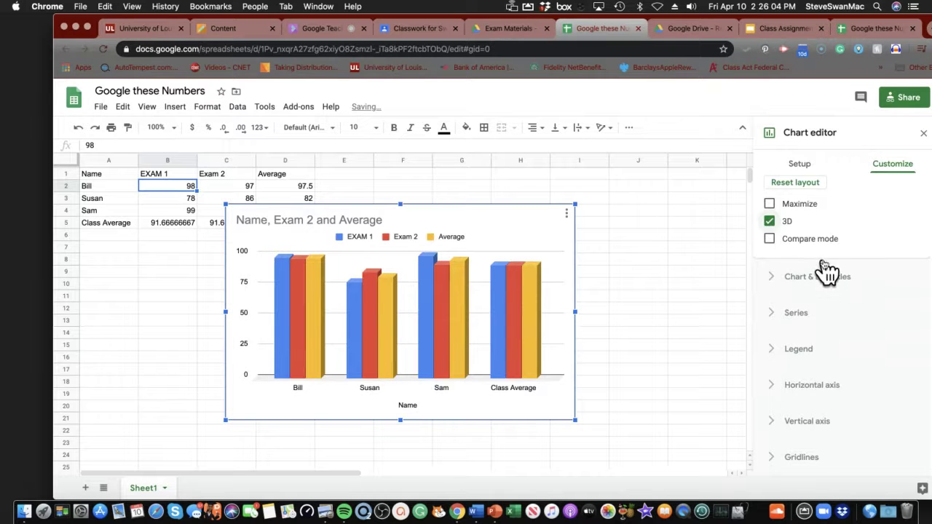
{"action": "scroll", "coordinate": [827, 269], "scroll_direction": "up", "scroll_amount": 3}
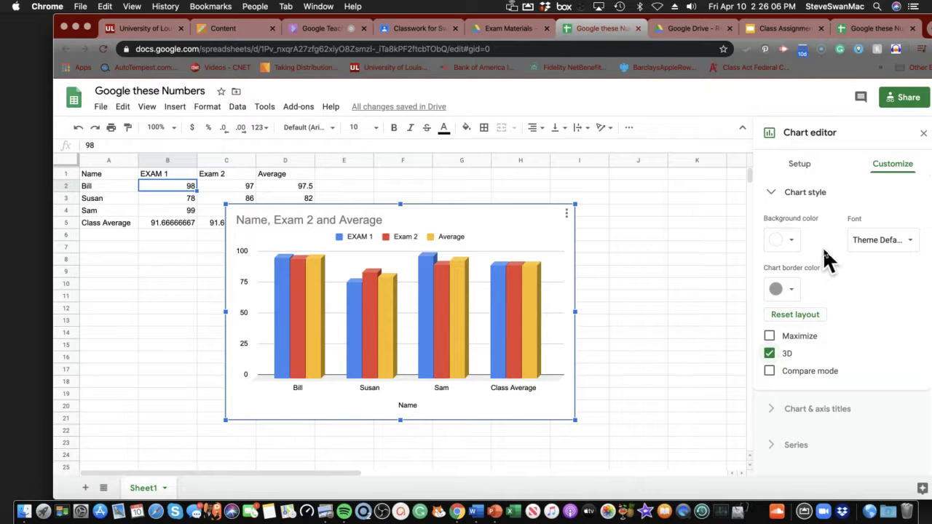
Change the chart type to a horizontal bar chart
{"action": "left_click", "coordinate": [799, 168]}
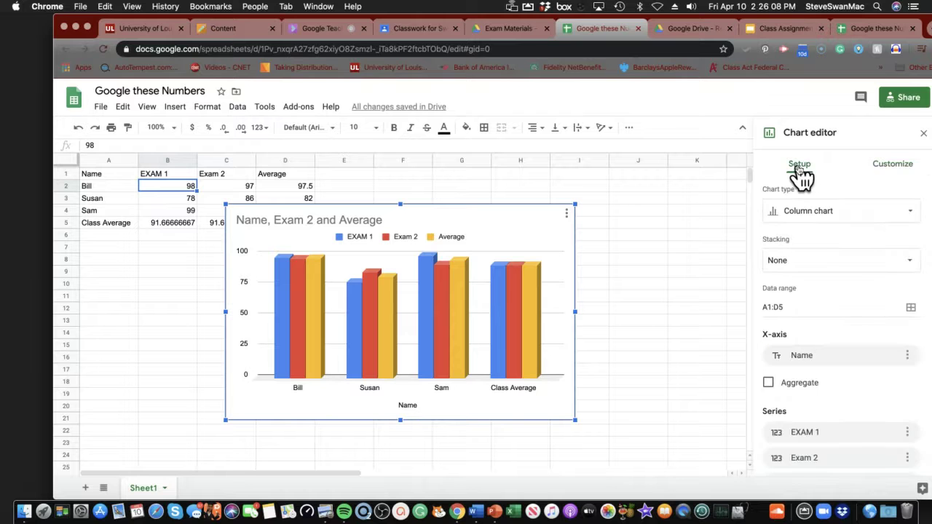
{"action": "left_click", "coordinate": [792, 217]}
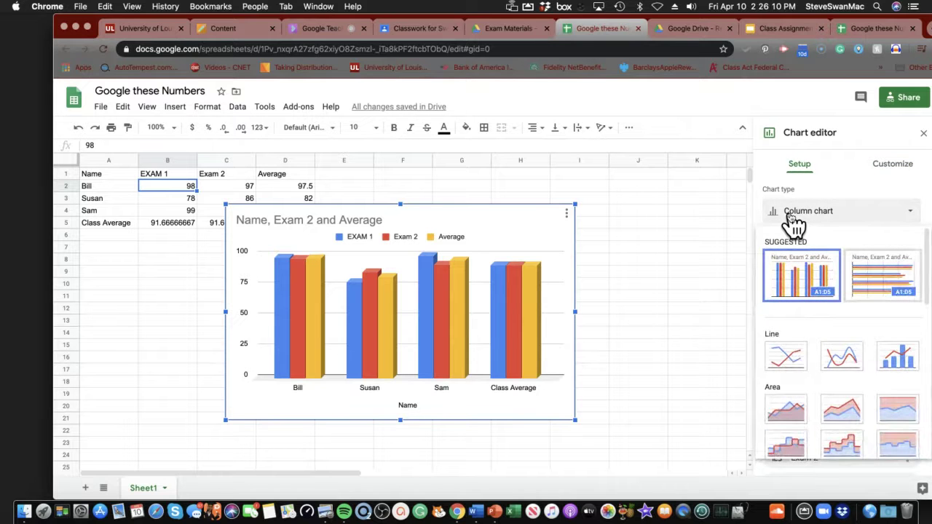
{"action": "scroll", "coordinate": [794, 275], "scroll_direction": "down", "scroll_amount": 3}
{"action": "scroll", "coordinate": [794, 277], "scroll_direction": "down", "scroll_amount": 2}
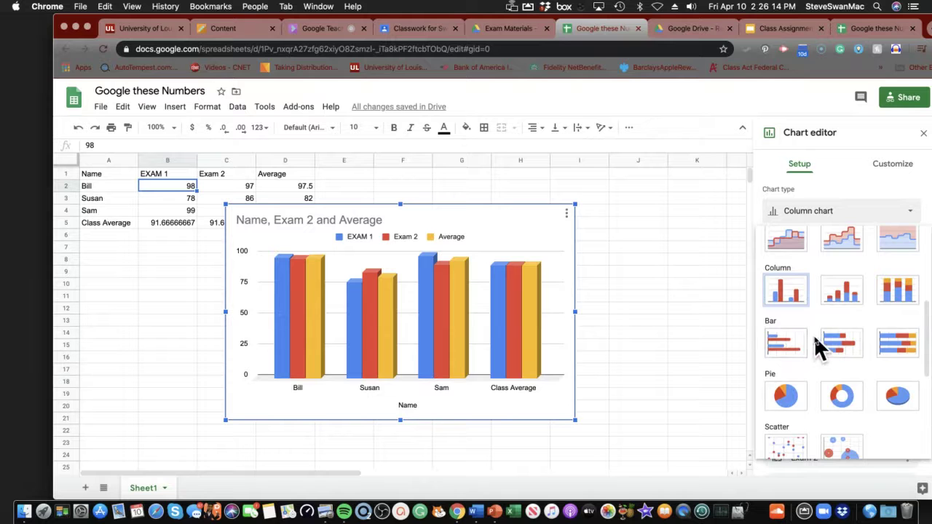
{"action": "left_click", "coordinate": [781, 347]}
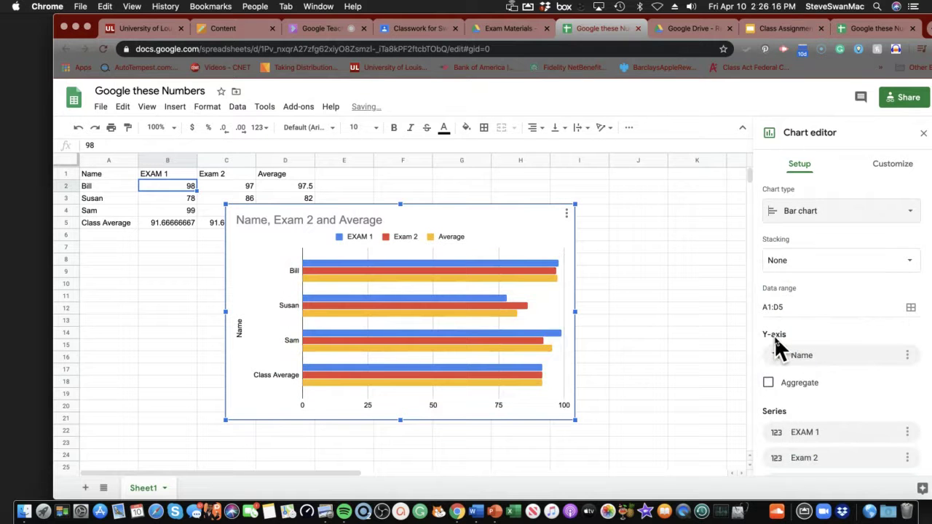
{"action": "scroll", "coordinate": [779, 349], "scroll_direction": "down", "scroll_amount": 1}
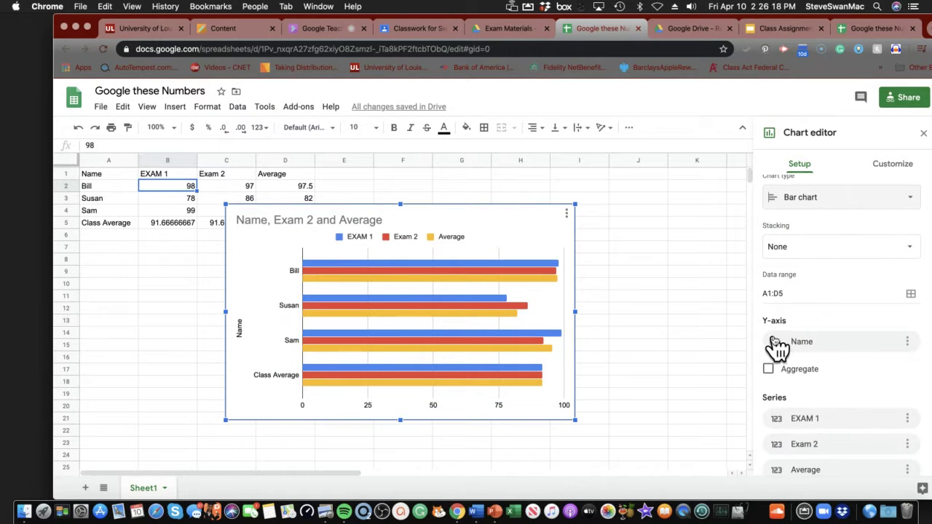
{"action": "scroll", "coordinate": [777, 348], "scroll_direction": "up", "scroll_amount": 1}
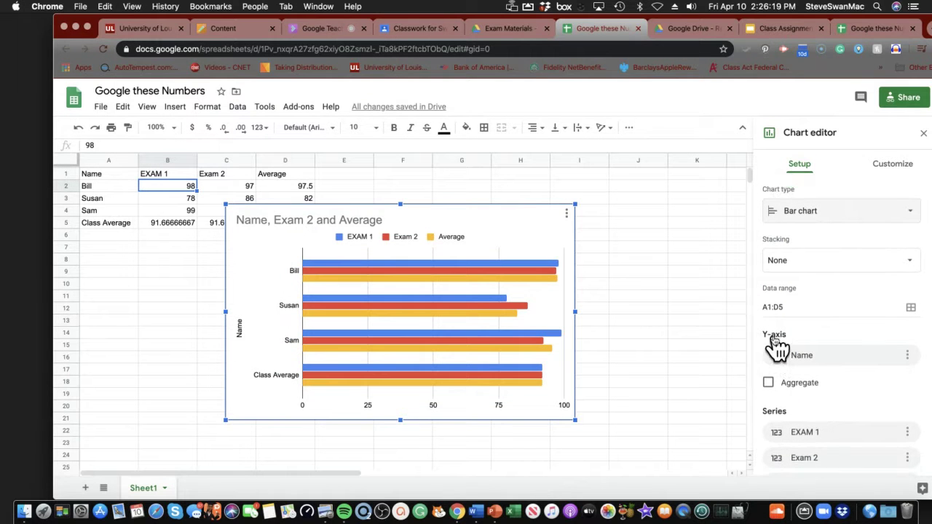
{"action": "left_click", "coordinate": [793, 212]}
{"action": "scroll", "coordinate": [796, 331], "scroll_direction": "down", "scroll_amount": 4}
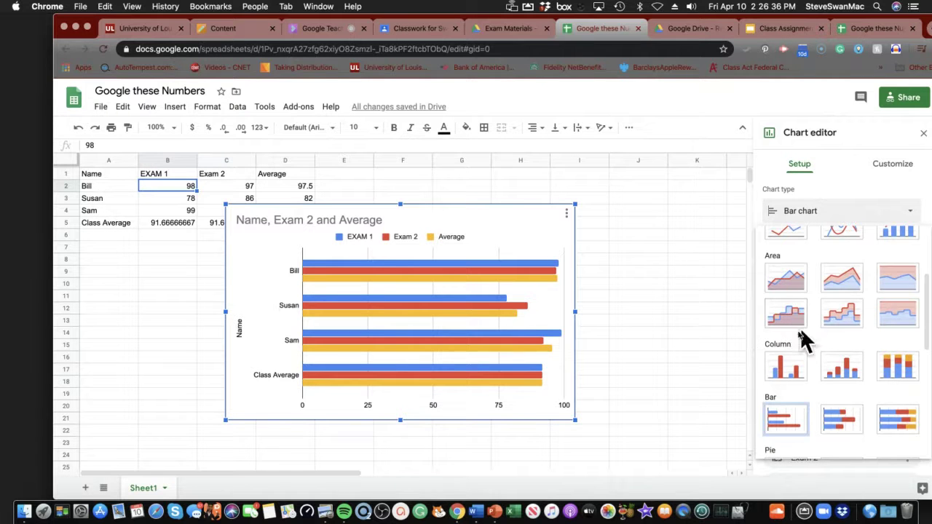
Switch the chart back to a column chart, view its gridline settings, and copy it
{"action": "left_click", "coordinate": [778, 371]}
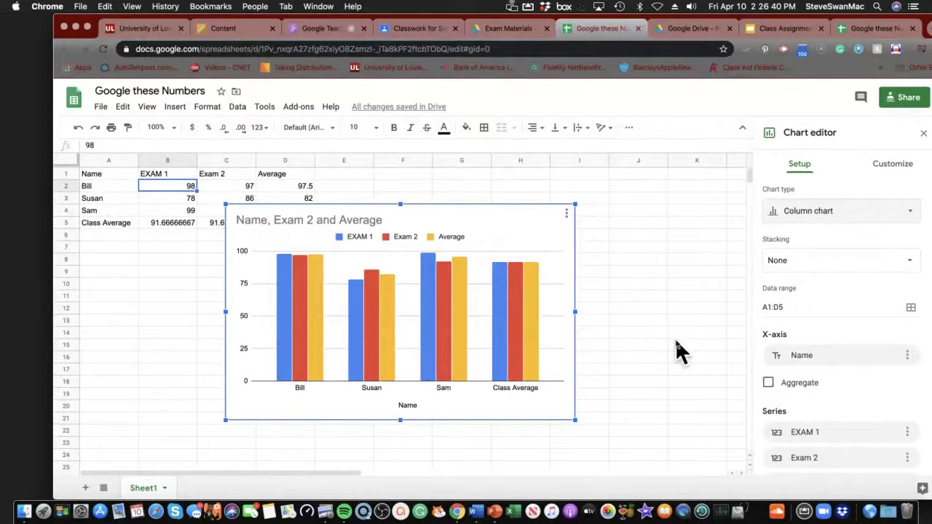
{"action": "right_click", "coordinate": [406, 262]}
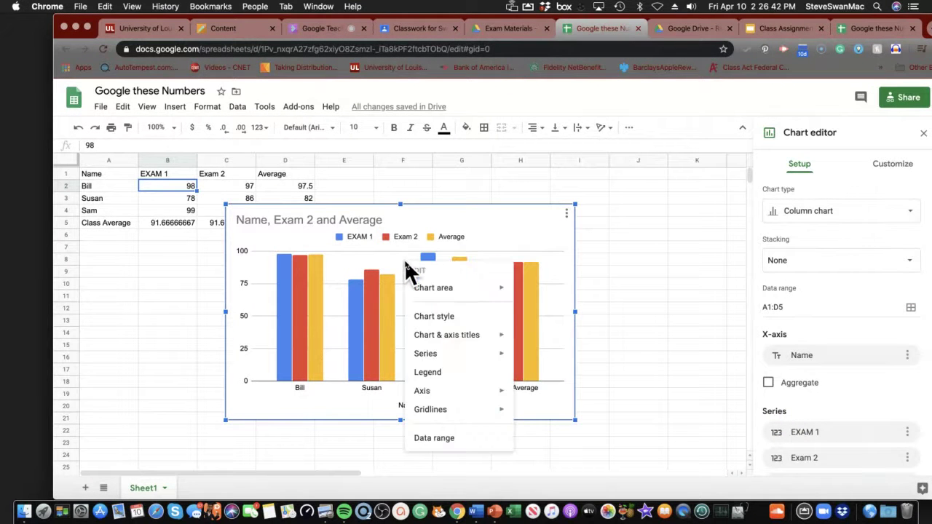
{"action": "double_click", "coordinate": [384, 252]}
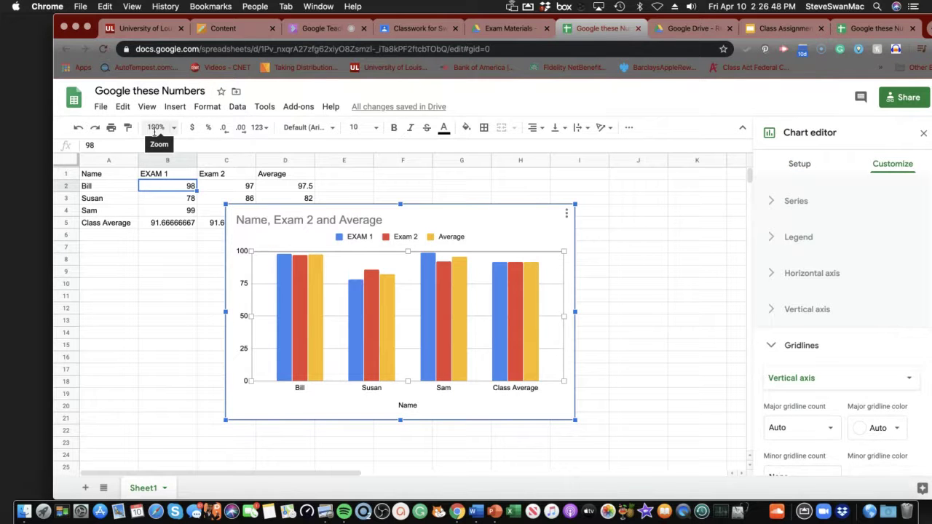
{"action": "key", "text": "super+z"}
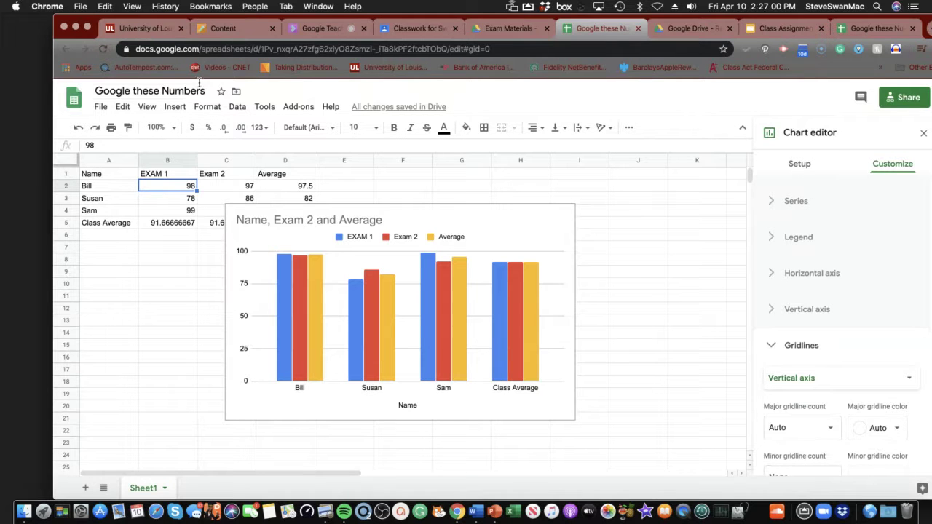
Create a new Google Docs document in the shared Exam Materials folder
{"action": "left_click", "coordinate": [502, 28]}
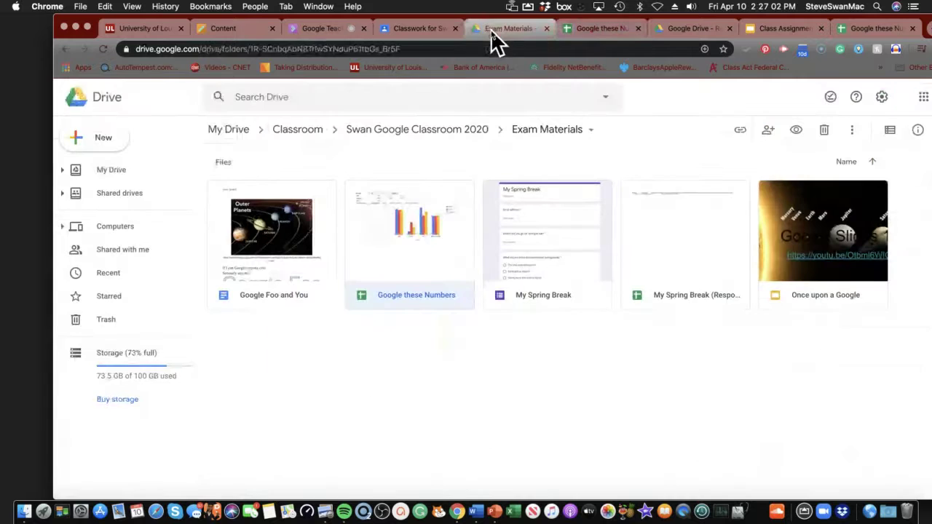
{"action": "left_click", "coordinate": [106, 142]}
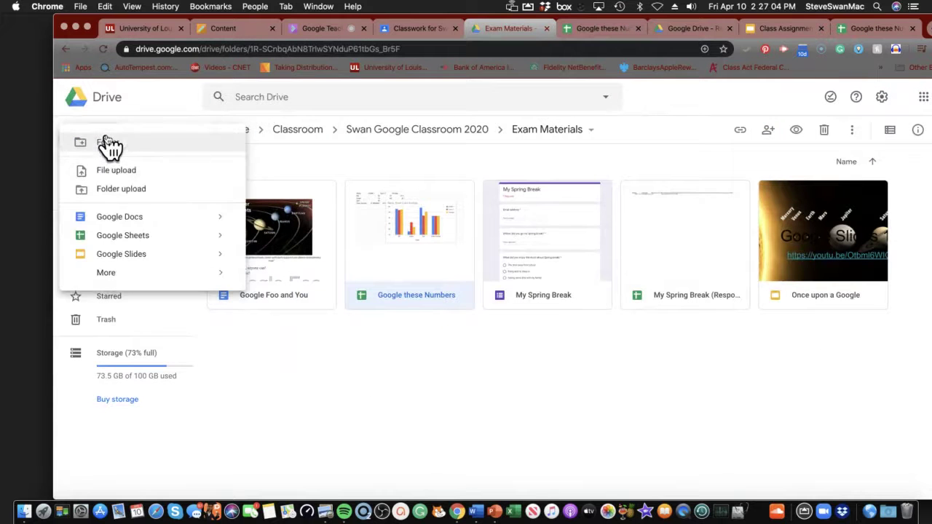
{"action": "left_click", "coordinate": [136, 233]}
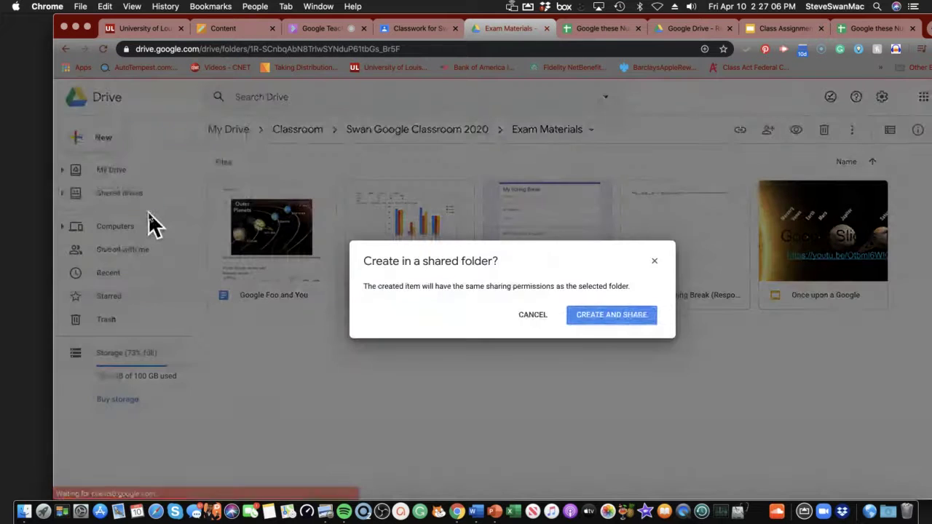
{"action": "left_click", "coordinate": [595, 317]}
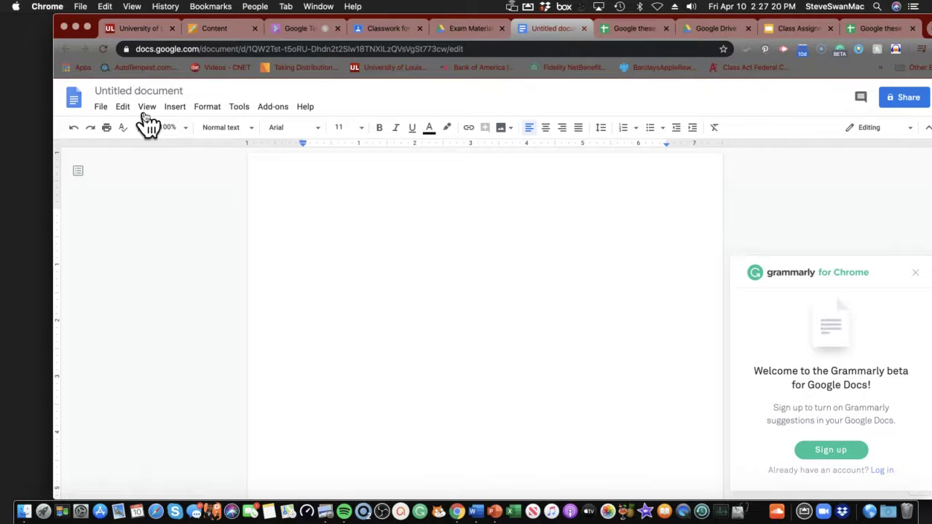
Rename the untitled document to 'Chart Averages' and paste the copied chart
{"action": "left_click", "coordinate": [147, 89]}
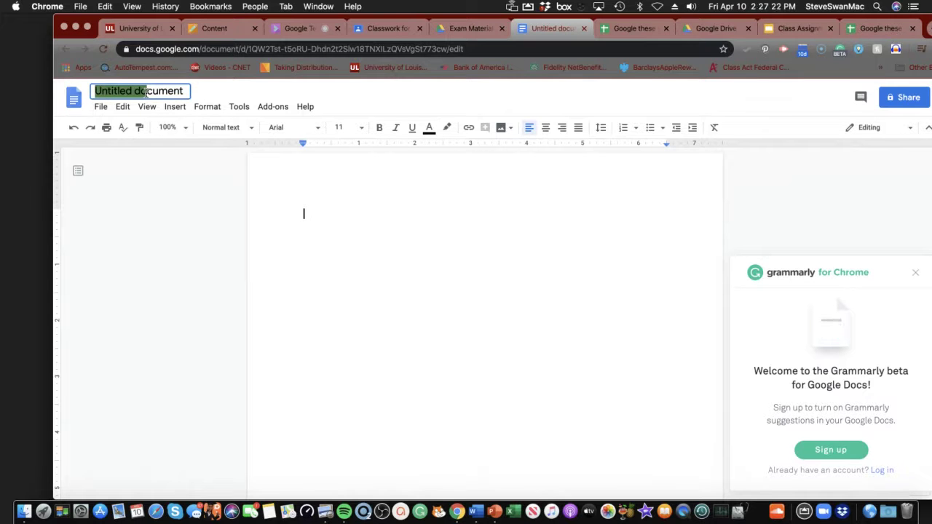
{"action": "type", "text": "Chart"}
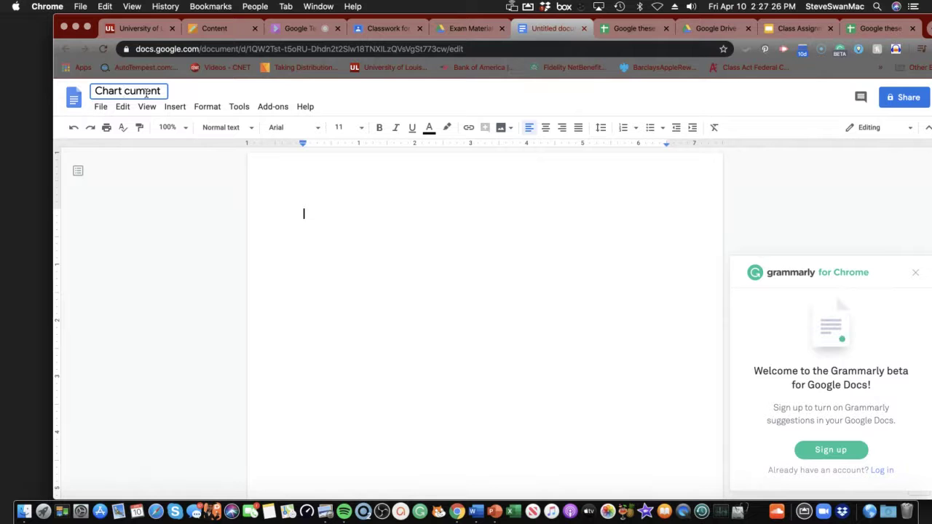
{"action": "key", "text": "BackSpace"}
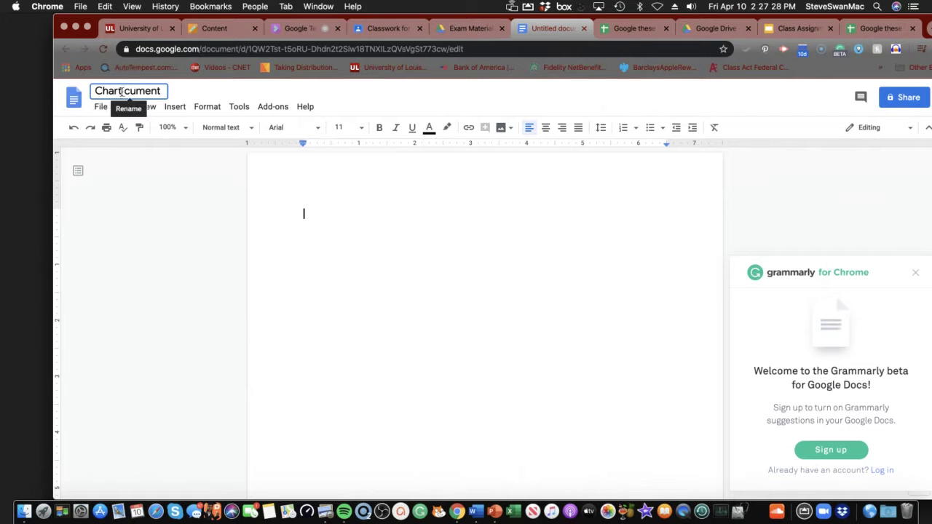
{"action": "left_click_drag", "start_coordinate": [124, 91], "coordinate": [166, 93]}
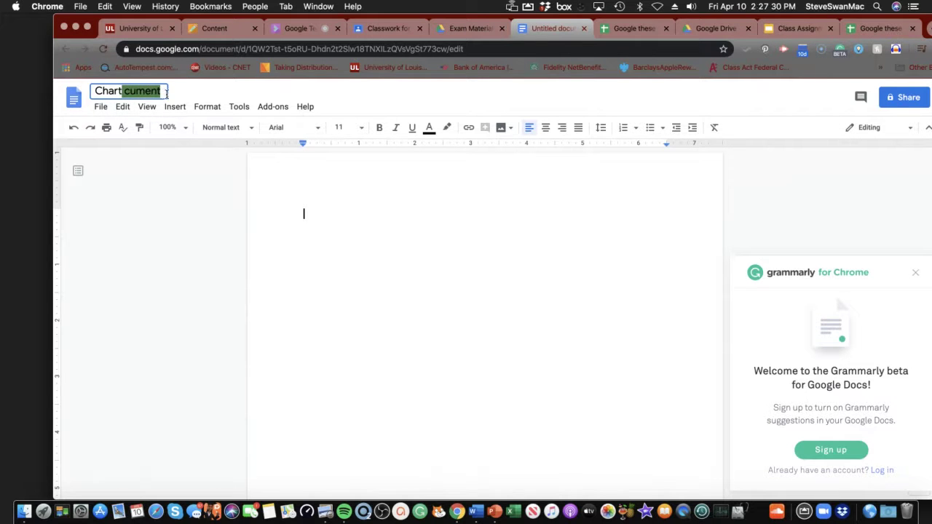
{"action": "key", "text": "BackSpace"}
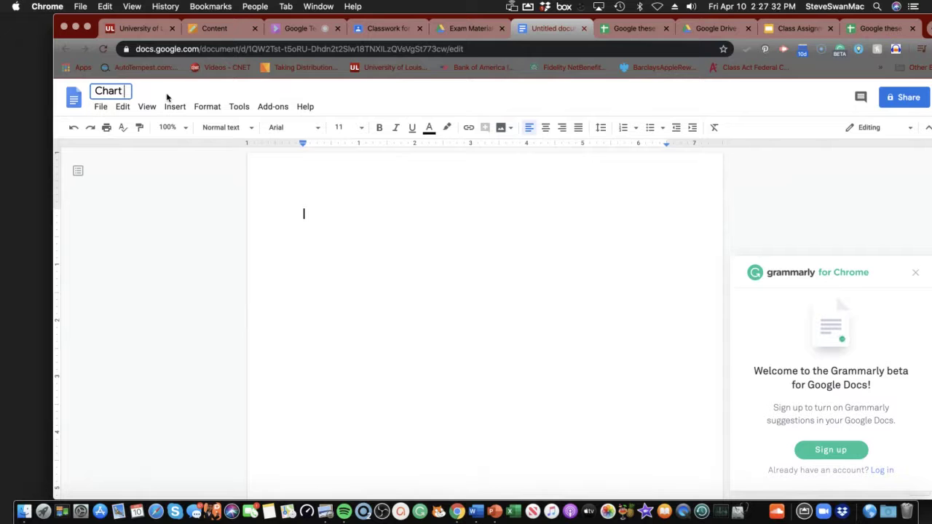
{"action": "type", "text": "Averages"}
{"action": "left_click", "coordinate": [318, 214]}
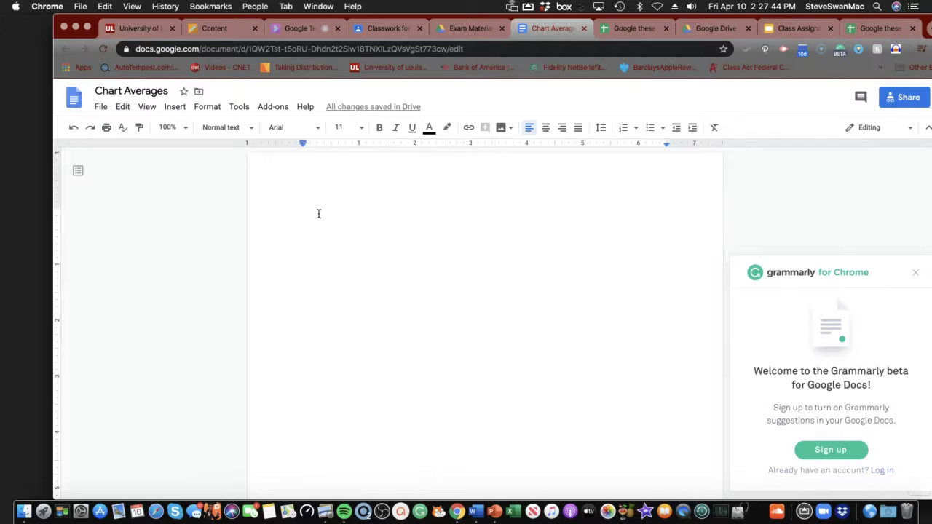
{"action": "key", "text": "super+v"}
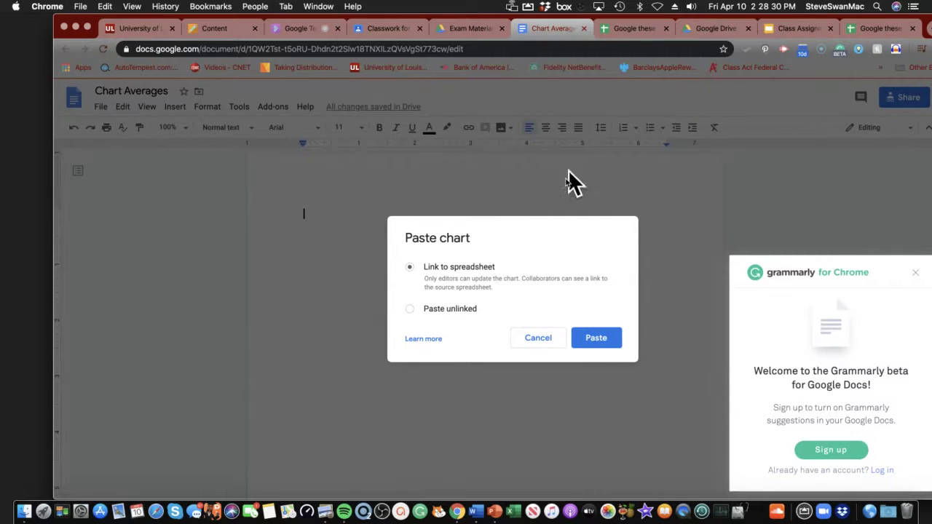
Paste the chart linked to the spreadsheet, then return to Google these Numbers
{"action": "left_click", "coordinate": [592, 337]}
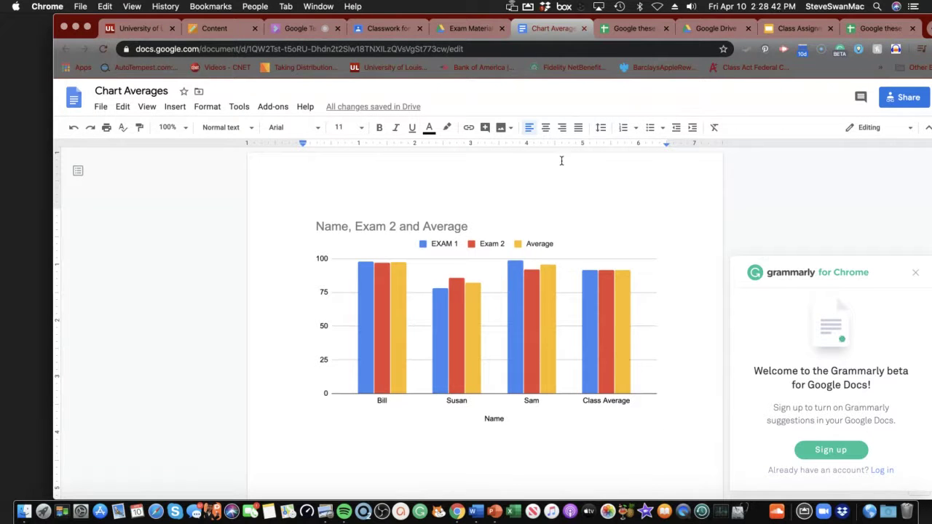
{"action": "left_click", "coordinate": [625, 33]}
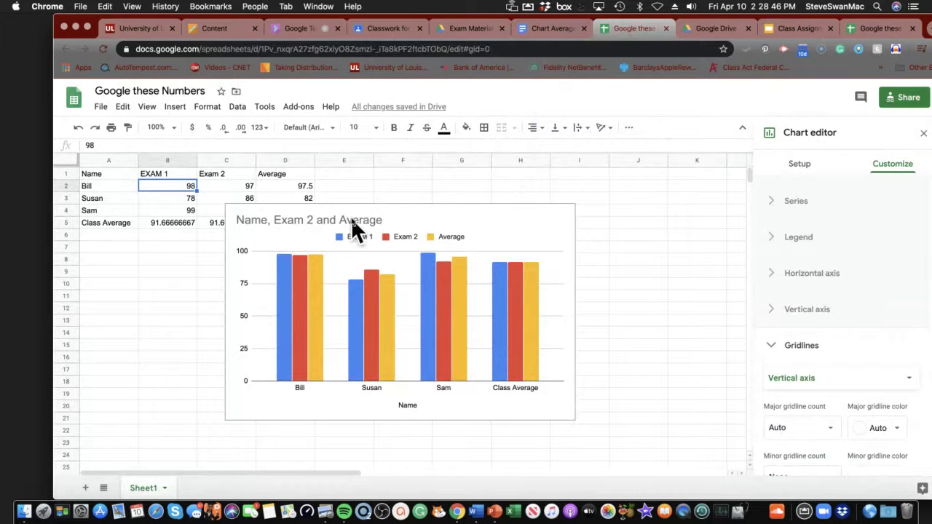
Drag the chart below and right of the score table, then select Sam's row 4
{"action": "left_click", "coordinate": [437, 224]}
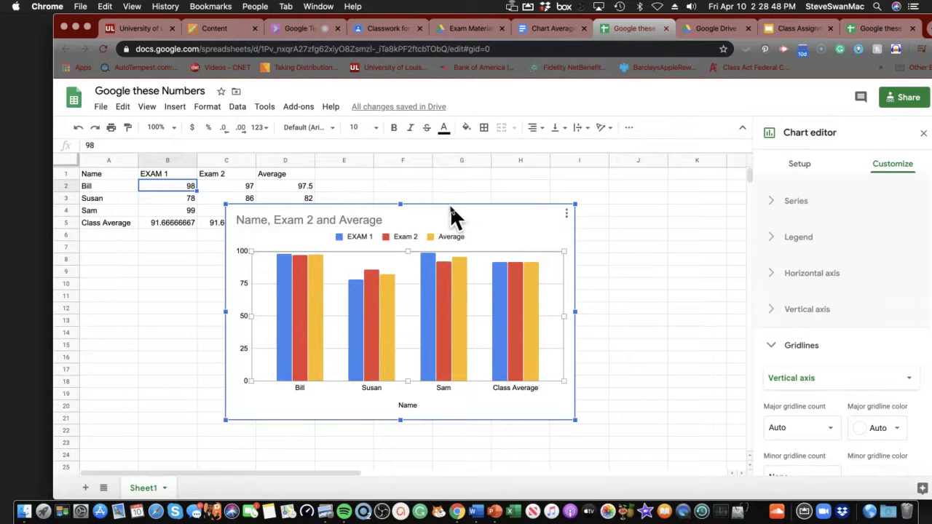
{"action": "left_click_drag", "start_coordinate": [449, 207], "coordinate": [580, 256]}
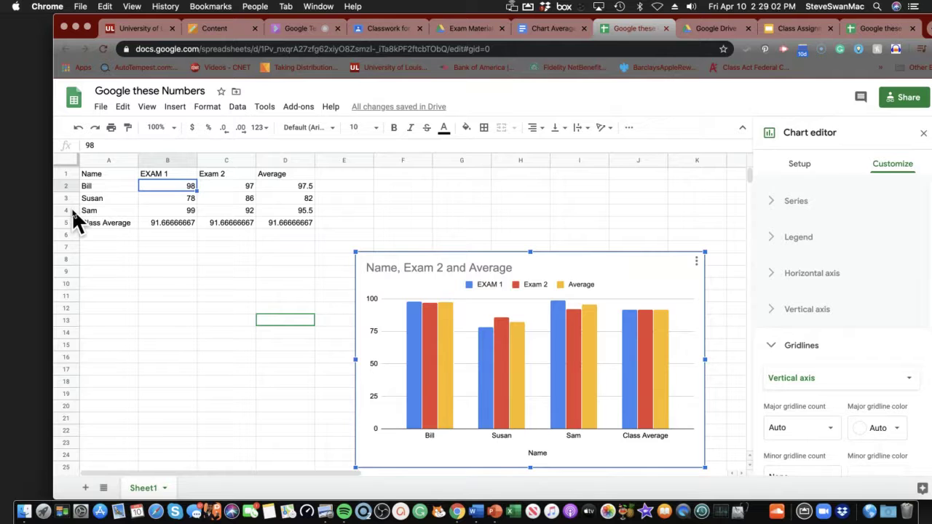
{"action": "left_click", "coordinate": [67, 211]}
Insert a row below Sam and enter Steve with an EXAM 1 score of 55
{"action": "right_click", "coordinate": [71, 211]}
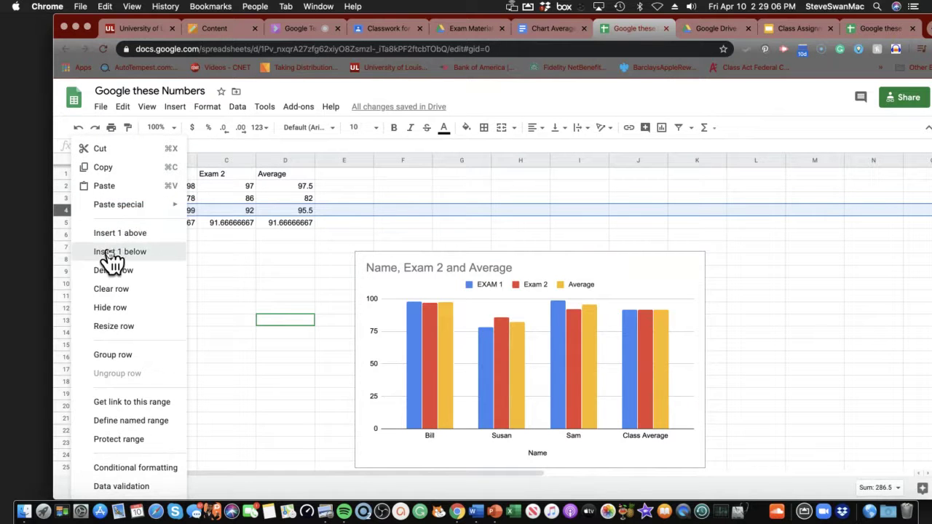
{"action": "left_click", "coordinate": [110, 251]}
{"action": "left_click", "coordinate": [99, 211]}
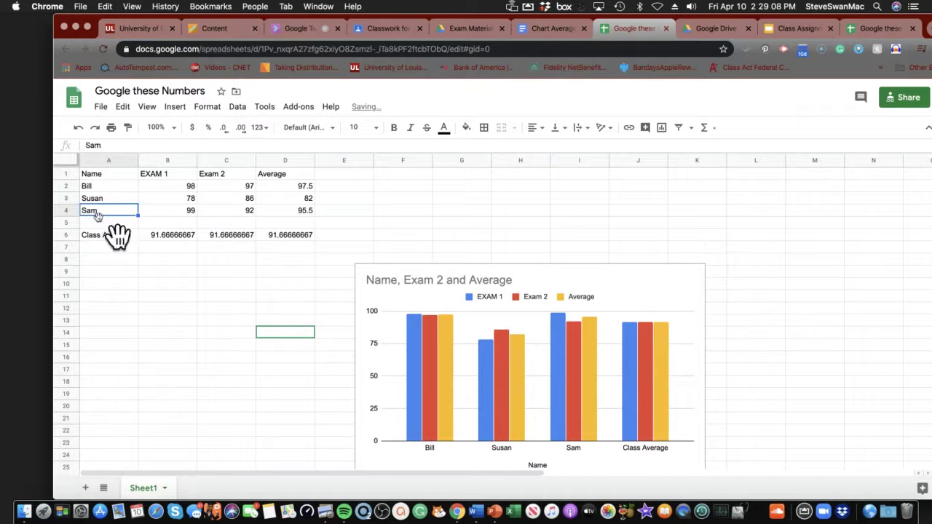
{"action": "left_click", "coordinate": [98, 217]}
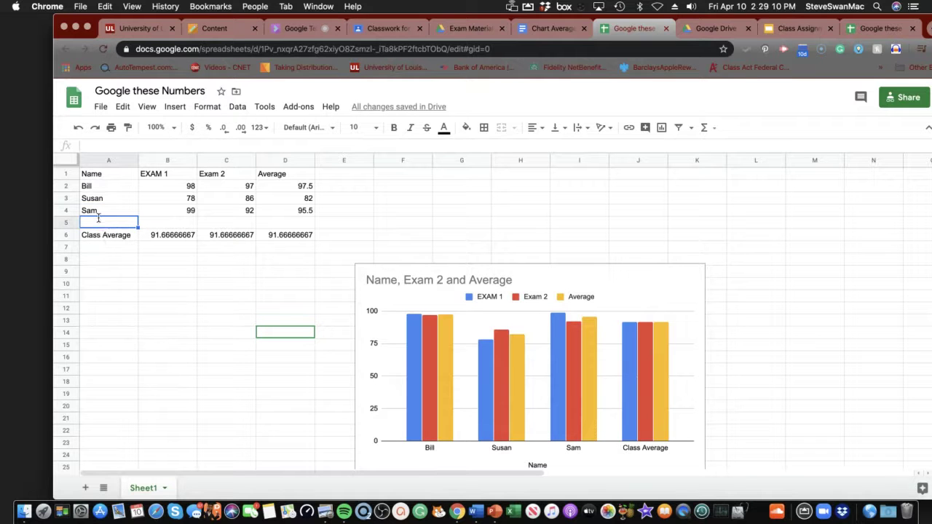
{"action": "type", "text": "Steve"}
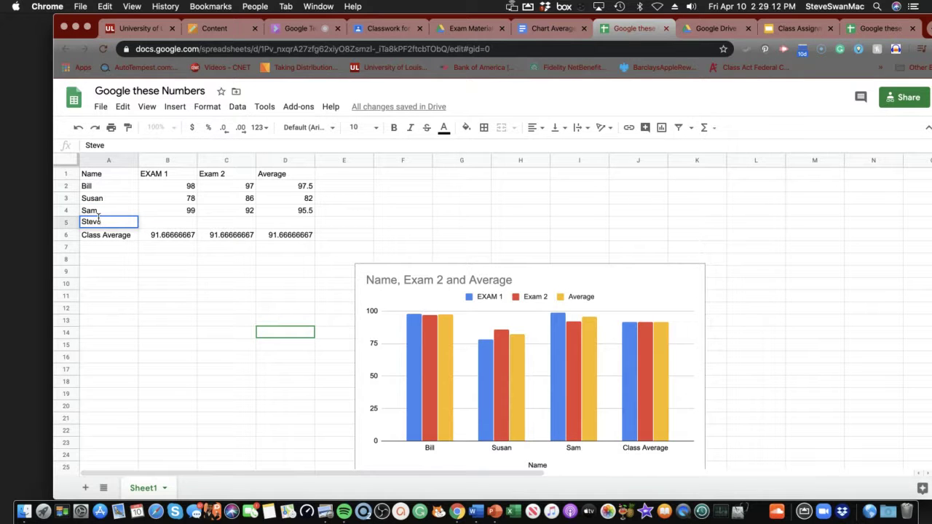
{"action": "left_click", "coordinate": [175, 217]}
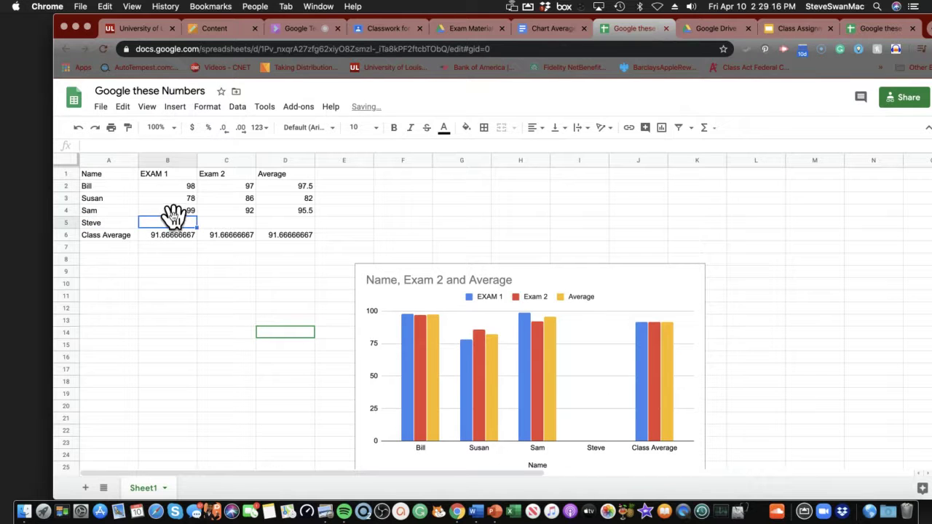
{"action": "type", "text": "55"}
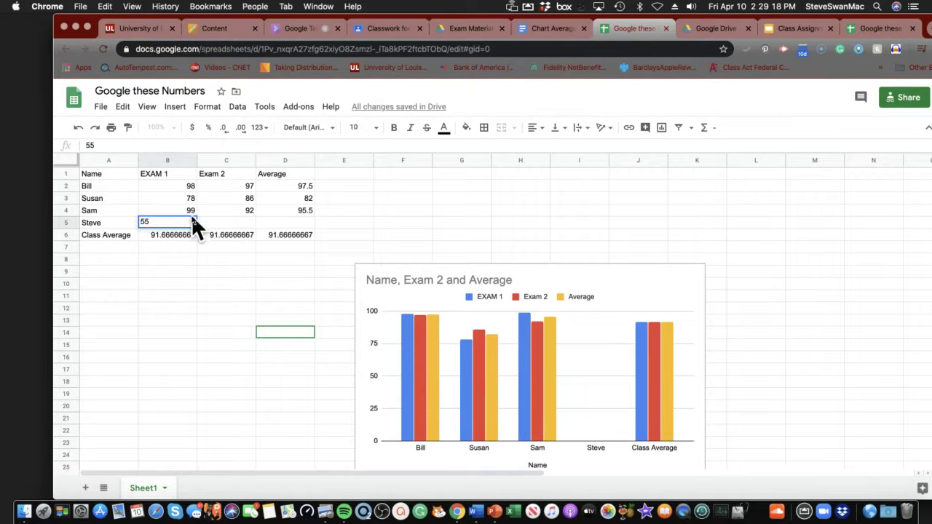
Enter 45 as Steve's Exam 2 score in C5, undoing a stray edit to Sam's score
{"action": "left_click", "coordinate": [215, 213]}
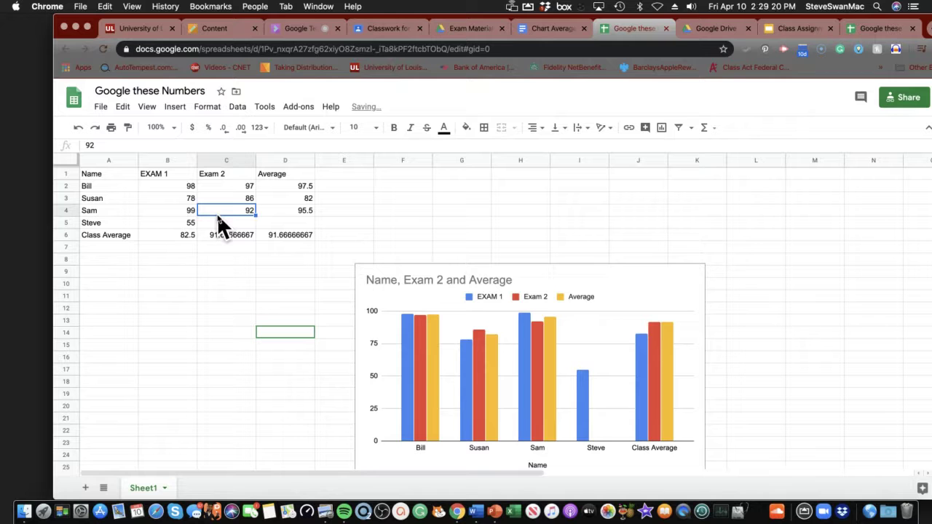
{"action": "type", "text": "4"}
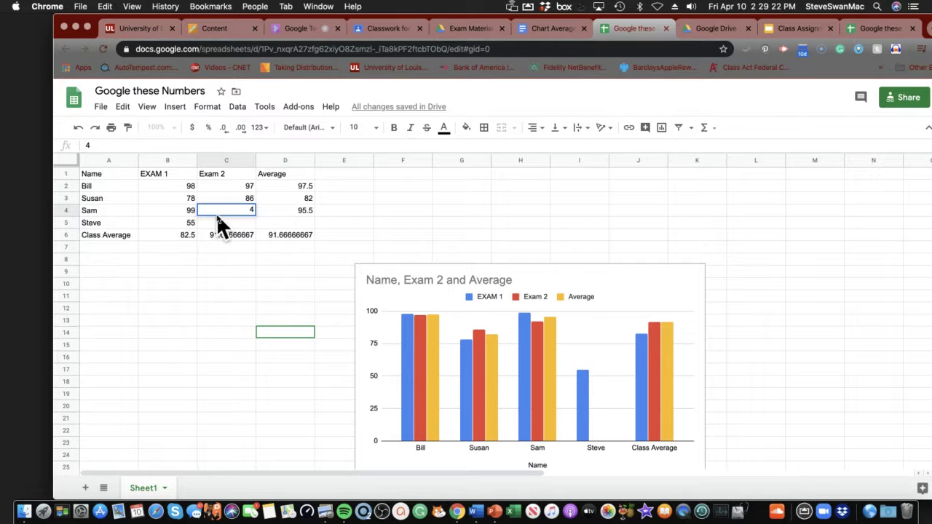
{"action": "left_click", "coordinate": [217, 219]}
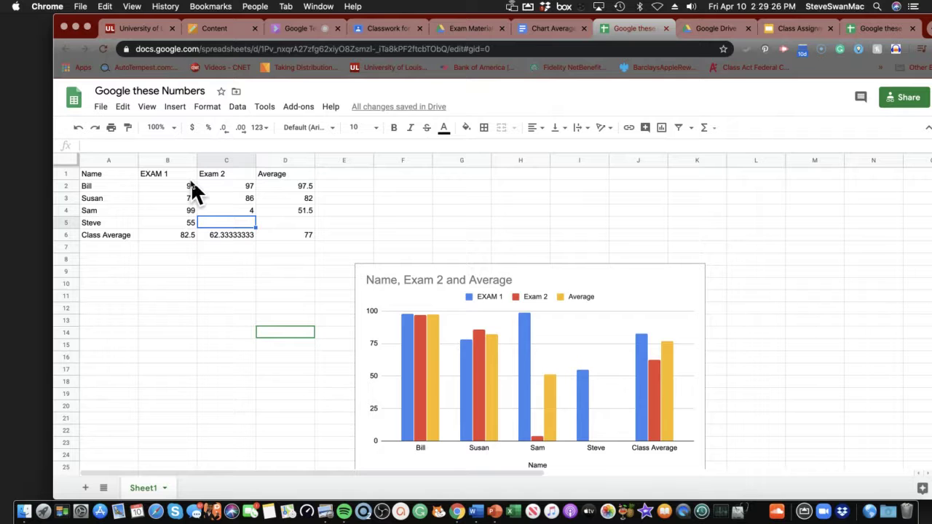
{"action": "key", "text": "super+z"}
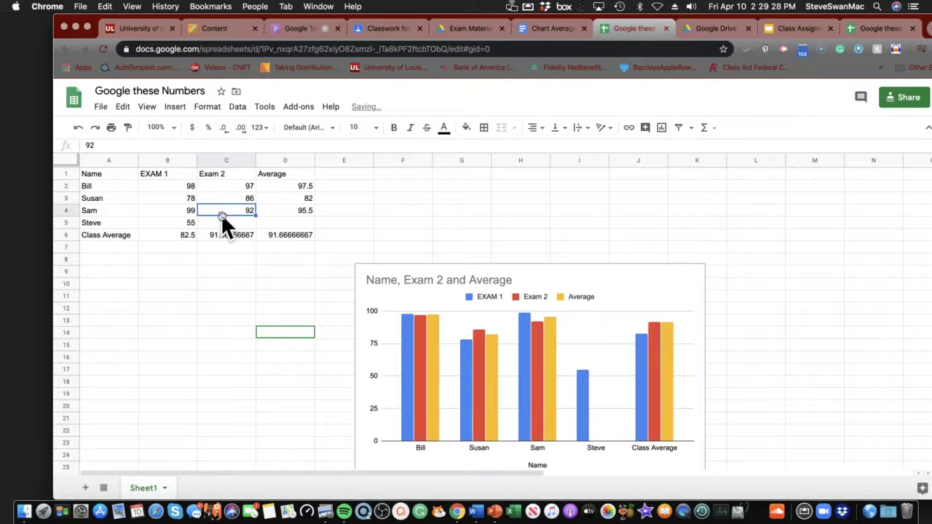
{"action": "left_click", "coordinate": [222, 218]}
{"action": "type", "text": "45"}
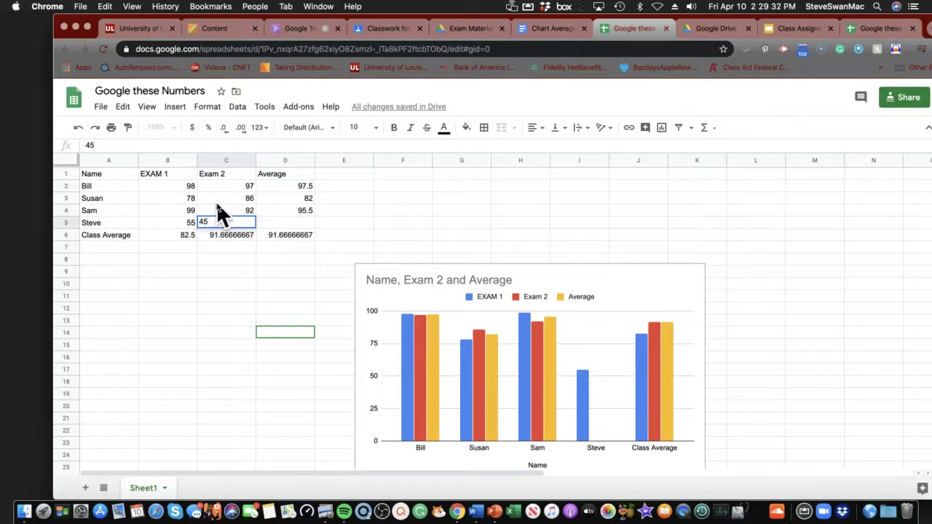
{"action": "key", "text": "Return"}
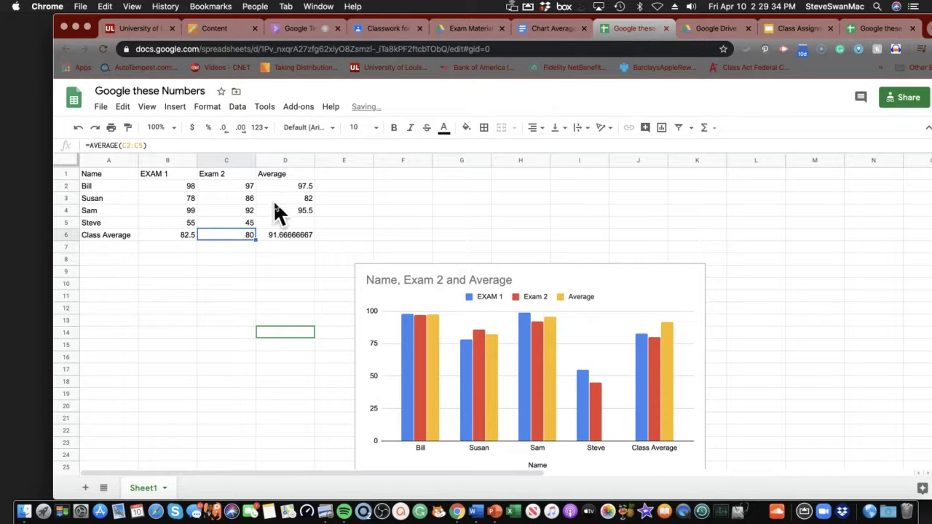
Enter 65 as Steve's average in D5 and switch to the Class Assignment Template slides
{"action": "left_click", "coordinate": [287, 222]}
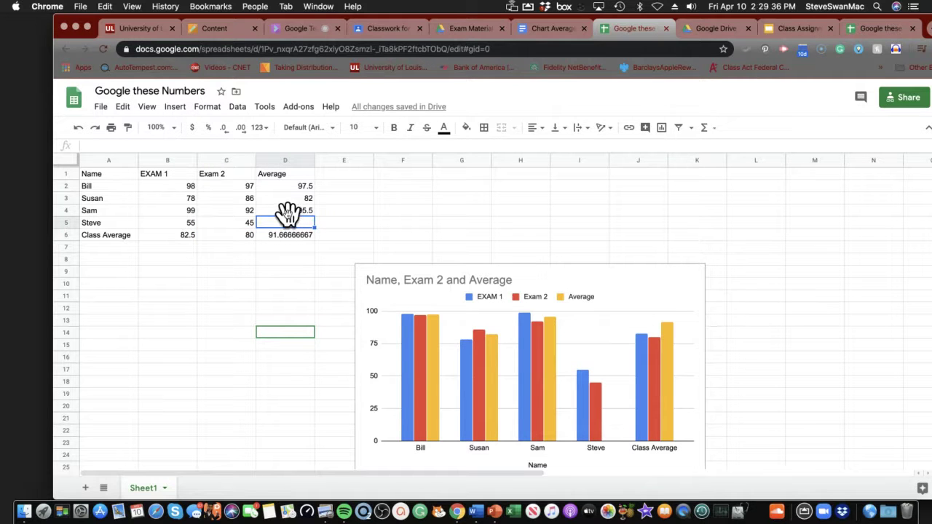
{"action": "type", "text": "65"}
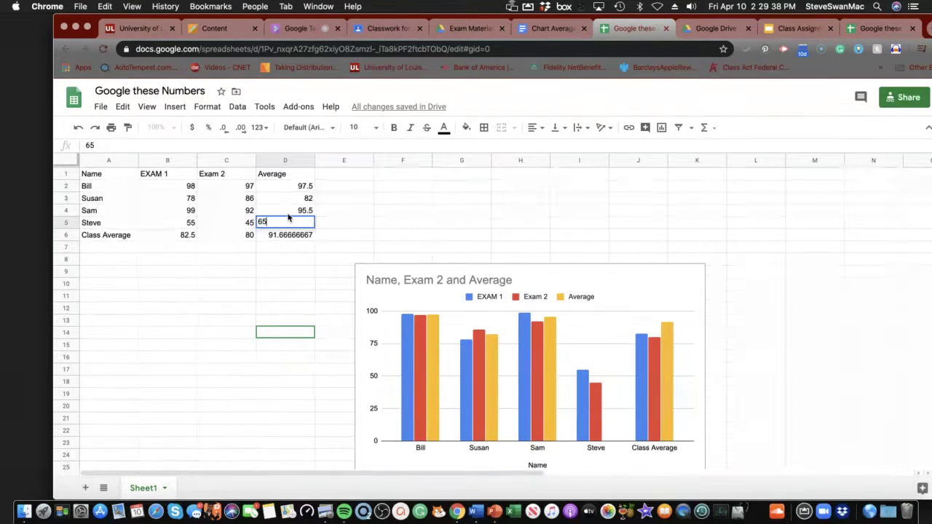
{"action": "key", "text": "Return"}
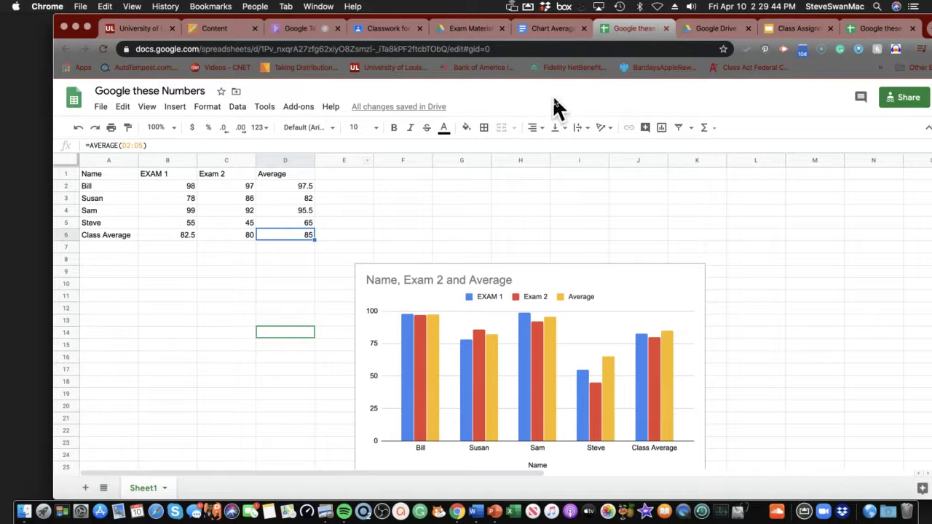
{"action": "left_click", "coordinate": [792, 29]}
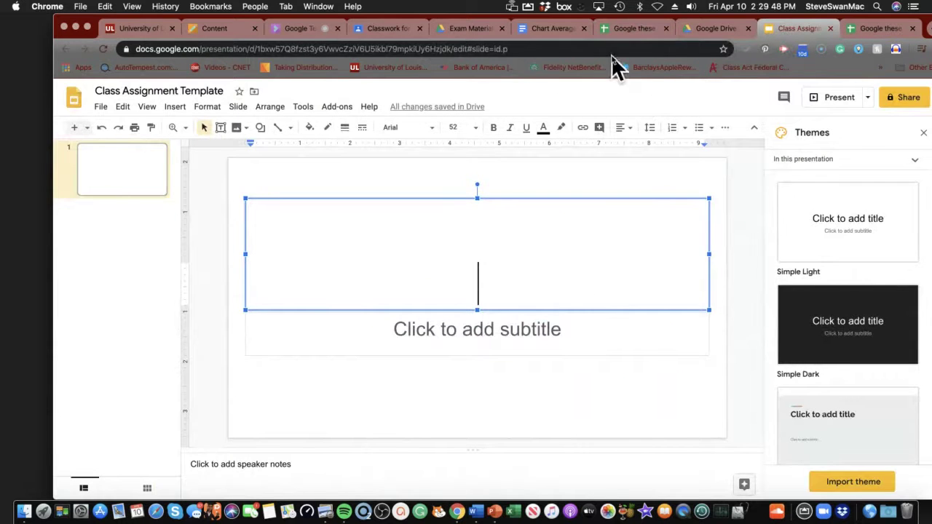
Return to the Google these Numbers spreadsheet, then switch to the Chart Averages document
{"action": "left_click", "coordinate": [858, 29]}
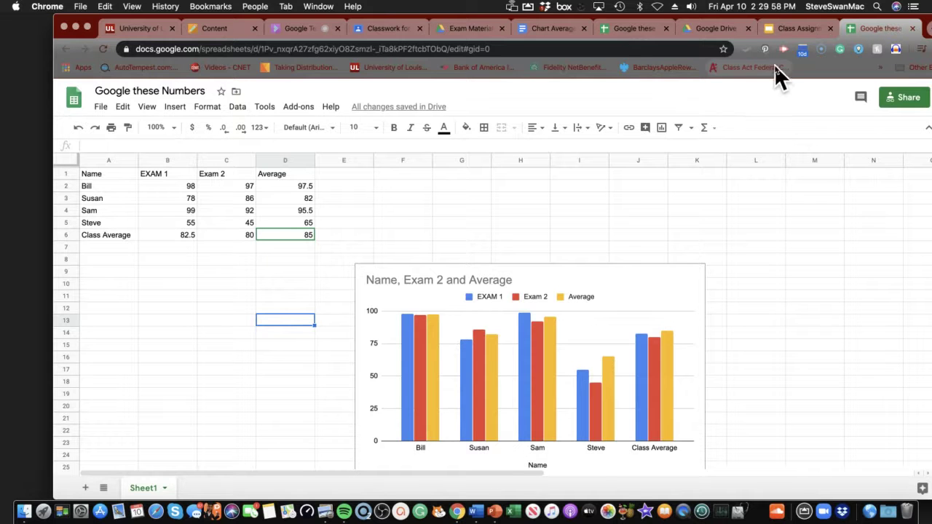
{"action": "left_click", "coordinate": [548, 33]}
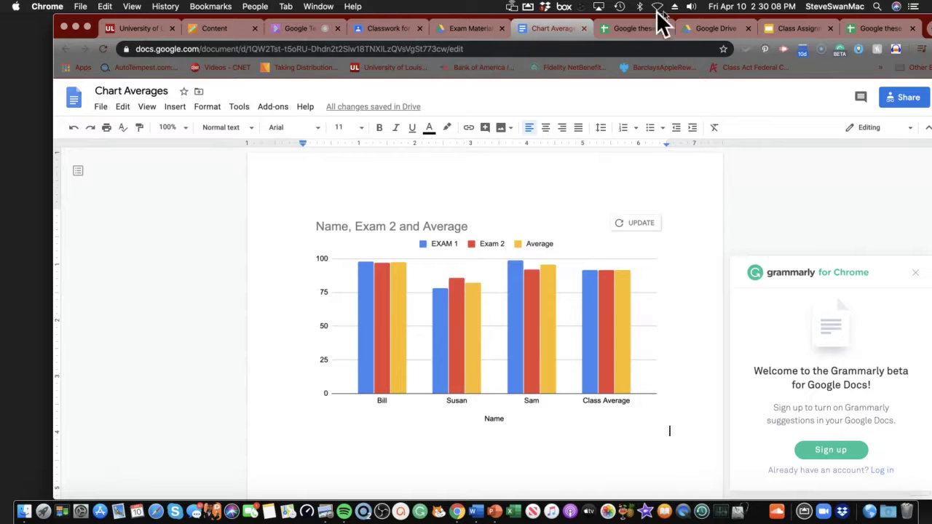
Share Chart Averages with the parent's e-mail address as Can view and send the invitation
{"action": "left_click", "coordinate": [909, 99]}
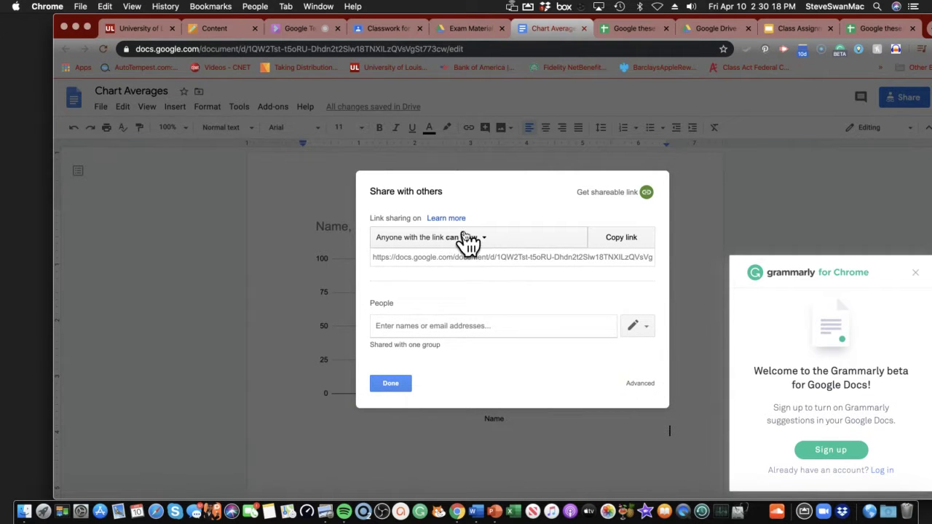
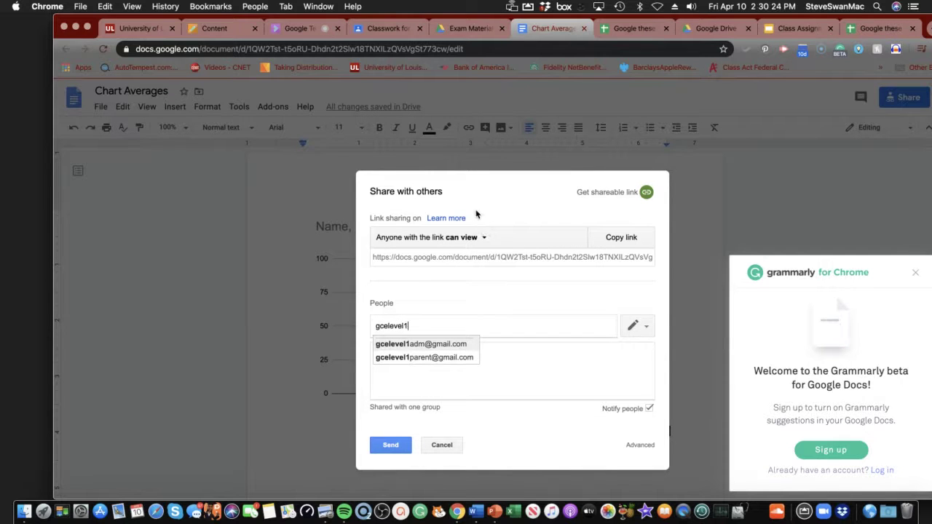
{"action": "left_click", "coordinate": [391, 357]}
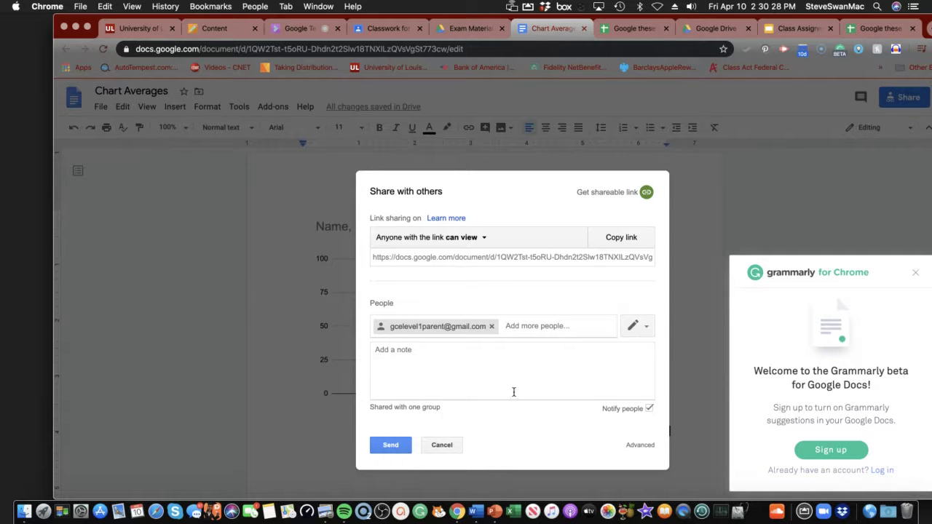
{"action": "left_click", "coordinate": [646, 327]}
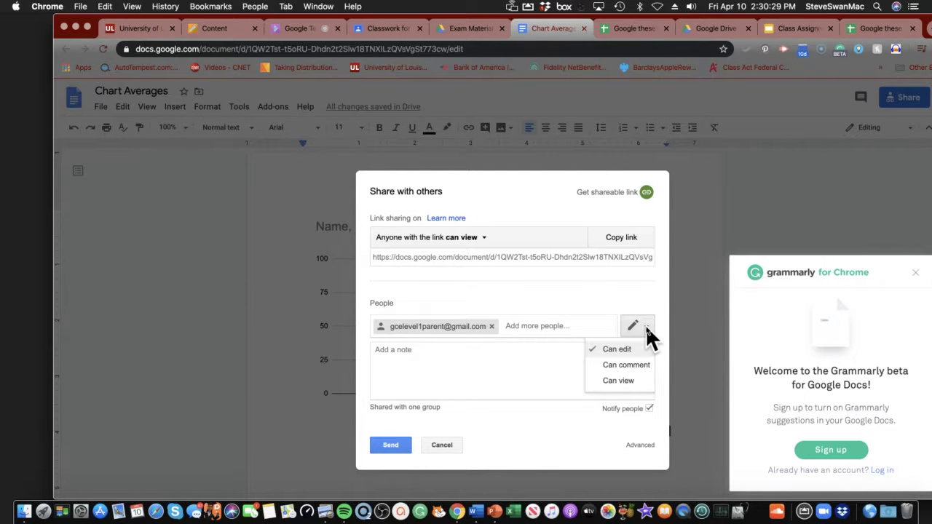
{"action": "left_click", "coordinate": [617, 380]}
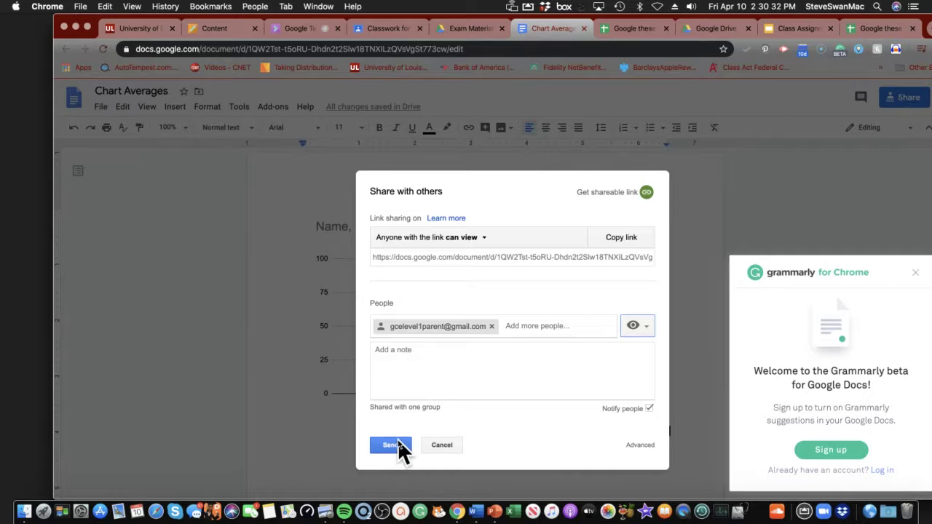
{"action": "left_click", "coordinate": [389, 445]}
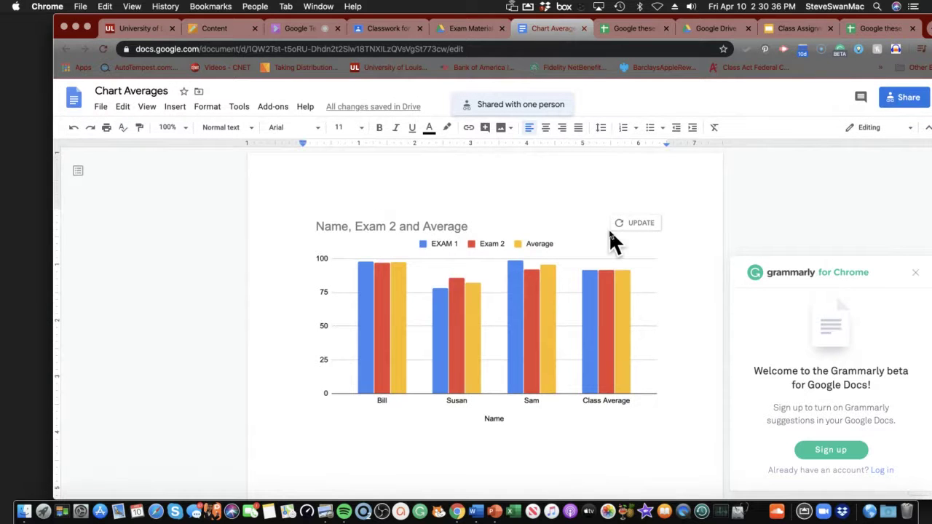
Return to Google these Numbers, check B6's EXAM 1 class average, and dismiss the Insert menu
{"action": "left_click", "coordinate": [616, 31]}
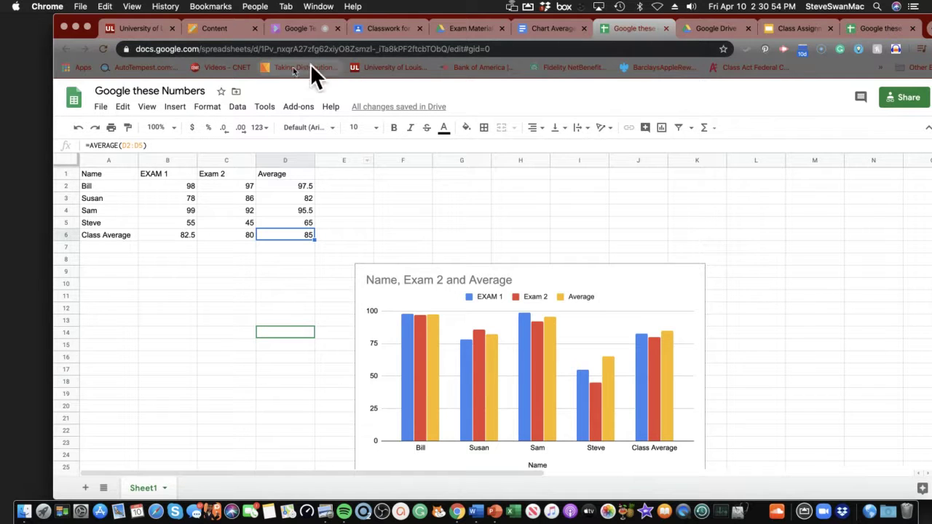
{"action": "left_click", "coordinate": [189, 234]}
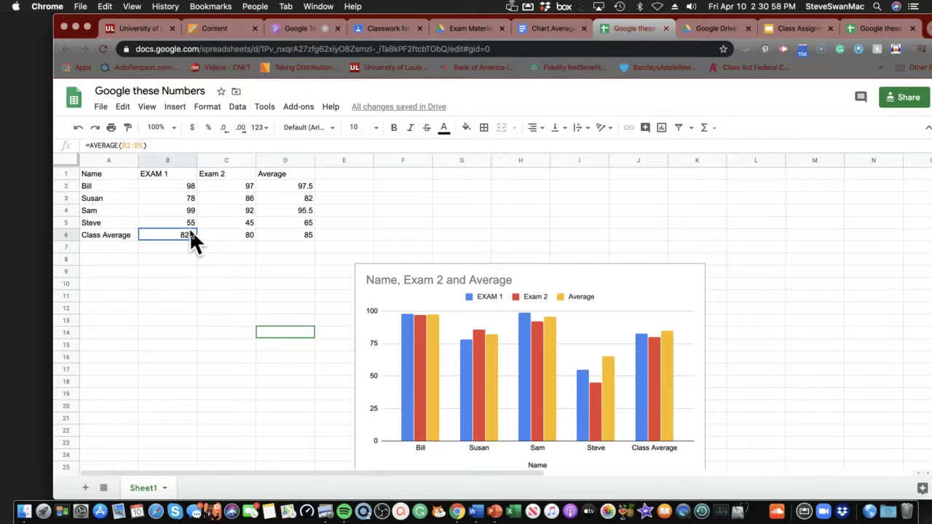
{"action": "left_click", "coordinate": [175, 109]}
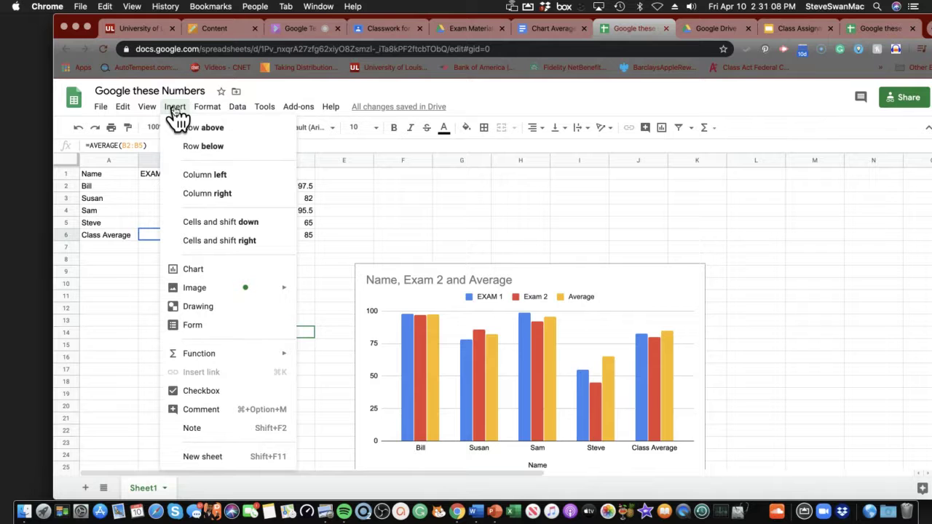
{"action": "left_click", "coordinate": [110, 283]}
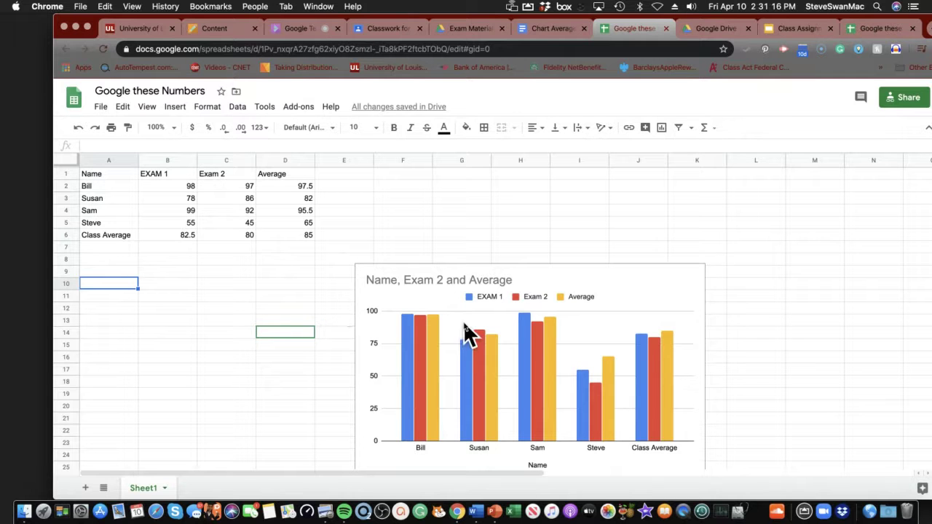
Switch to the Blackboard content page and scroll past the practice tasks to the Sheets quiz questions
{"action": "left_click", "coordinate": [211, 31]}
{"action": "scroll", "coordinate": [270, 252], "scroll_direction": "down", "scroll_amount": 3}
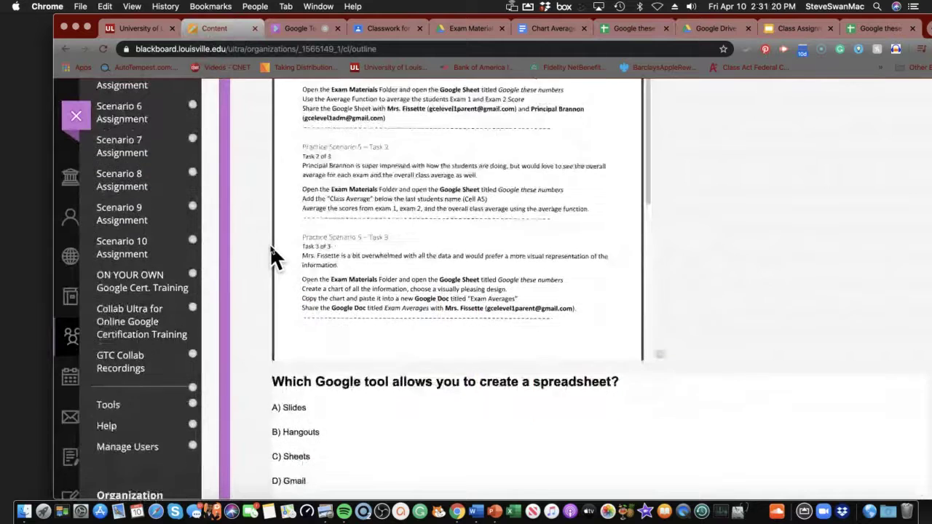
{"action": "scroll", "coordinate": [271, 251], "scroll_direction": "down", "scroll_amount": 3}
{"action": "scroll", "coordinate": [271, 251], "scroll_direction": "down", "scroll_amount": 1}
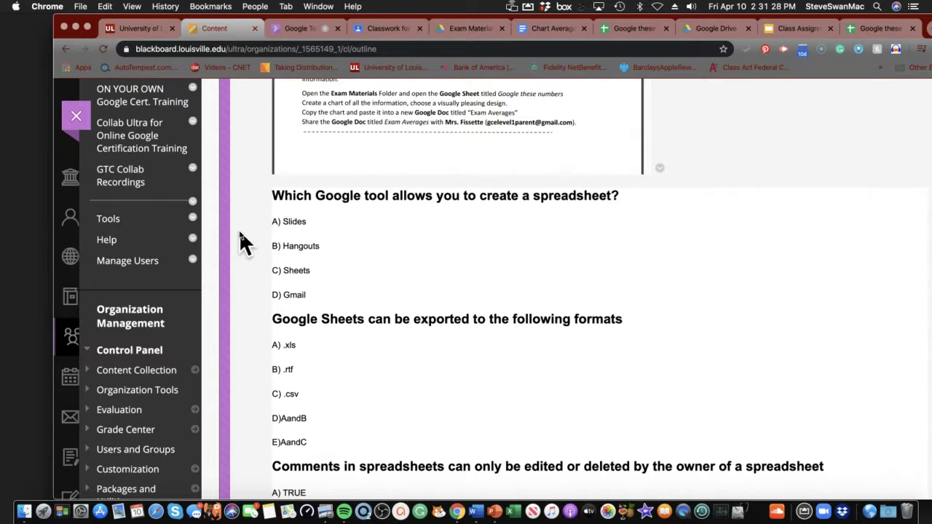
{"action": "scroll", "coordinate": [243, 241], "scroll_direction": "down", "scroll_amount": 1}
{"action": "scroll", "coordinate": [241, 233], "scroll_direction": "down", "scroll_amount": 5}
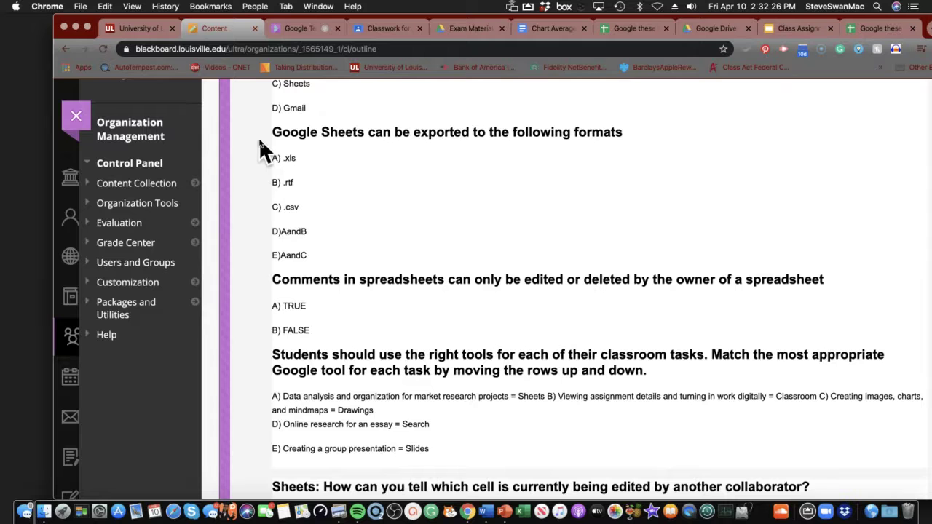
{"action": "scroll", "coordinate": [256, 171], "scroll_direction": "down", "scroll_amount": 1}
{"action": "scroll", "coordinate": [255, 166], "scroll_direction": "down", "scroll_amount": 3}
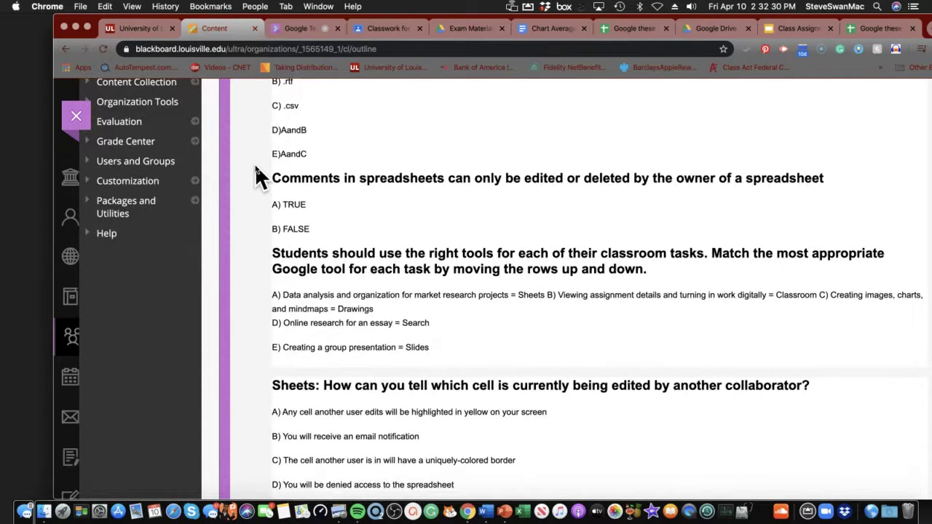
{"action": "scroll", "coordinate": [251, 169], "scroll_direction": "down", "scroll_amount": 1}
{"action": "scroll", "coordinate": [251, 171], "scroll_direction": "down", "scroll_amount": 5}
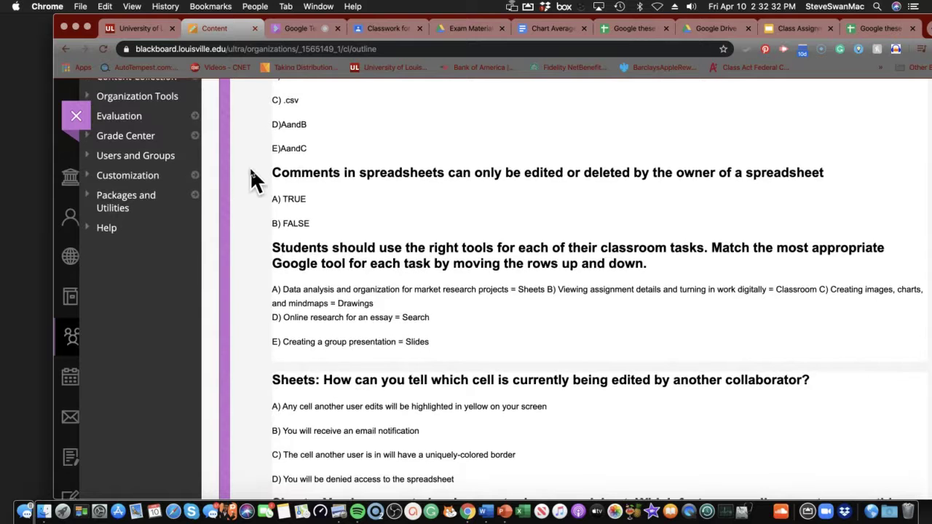
{"action": "scroll", "coordinate": [250, 166], "scroll_direction": "up", "scroll_amount": 1}
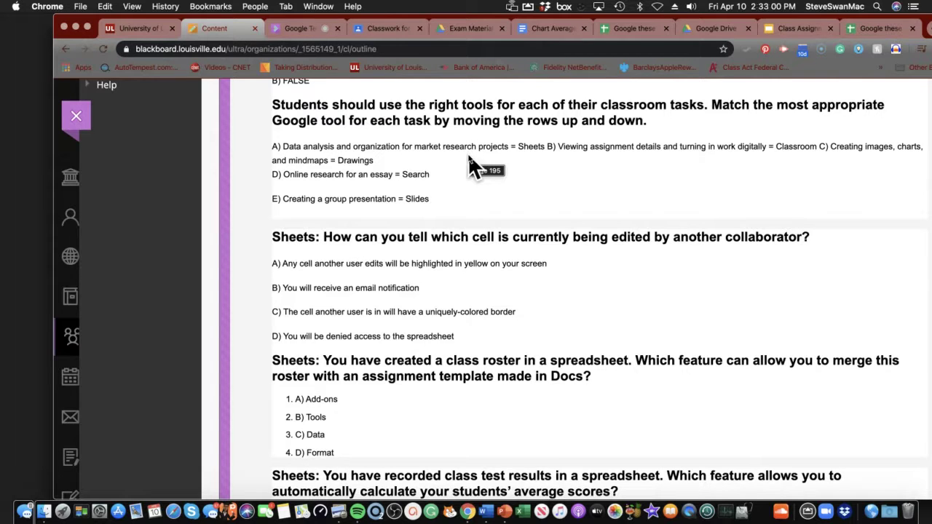
{"action": "scroll", "coordinate": [463, 180], "scroll_direction": "down", "scroll_amount": 3}
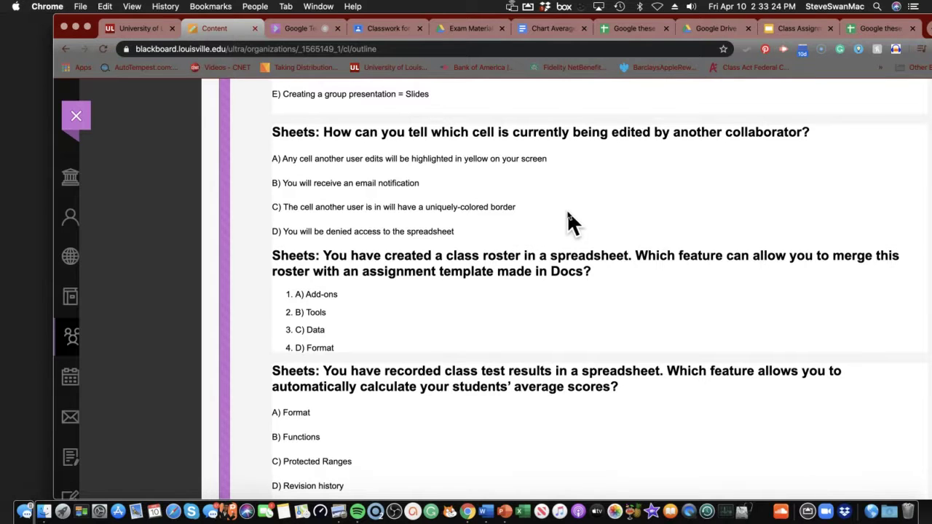
{"action": "scroll", "coordinate": [569, 214], "scroll_direction": "down", "scroll_amount": 3}
{"action": "scroll", "coordinate": [569, 213], "scroll_direction": "down", "scroll_amount": 2}
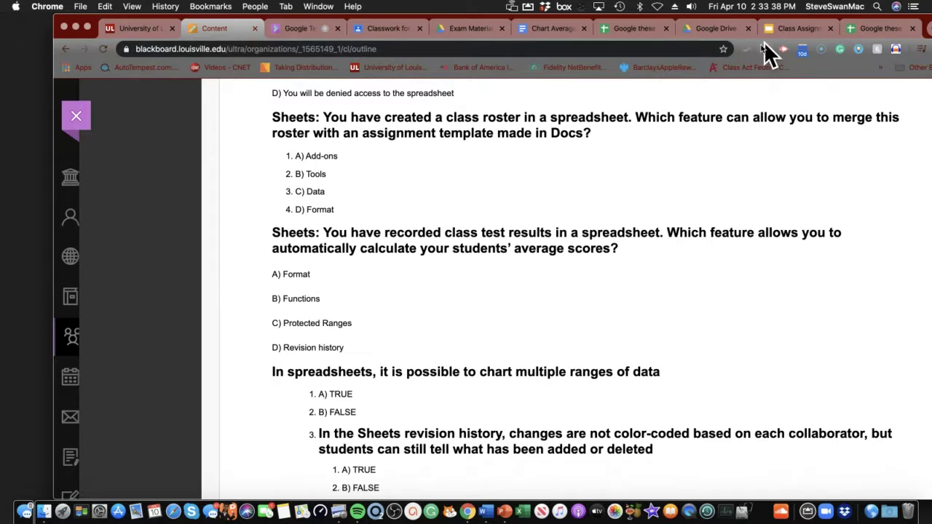
Launch the Doctopus add-on in roster-distribution mode, then switch to the Blackboard quiz page
{"action": "left_click", "coordinate": [858, 29]}
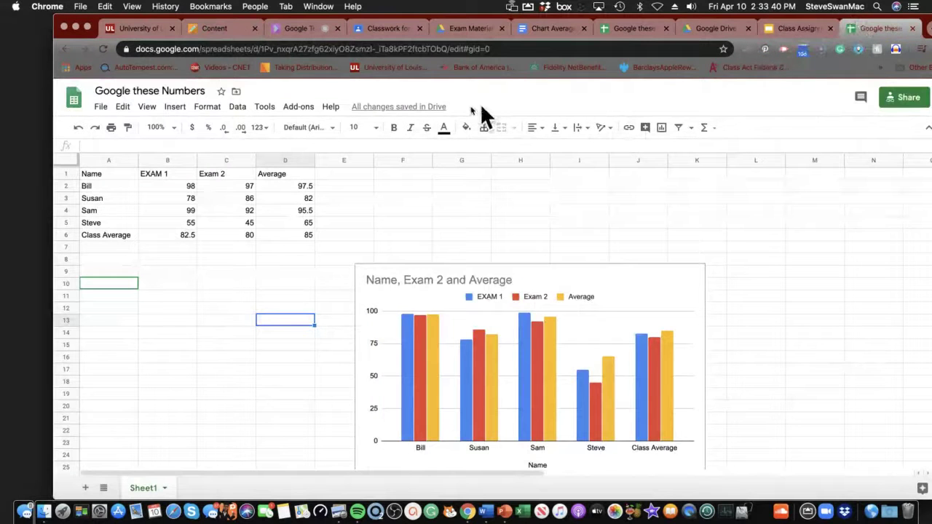
{"action": "left_click", "coordinate": [300, 111]}
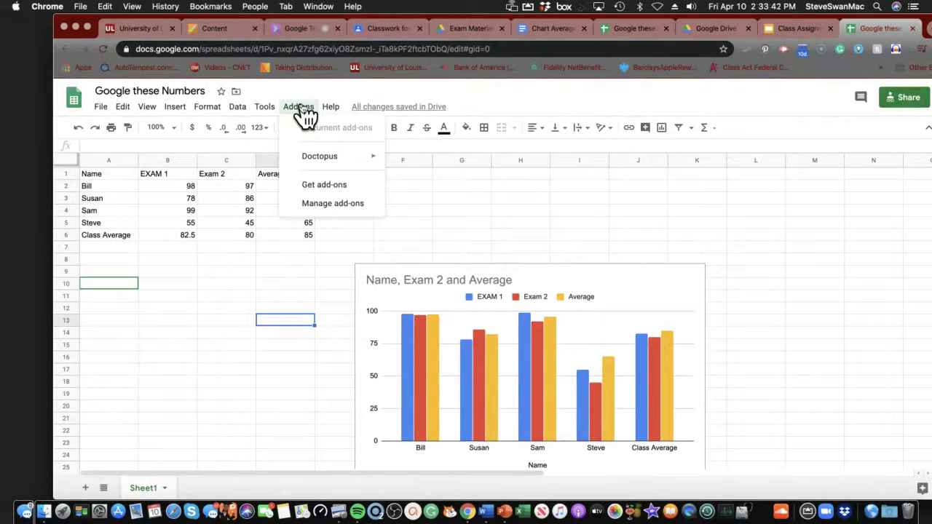
{"action": "mouse_move", "coordinate": [321, 162]}
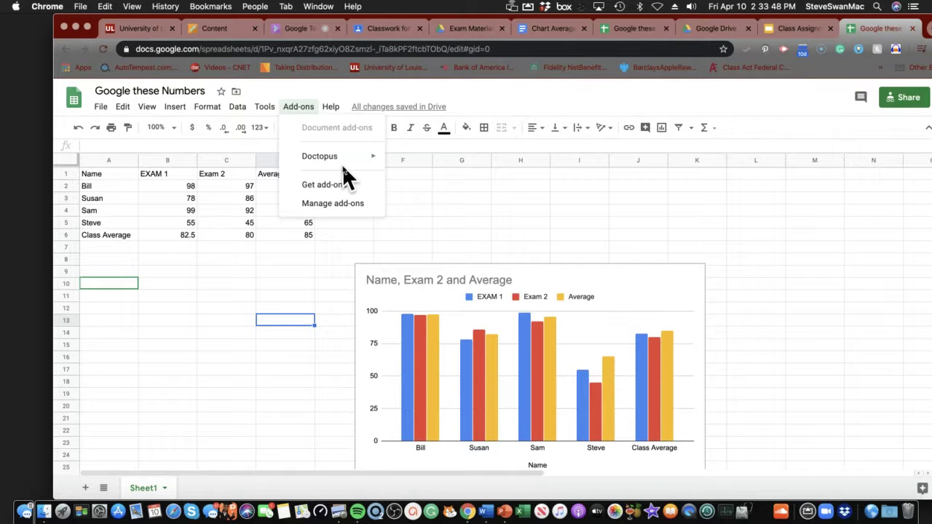
{"action": "left_click", "coordinate": [407, 162]}
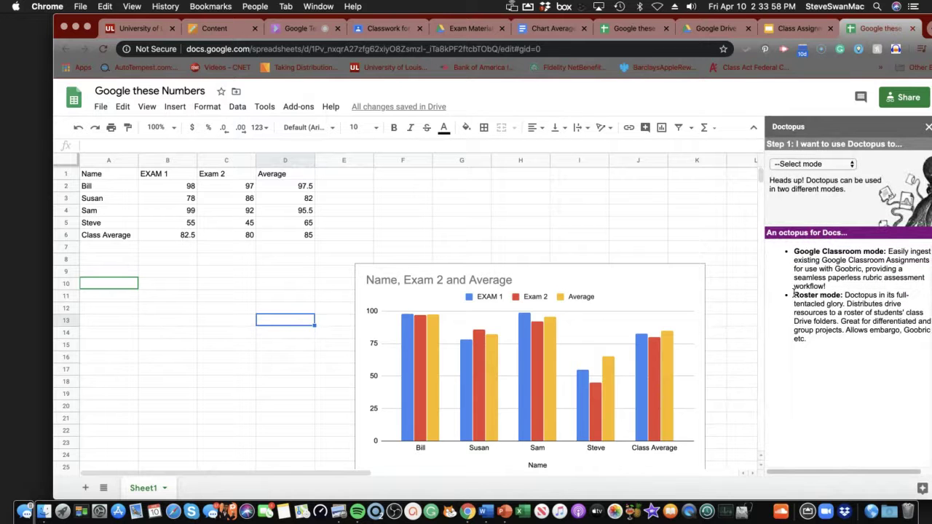
{"action": "left_click", "coordinate": [792, 163]}
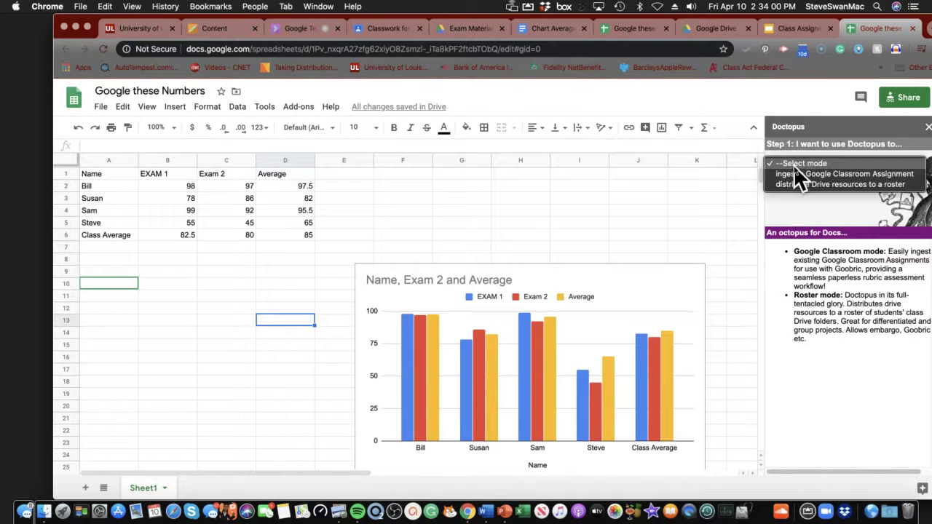
{"action": "left_click", "coordinate": [773, 184]}
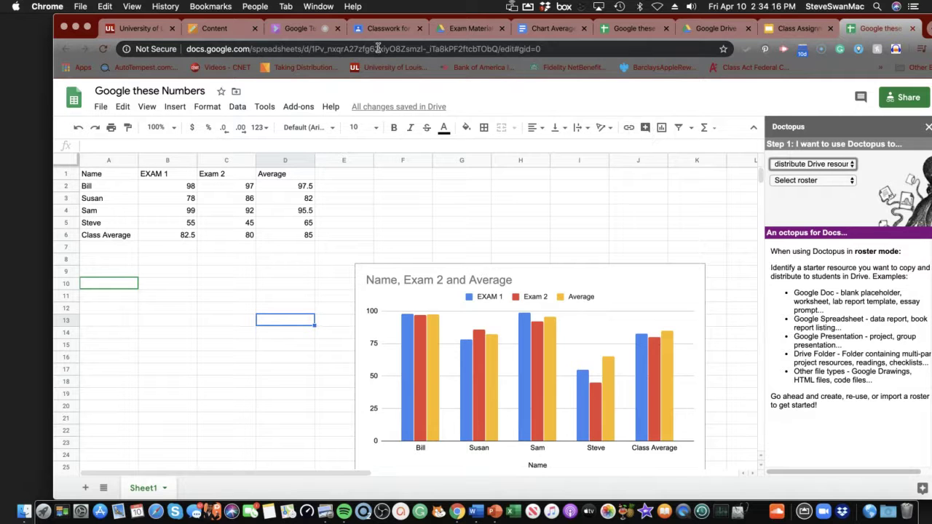
{"action": "left_click", "coordinate": [230, 29]}
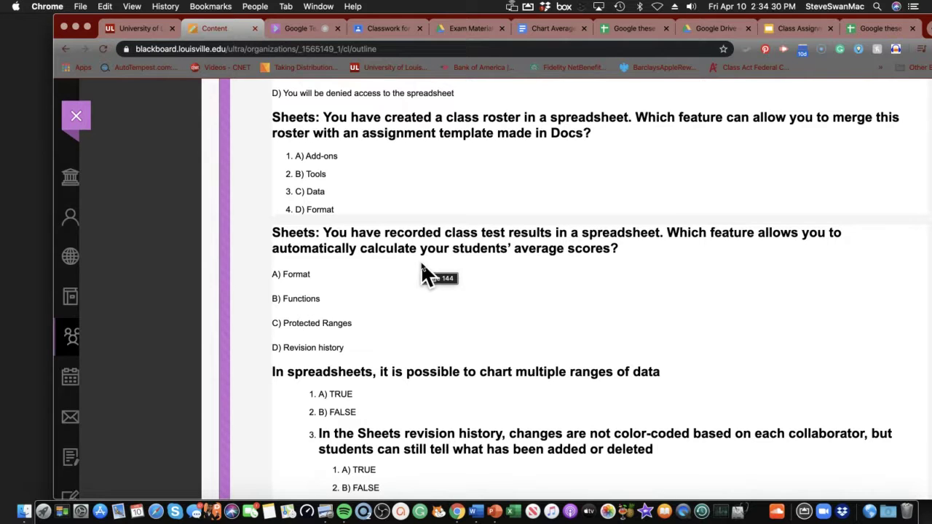
Scroll down the quiz to the below-80 highlighting question and the Quizlet flashcards link
{"action": "scroll", "coordinate": [420, 262], "scroll_direction": "down", "scroll_amount": 5}
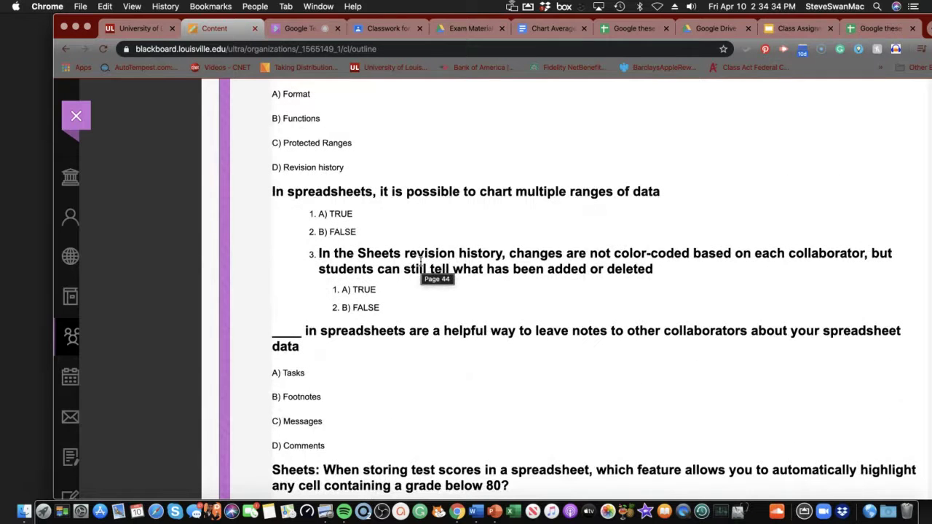
{"action": "scroll", "coordinate": [425, 260], "scroll_direction": "down", "scroll_amount": 1}
{"action": "scroll", "coordinate": [425, 260], "scroll_direction": "down", "scroll_amount": 2}
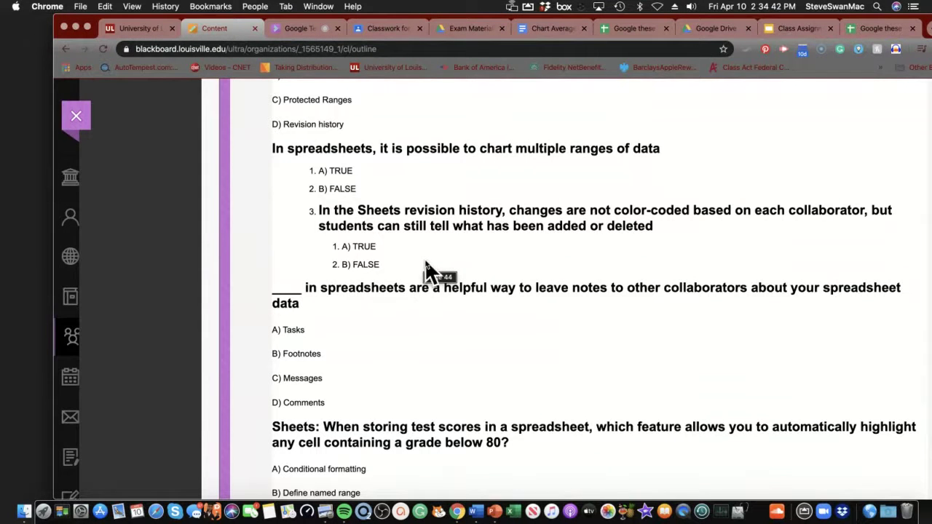
{"action": "scroll", "coordinate": [428, 271], "scroll_direction": "down", "scroll_amount": 4}
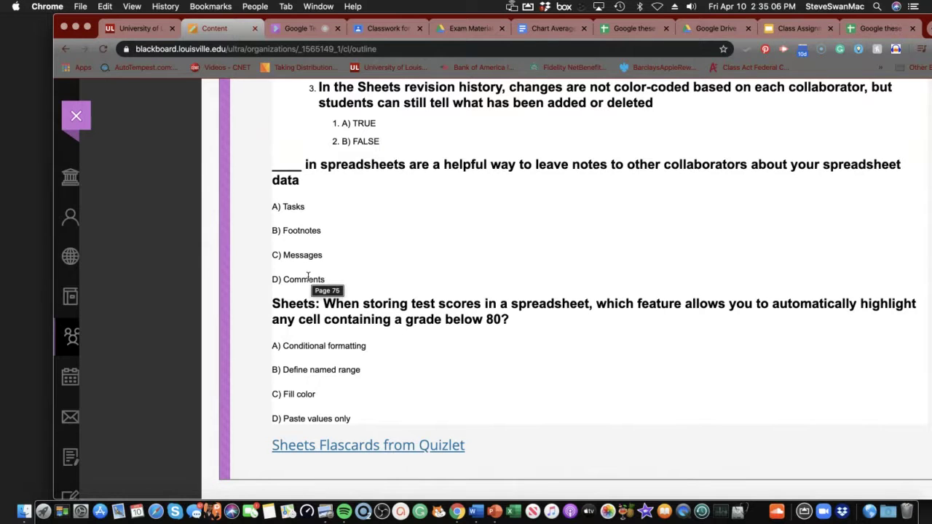
Back in the spreadsheet, select Sam's average in D4 and start a comment, then cancel it
{"action": "left_click", "coordinate": [892, 29]}
{"action": "left_click", "coordinate": [312, 210]}
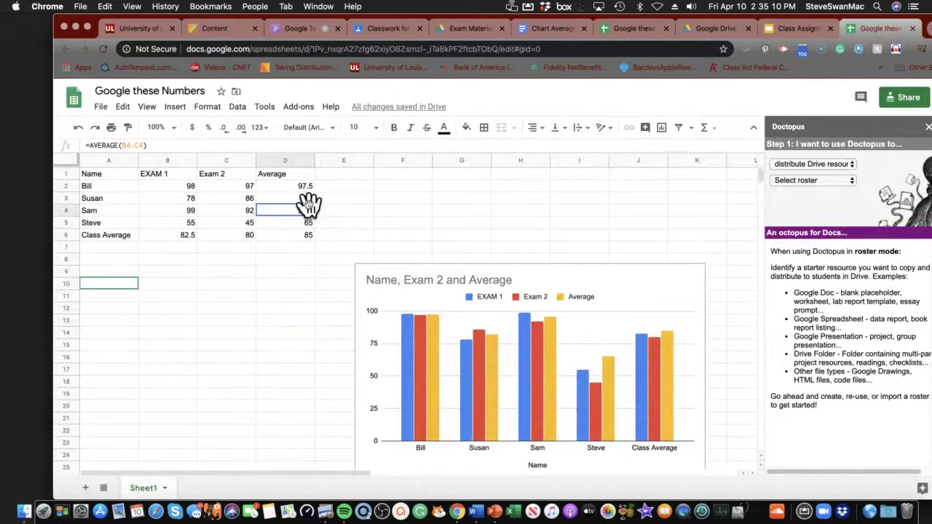
{"action": "right_click", "coordinate": [288, 217]}
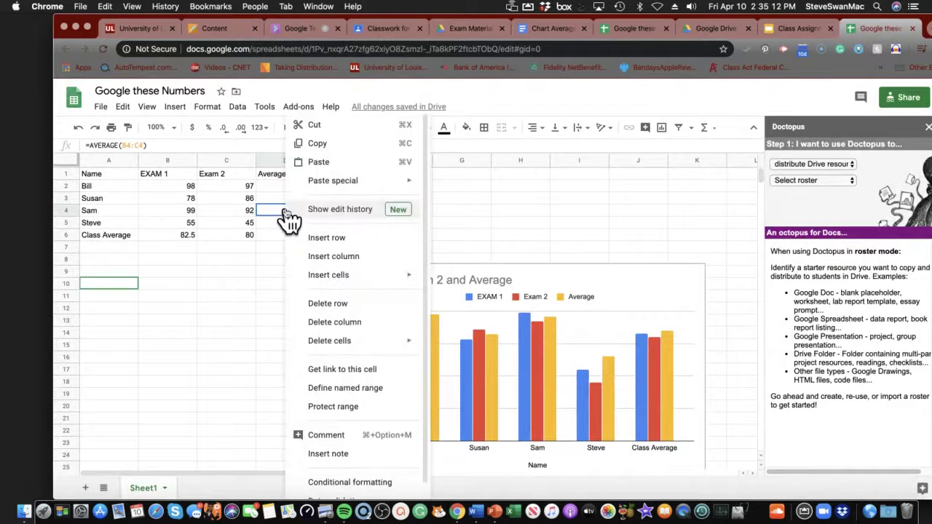
{"action": "scroll", "coordinate": [275, 335], "scroll_direction": "down", "scroll_amount": 2}
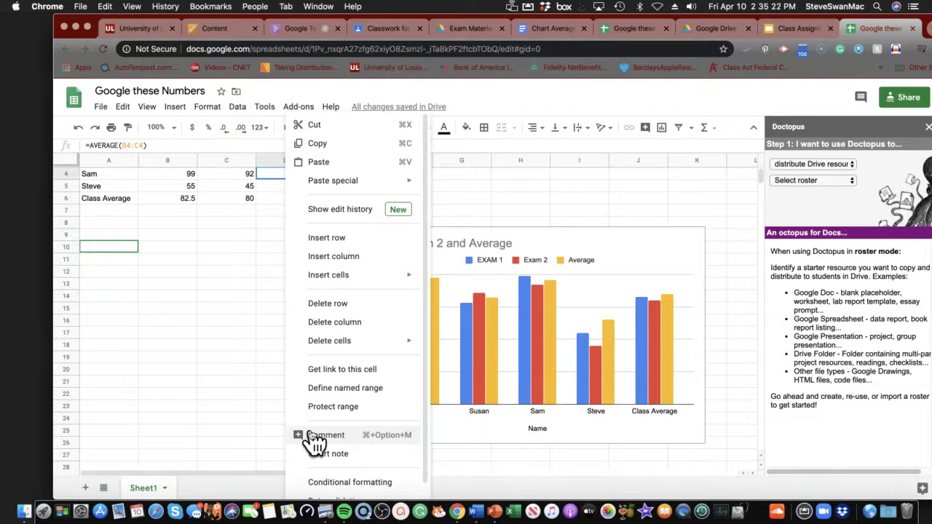
{"action": "left_click", "coordinate": [313, 435]}
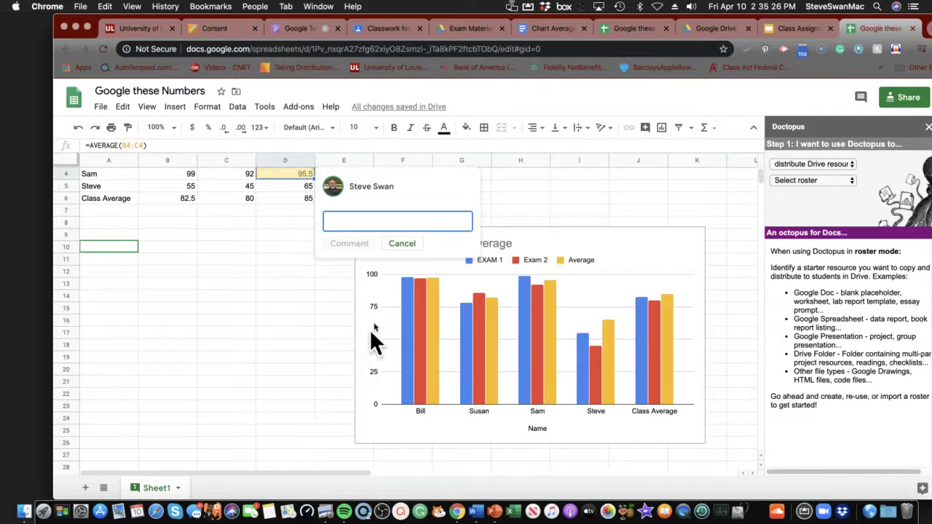
{"action": "left_click", "coordinate": [401, 245]}
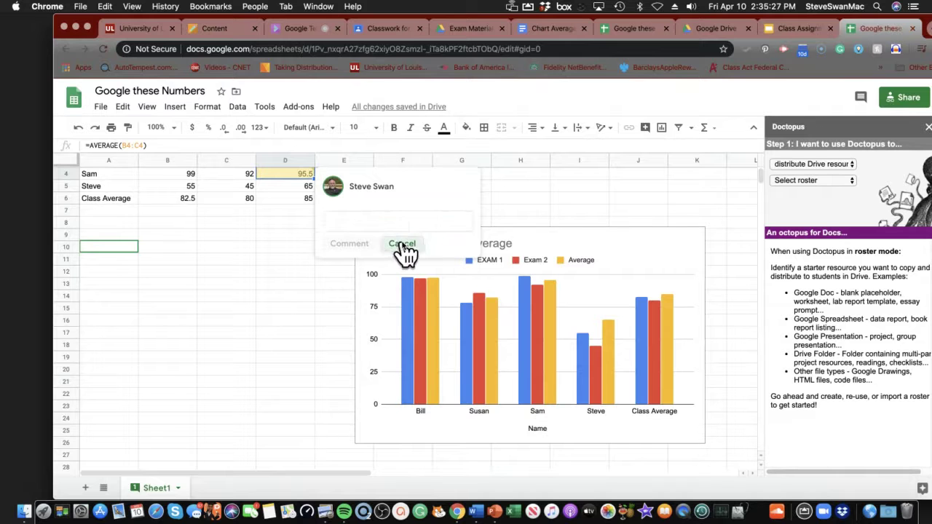
Insert a note on D4 reading 'Are the scores'
{"action": "right_click", "coordinate": [288, 172]}
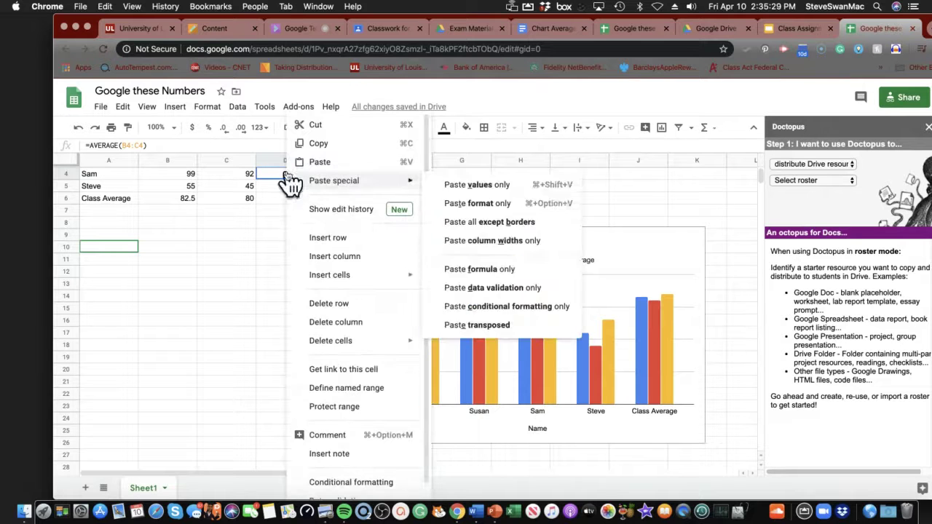
{"action": "left_click", "coordinate": [327, 451]}
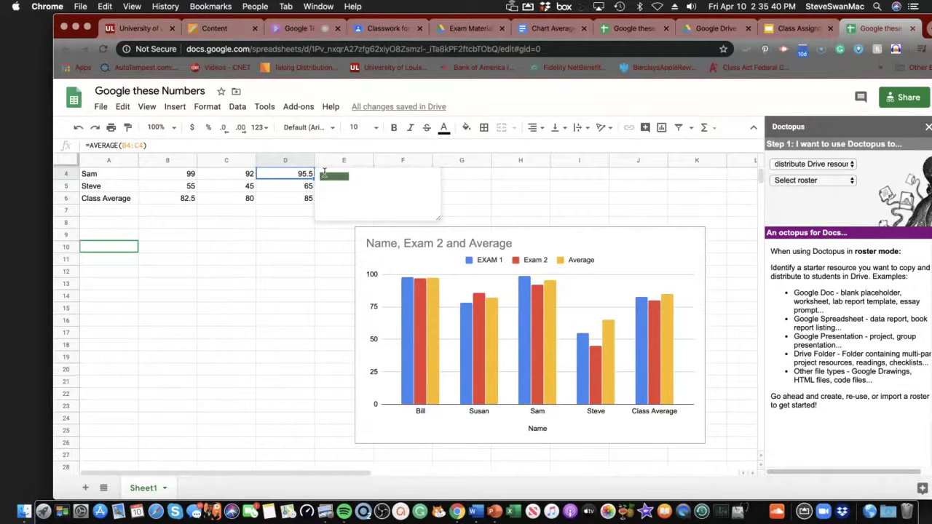
{"action": "key", "text": "BackSpace"}
{"action": "type", "text": "Ave"}
{"action": "type", "text": " the sco"}
{"action": "type", "text": "res con"}
{"action": "type", "text": "rect"}
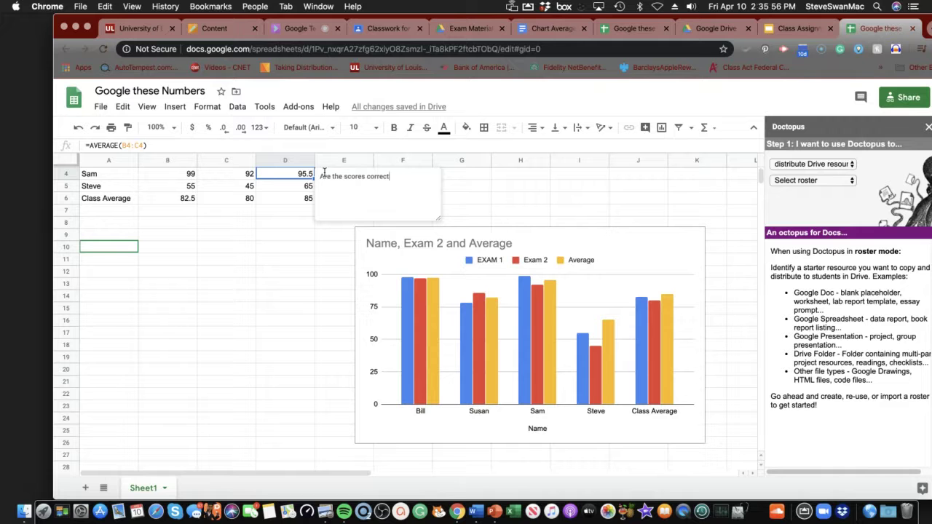
{"action": "key", "text": "BackSpace"}
{"action": "key", "text": "BackSpace"}
{"action": "key", "text": "BackSpace"}
{"action": "key", "text": "BackSpace"}
{"action": "key", "text": "BackSpace"}
{"action": "key", "text": "BackSpace"}
{"action": "key", "text": "BackSpace"}
{"action": "left_click", "coordinate": [211, 28]}
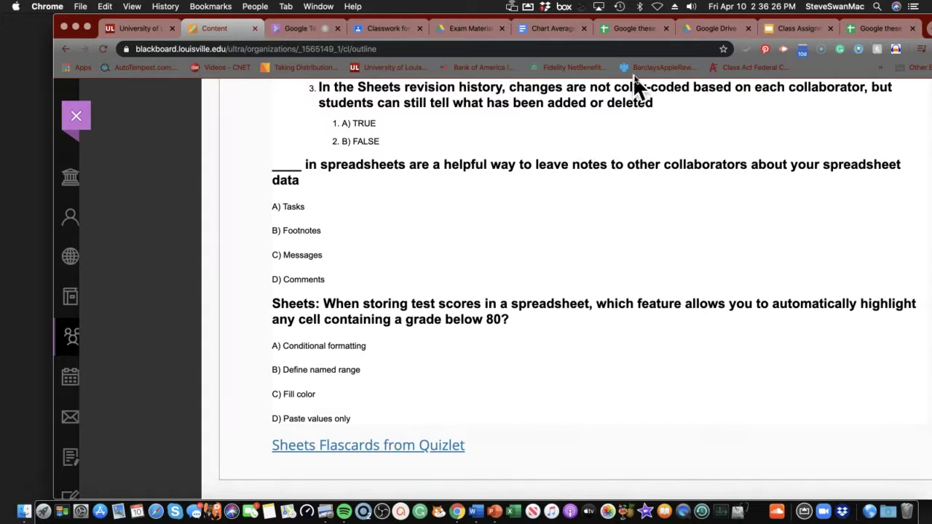
{"action": "left_click", "coordinate": [623, 32]}
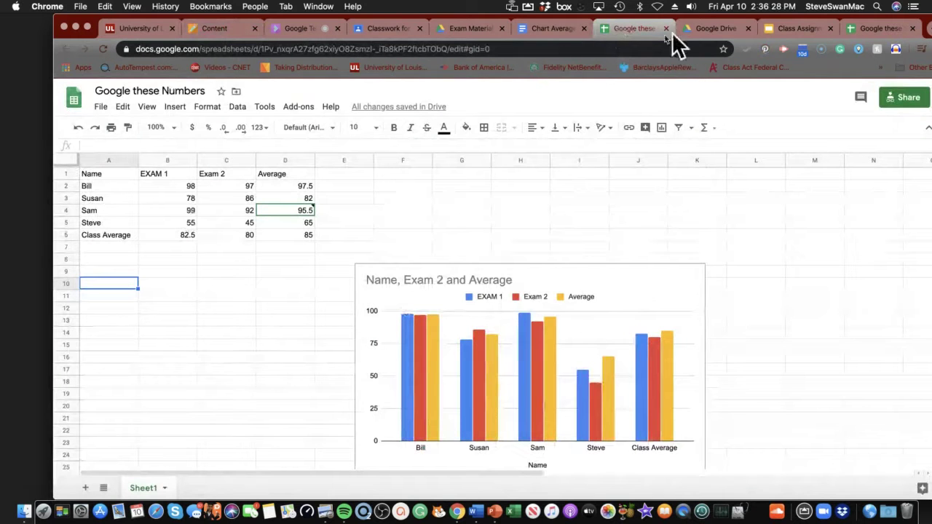
{"action": "left_click", "coordinate": [585, 329]}
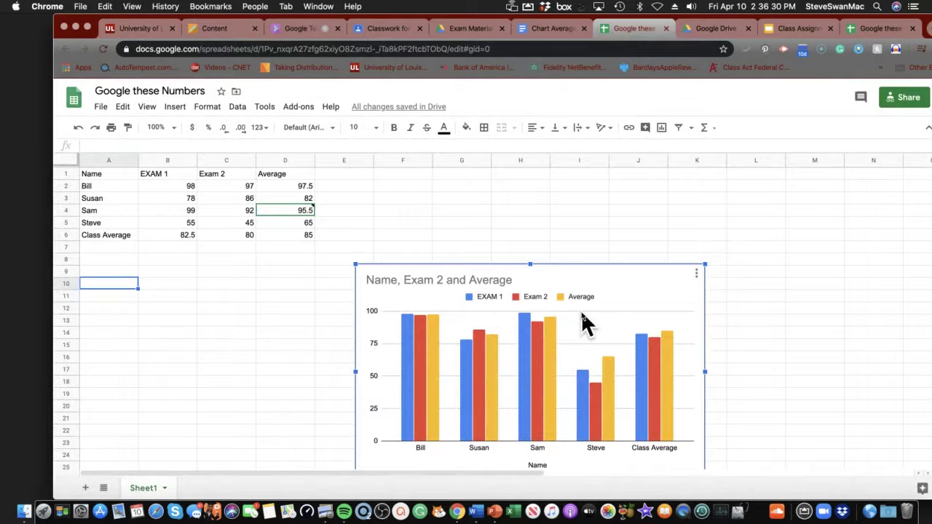
Delete the scores chart and open Format > Conditional formatting
{"action": "key", "text": "Delete"}
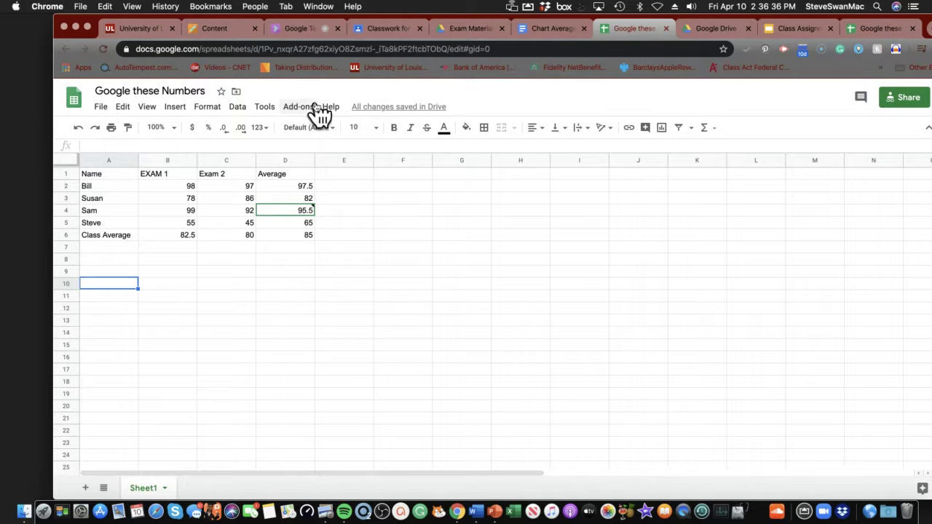
{"action": "left_click", "coordinate": [207, 107]}
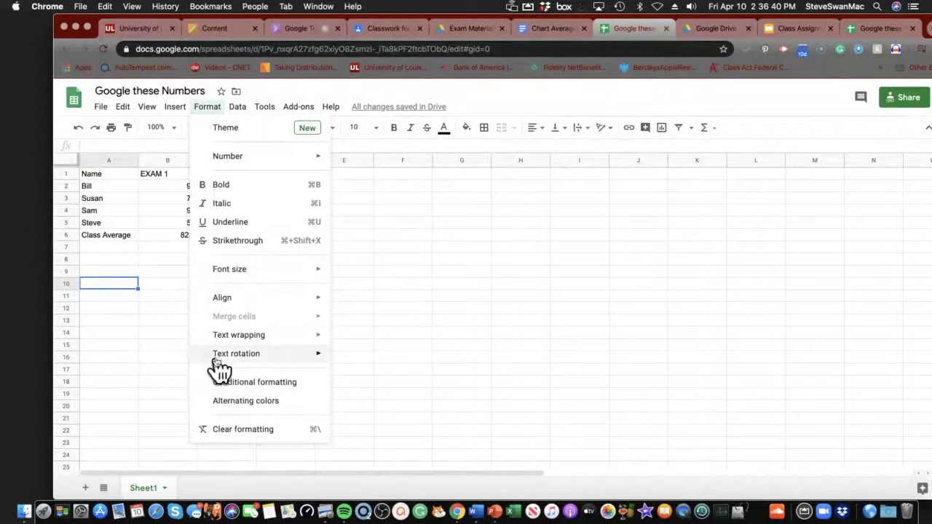
{"action": "left_click", "coordinate": [226, 384]}
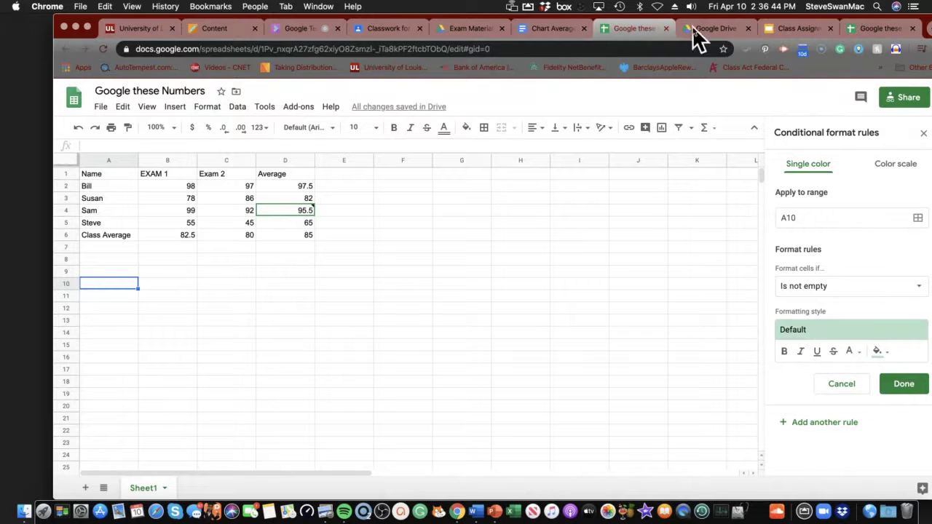
{"action": "left_click_drag", "start_coordinate": [703, 29], "coordinate": [564, 11]}
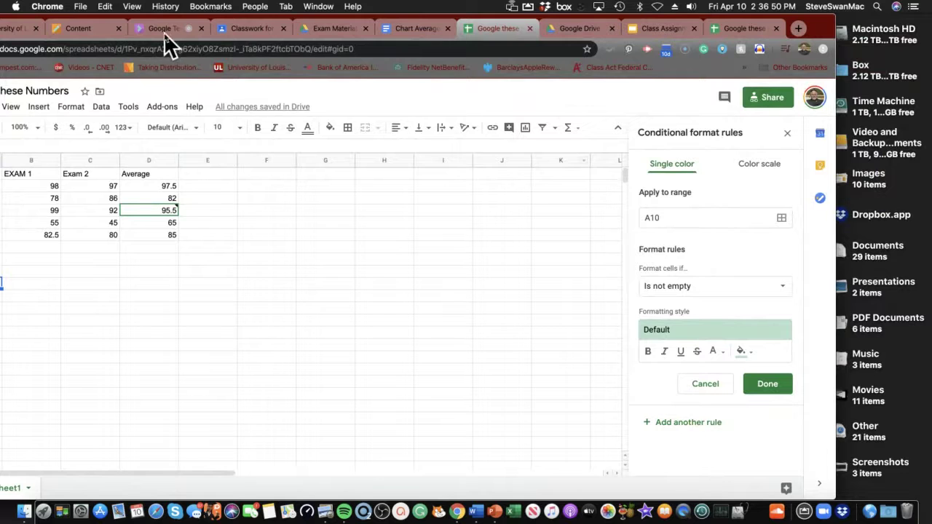
Change the rule's range from A10 to Sam's row A4:D4
{"action": "left_click", "coordinate": [781, 218]}
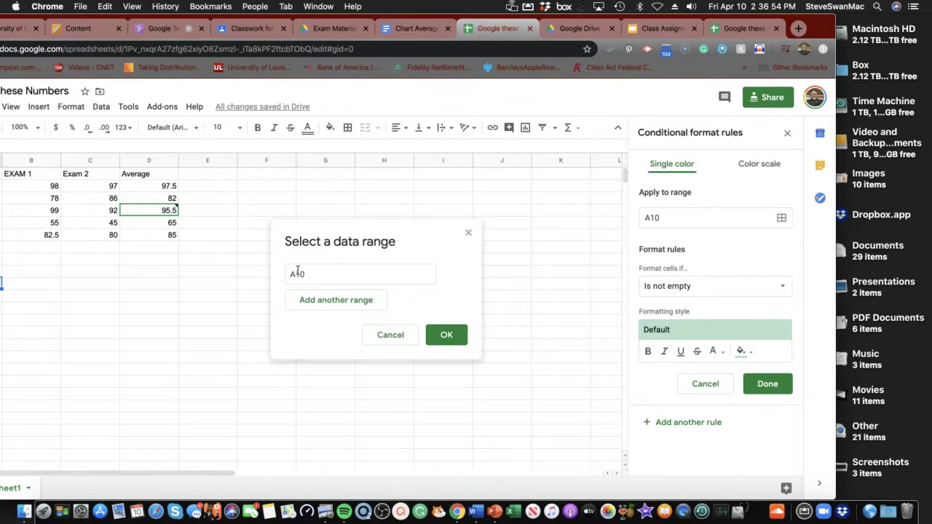
{"action": "left_click", "coordinate": [314, 301]}
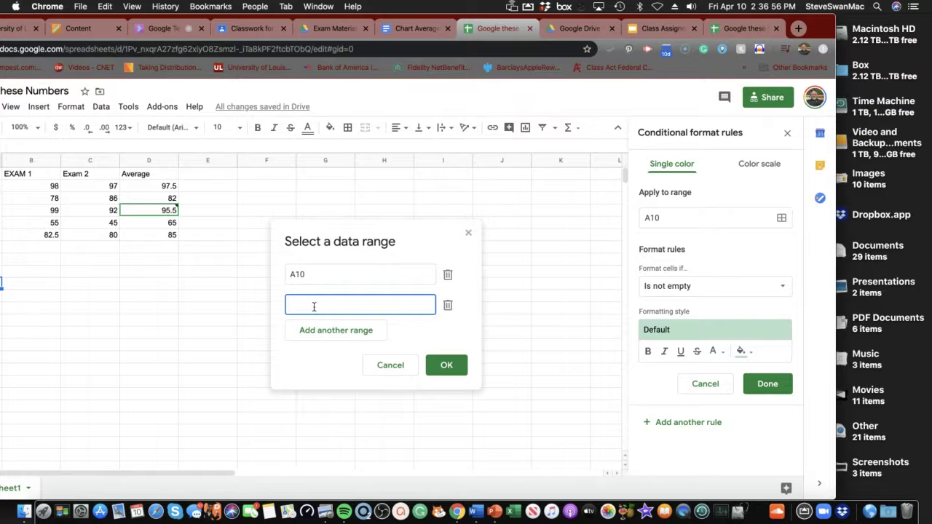
{"action": "left_click", "coordinate": [448, 275]}
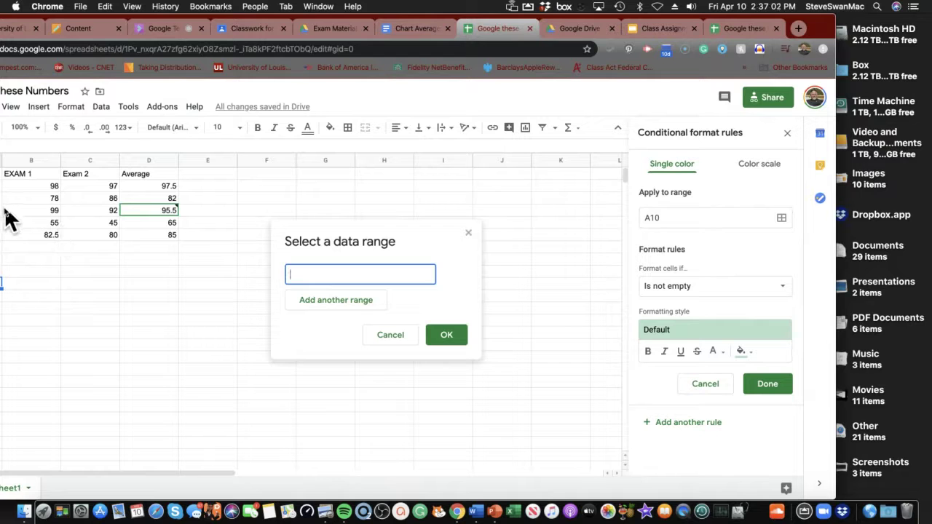
{"action": "left_click_drag", "start_coordinate": [4, 210], "coordinate": [148, 212]}
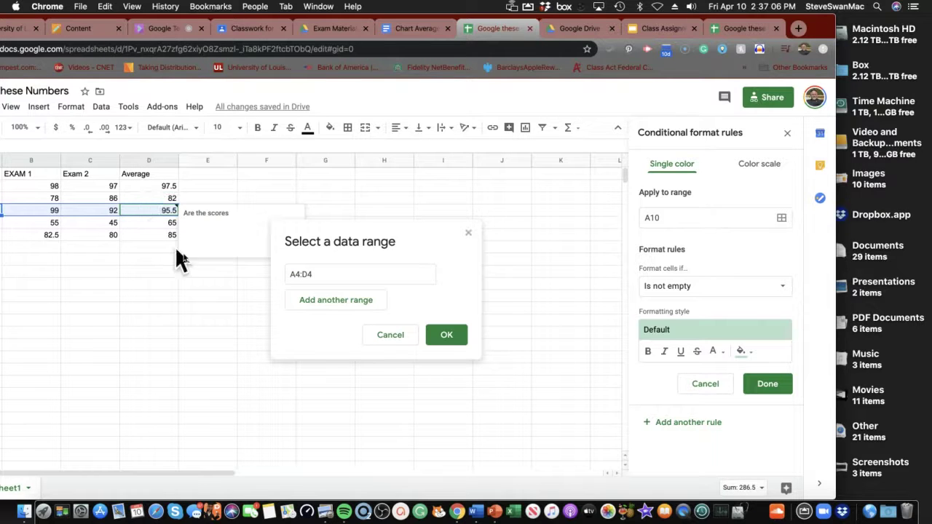
{"action": "left_click", "coordinate": [443, 338]}
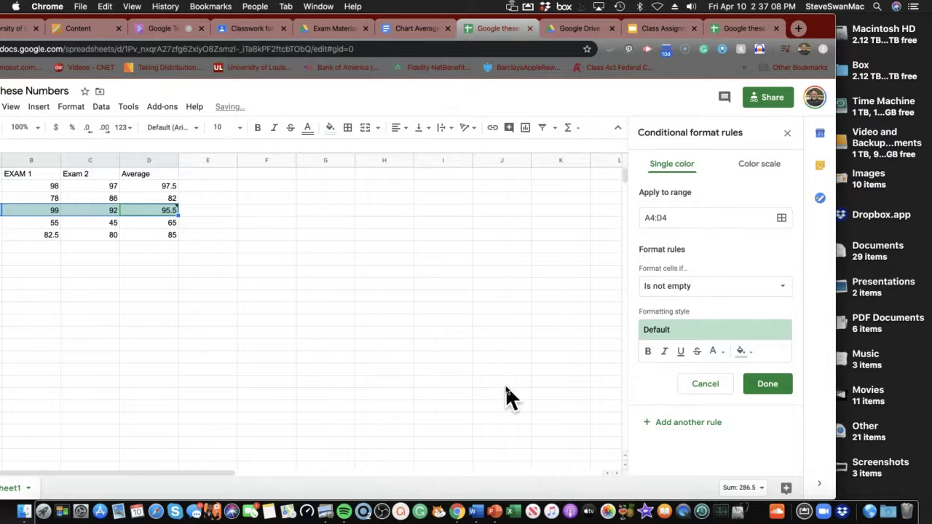
Set the rule's condition to Greater than, then glance at Blackboard and return to the sheet
{"action": "left_click", "coordinate": [673, 291]}
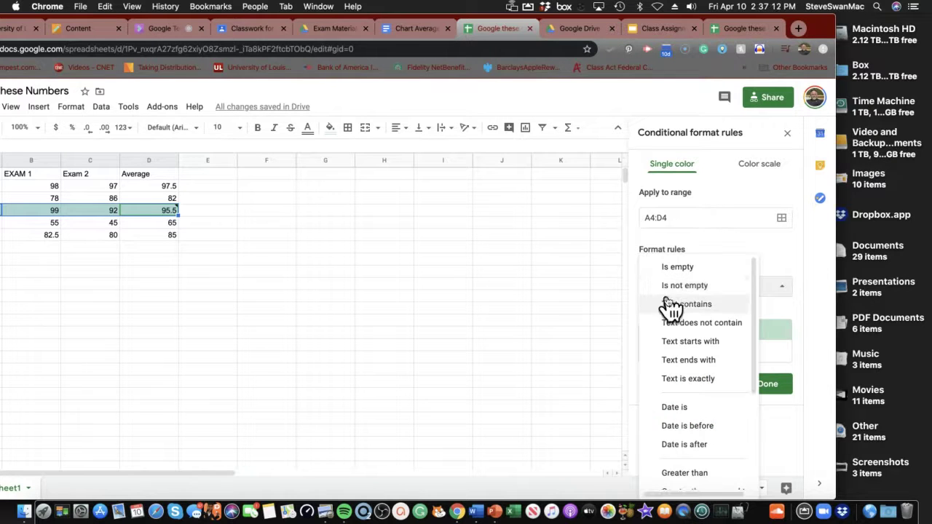
{"action": "scroll", "coordinate": [671, 351], "scroll_direction": "down", "scroll_amount": 3}
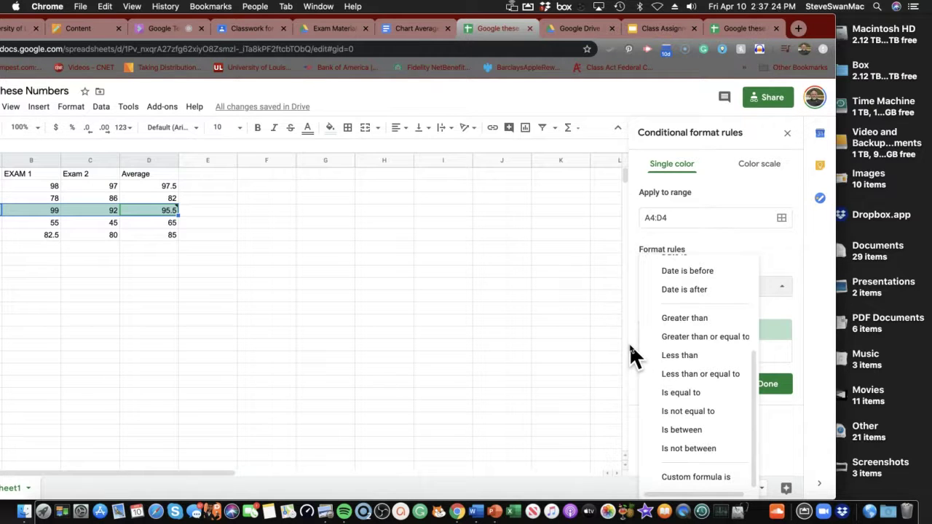
{"action": "left_click", "coordinate": [684, 318]}
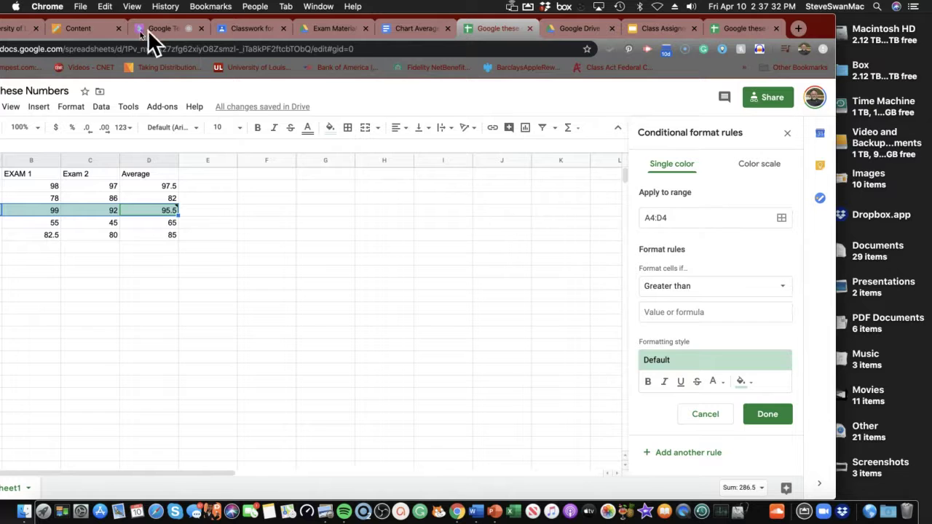
{"action": "left_click", "coordinate": [102, 29]}
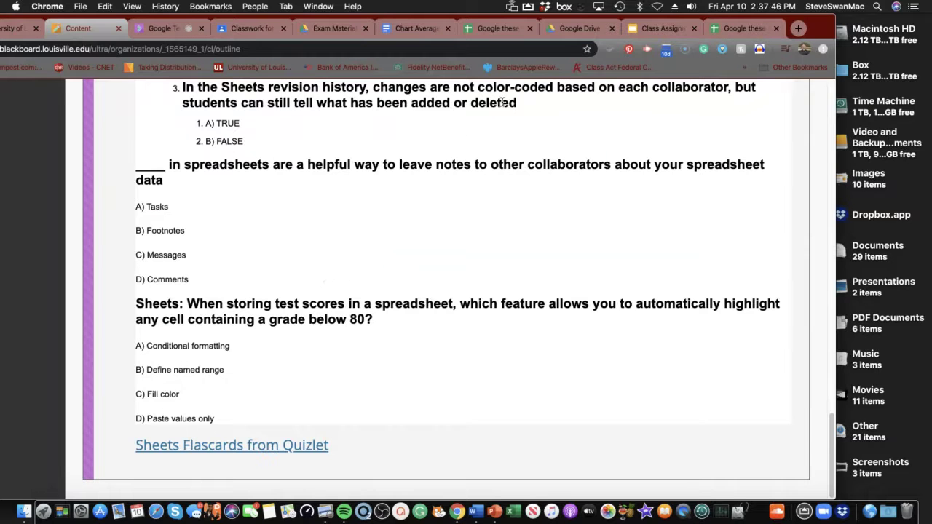
{"action": "left_click", "coordinate": [710, 29]}
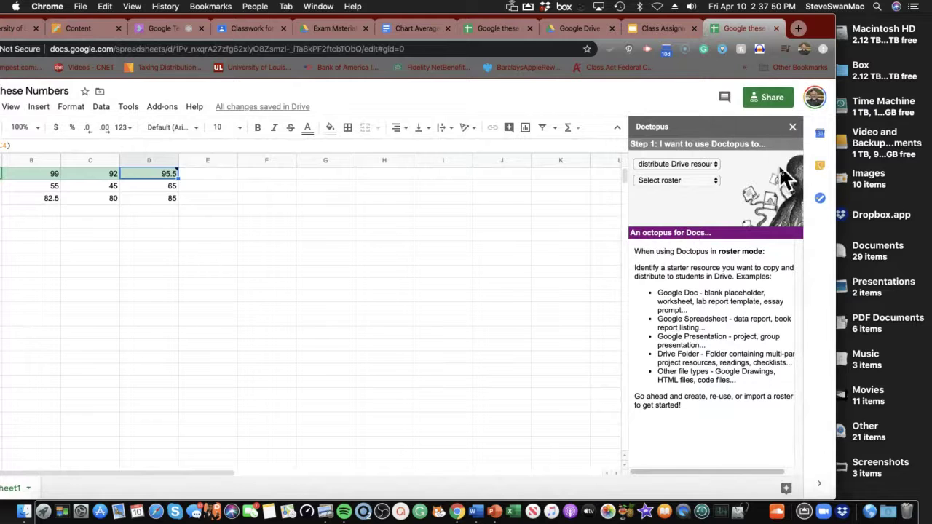
Close Doctopus and open the existing not-empty rule under Conditional formatting
{"action": "left_click", "coordinate": [793, 128]}
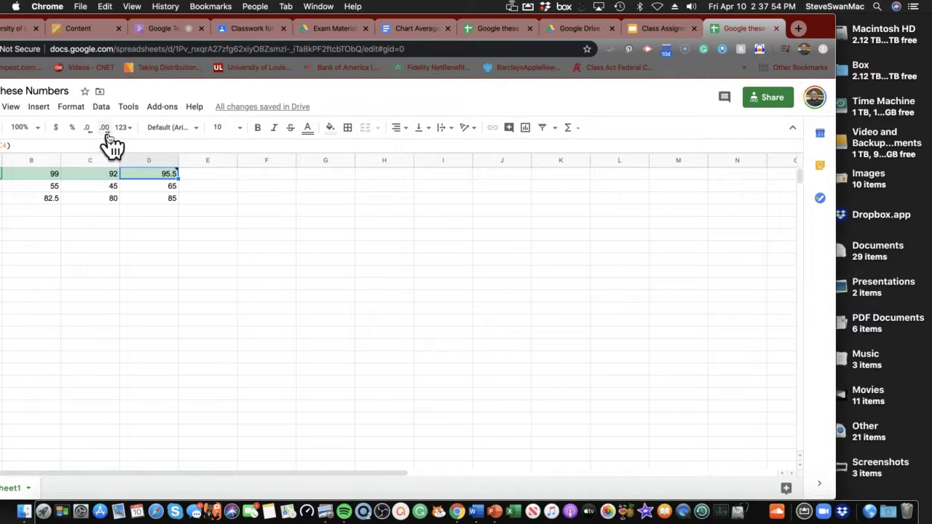
{"action": "left_click", "coordinate": [73, 109]}
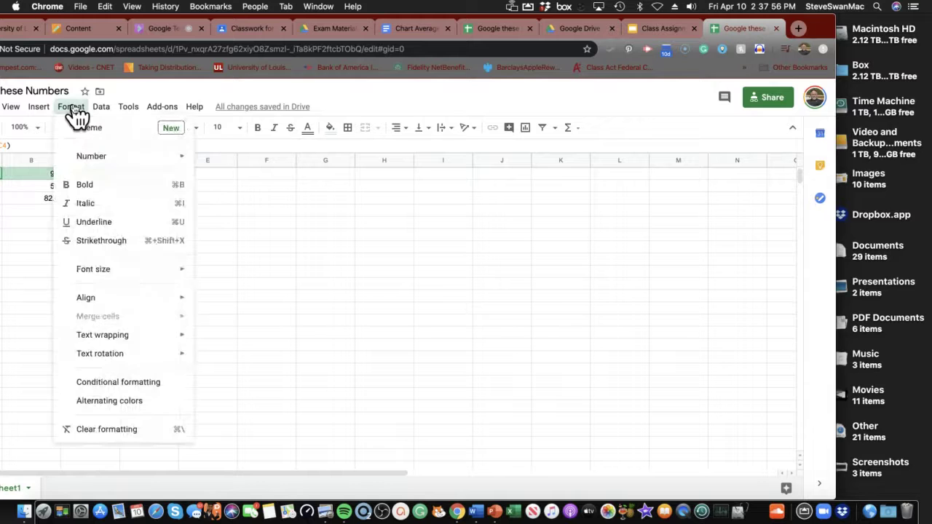
{"action": "left_click", "coordinate": [104, 384]}
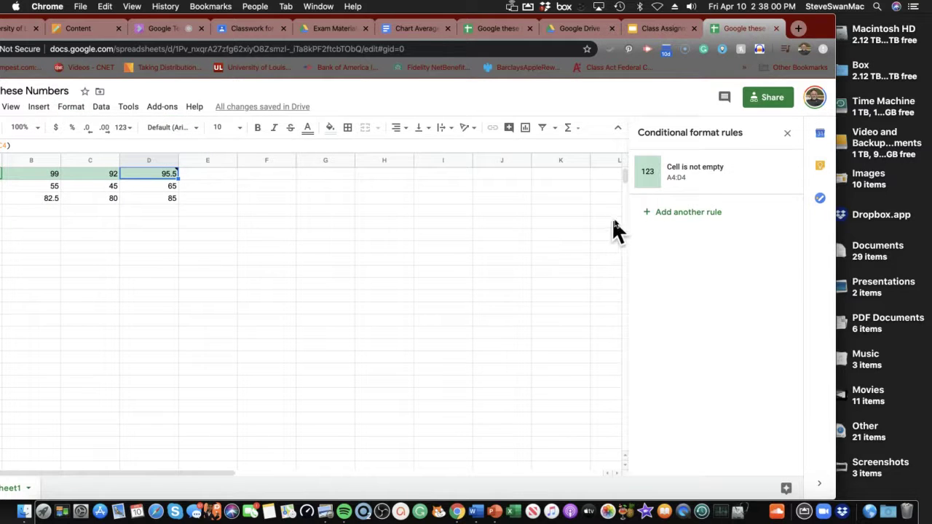
{"action": "left_click", "coordinate": [684, 182]}
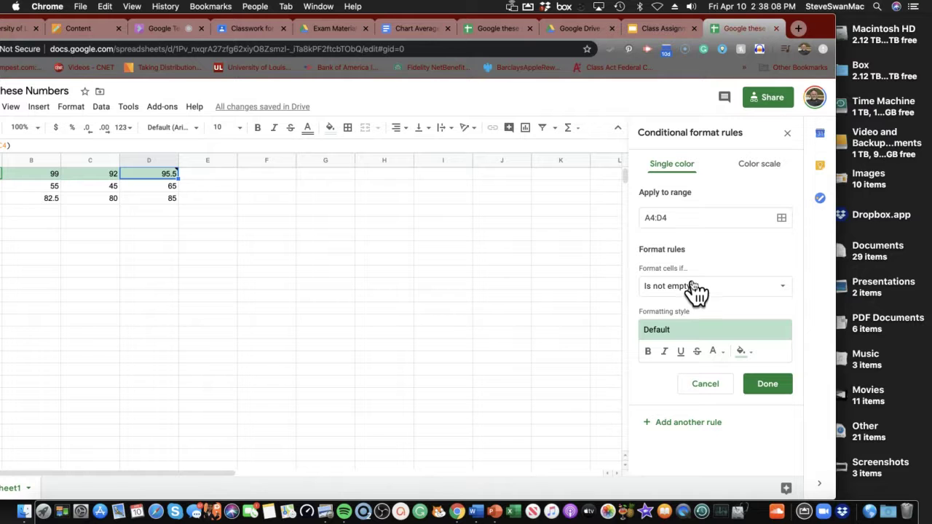
Make the A4:D4 rule highlight values less than 80 and save it
{"action": "left_click", "coordinate": [787, 289]}
{"action": "scroll", "coordinate": [687, 342], "scroll_direction": "down", "scroll_amount": 3}
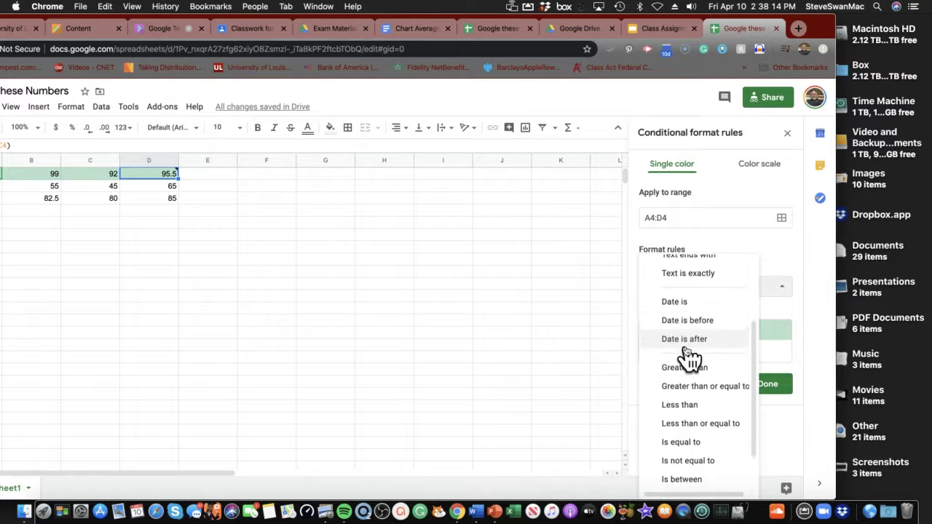
{"action": "scroll", "coordinate": [690, 352], "scroll_direction": "down", "scroll_amount": 2}
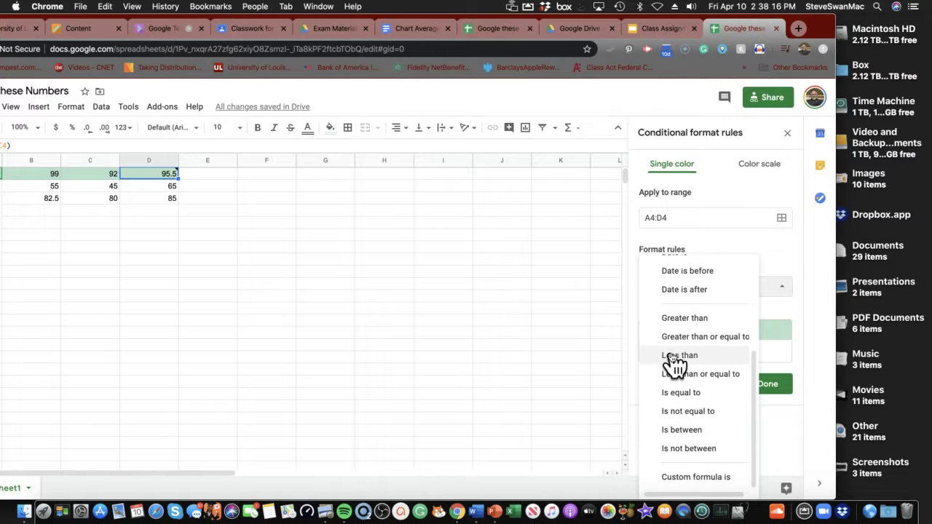
{"action": "left_click", "coordinate": [671, 355]}
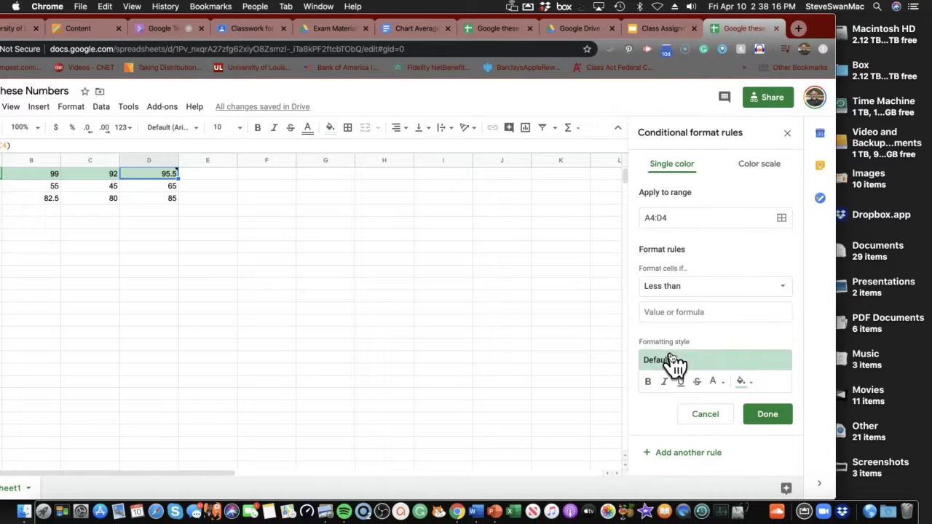
{"action": "left_click", "coordinate": [676, 309]}
{"action": "type", "text": "80"}
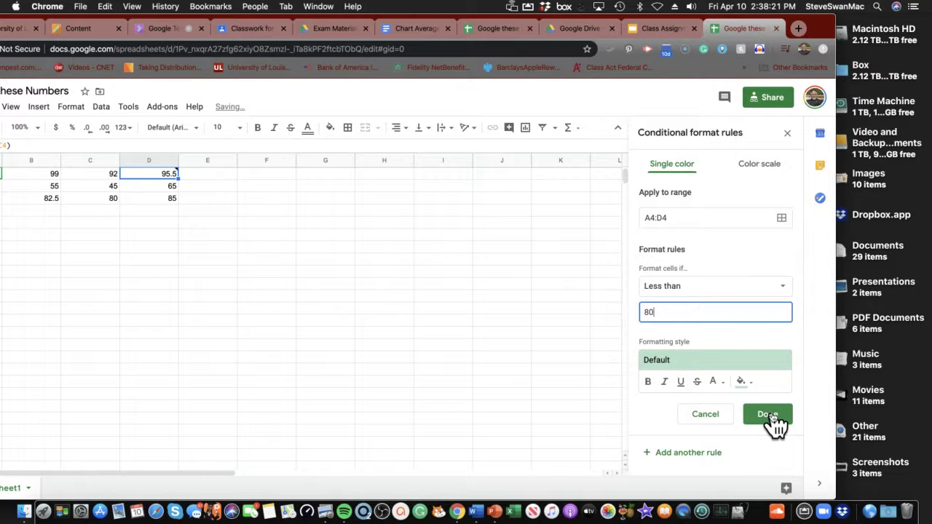
{"action": "left_click", "coordinate": [768, 414]}
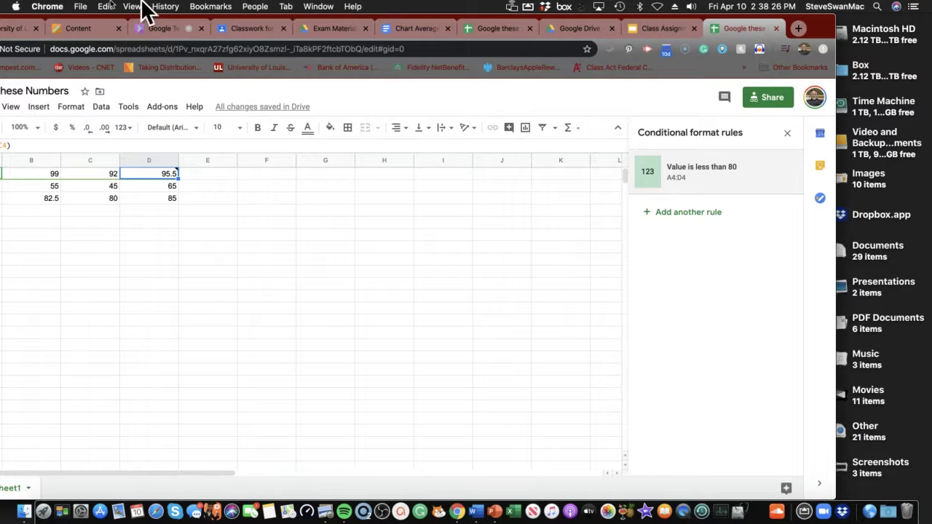
Open the Quizlet Sheets flashcards, flip the Auto-fill card, then return to Google these Numbers
{"action": "left_click", "coordinate": [73, 30]}
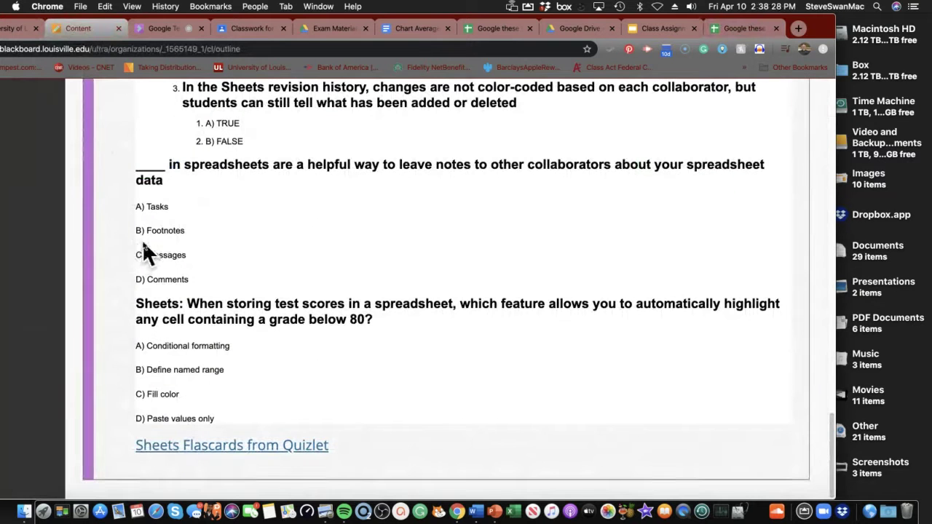
{"action": "left_click", "coordinate": [258, 445]}
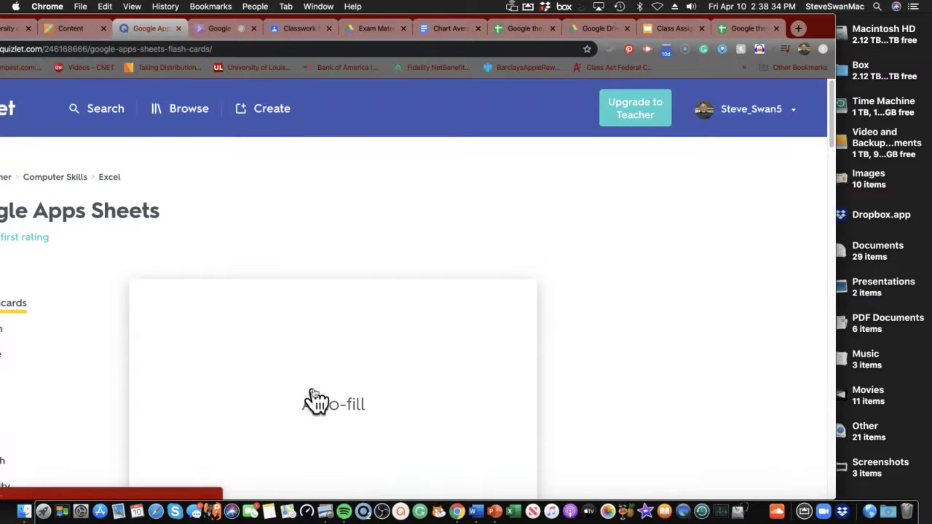
{"action": "scroll", "coordinate": [309, 393], "scroll_direction": "down", "scroll_amount": 5}
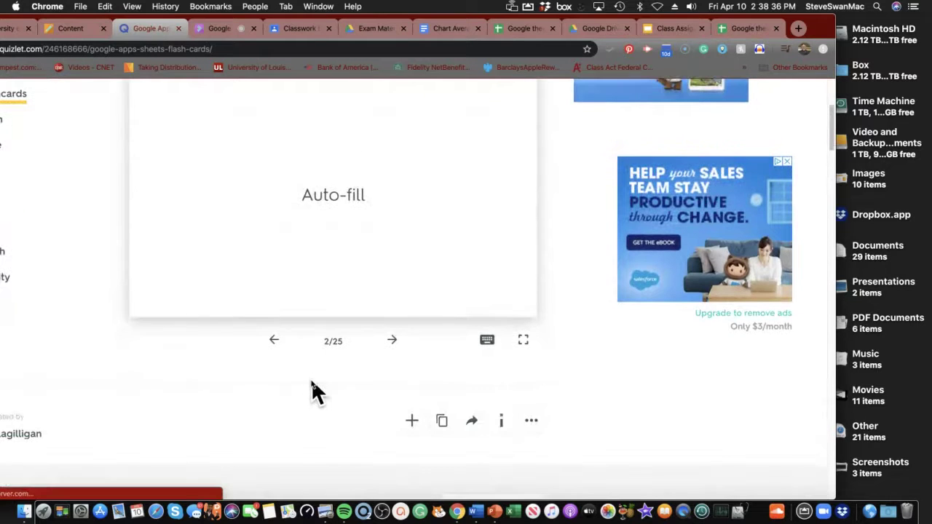
{"action": "left_click", "coordinate": [313, 214]}
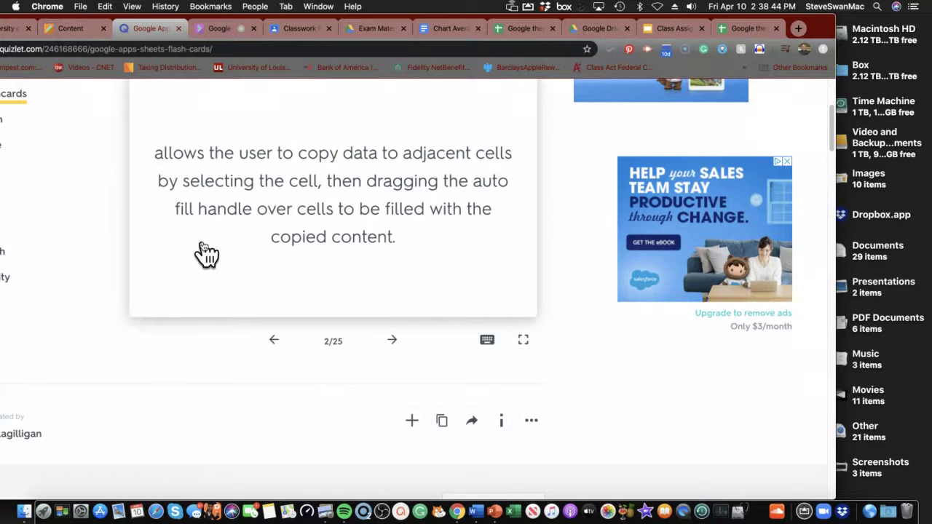
{"action": "left_click", "coordinate": [274, 339]}
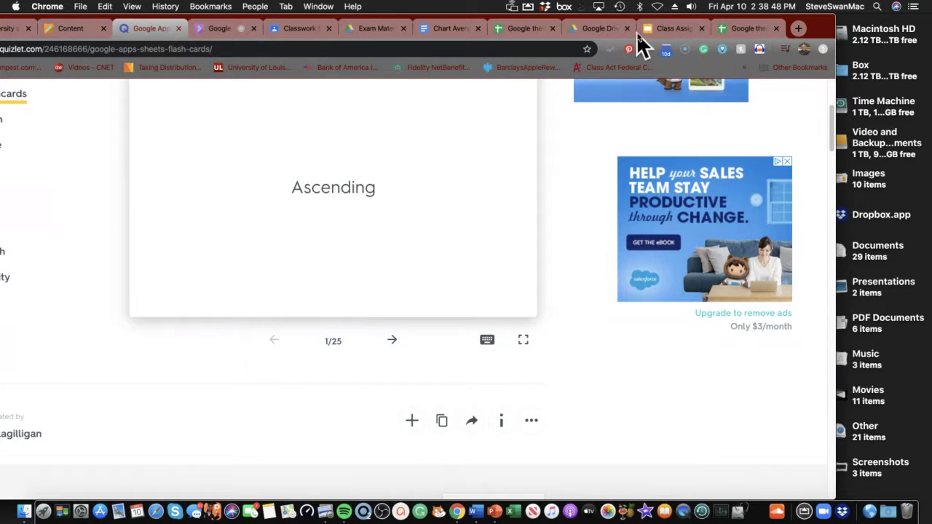
{"action": "left_click", "coordinate": [728, 31]}
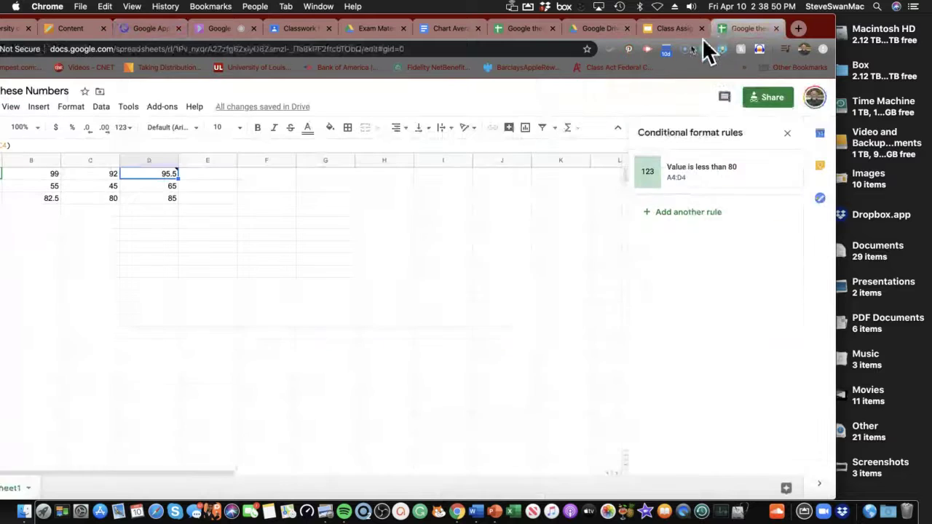
Fill the Exam 2 score of 92 down to the Steve and Class Average rows
{"action": "left_click", "coordinate": [105, 175]}
{"action": "left_click_drag", "start_coordinate": [119, 179], "coordinate": [116, 199]}
{"action": "left_click", "coordinate": [90, 211]}
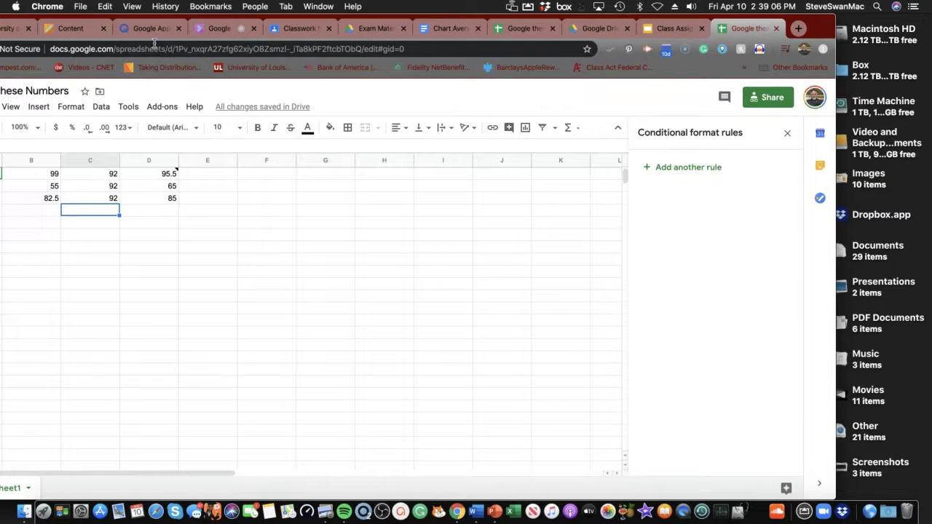
Return to the Quizlet Sheets flashcards and flip the Ascending card to its definition
{"action": "left_click", "coordinate": [82, 27]}
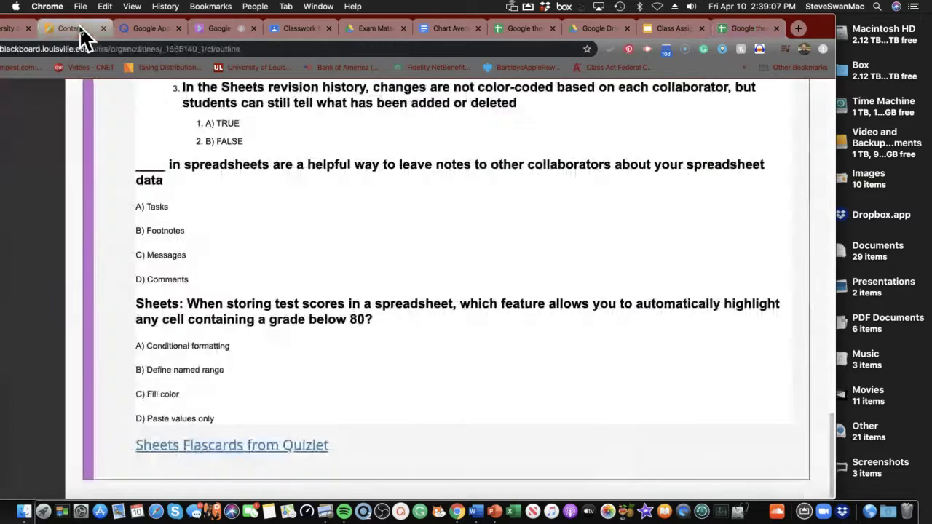
{"action": "left_click", "coordinate": [147, 30]}
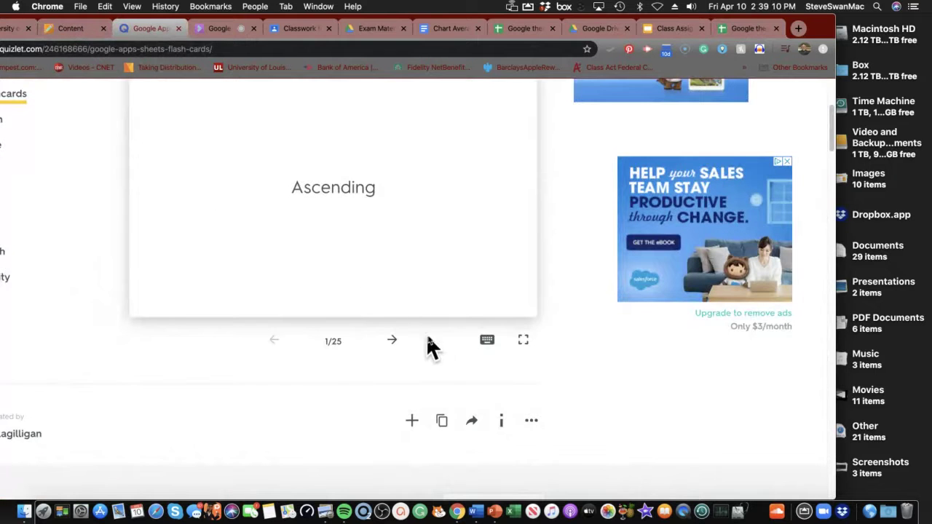
{"action": "left_click", "coordinate": [358, 240]}
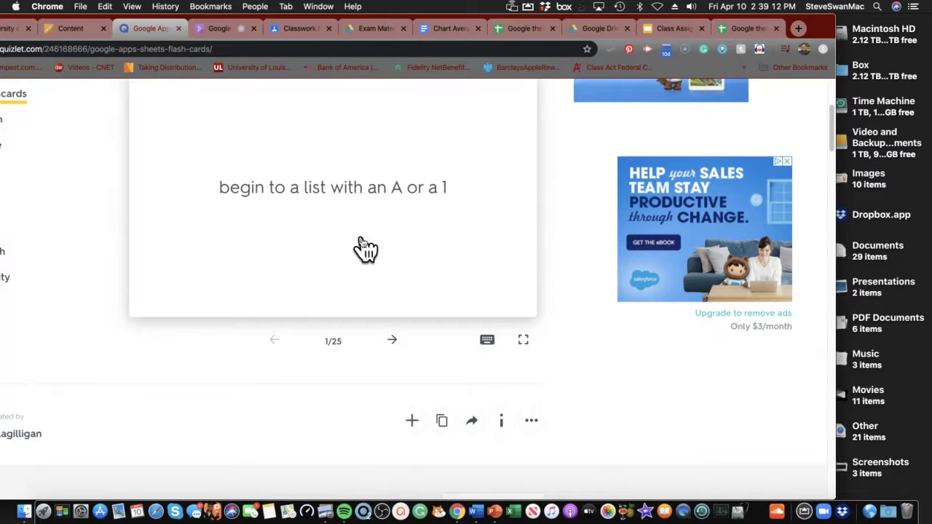
Step through Auto-fill, Cells, Columns, Column header, Conditional formatting, Descending, then reveal Expression's definition
{"action": "left_click", "coordinate": [397, 341]}
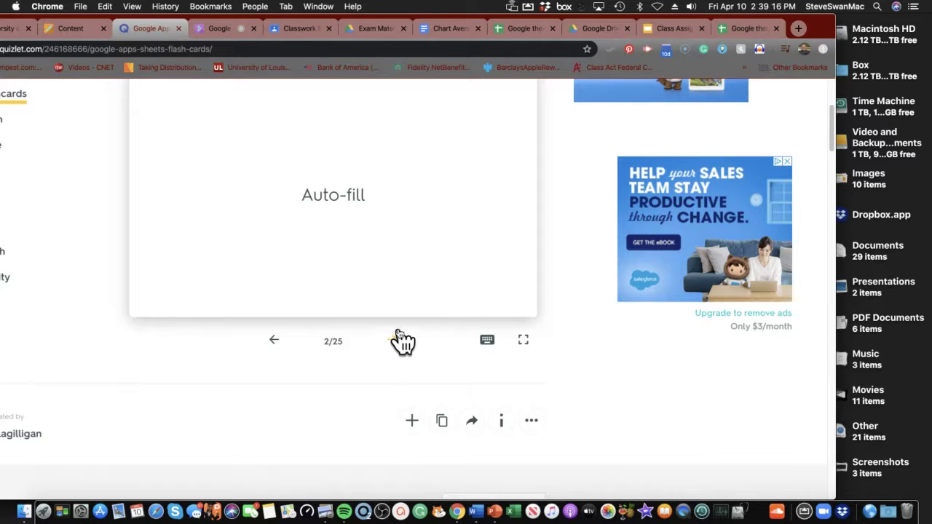
{"action": "left_click", "coordinate": [404, 346]}
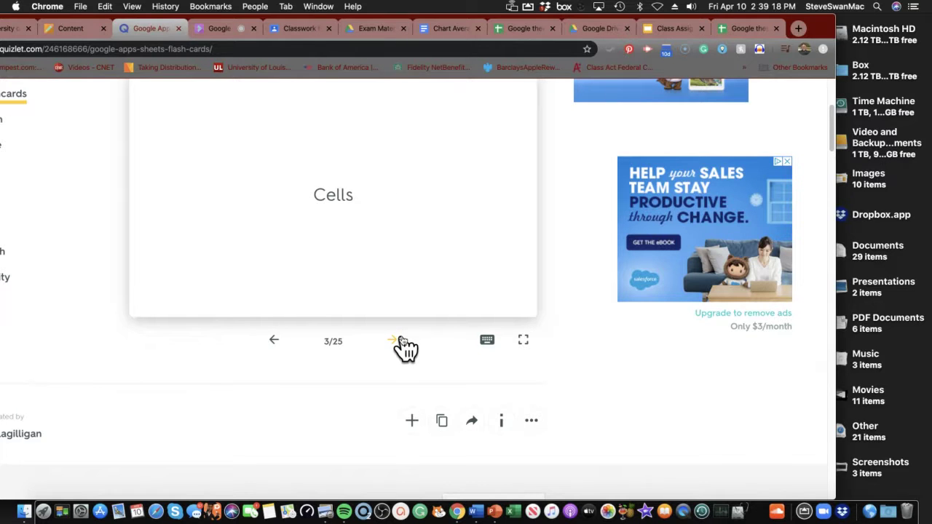
{"action": "left_click", "coordinate": [402, 342]}
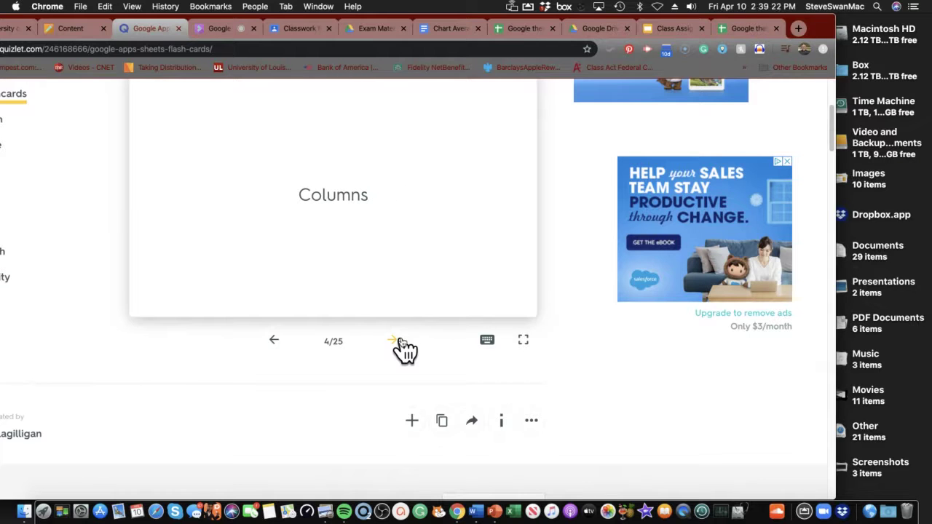
{"action": "left_click", "coordinate": [400, 342]}
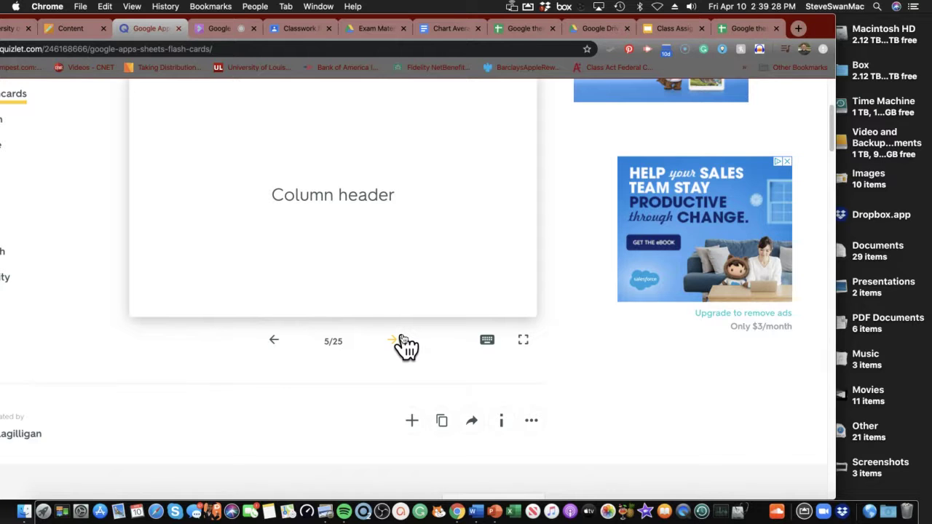
{"action": "left_click", "coordinate": [403, 342]}
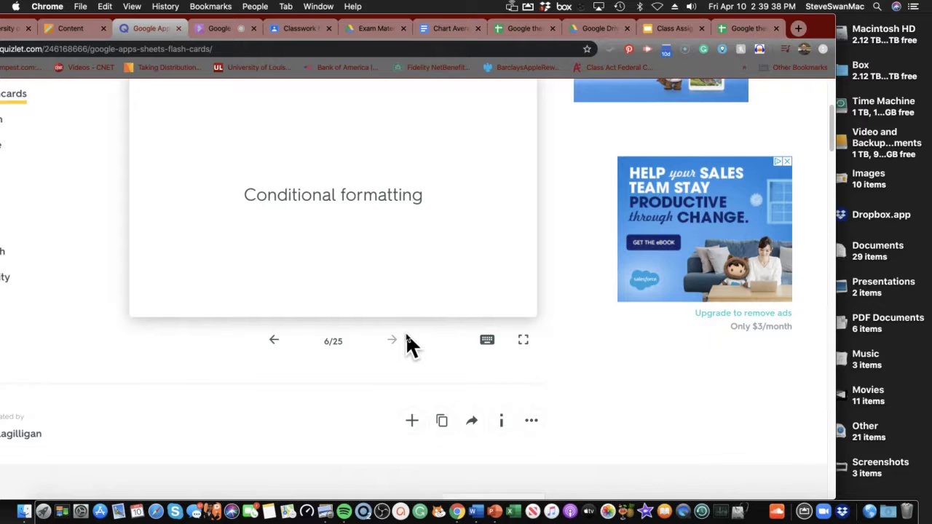
{"action": "left_click", "coordinate": [391, 340]}
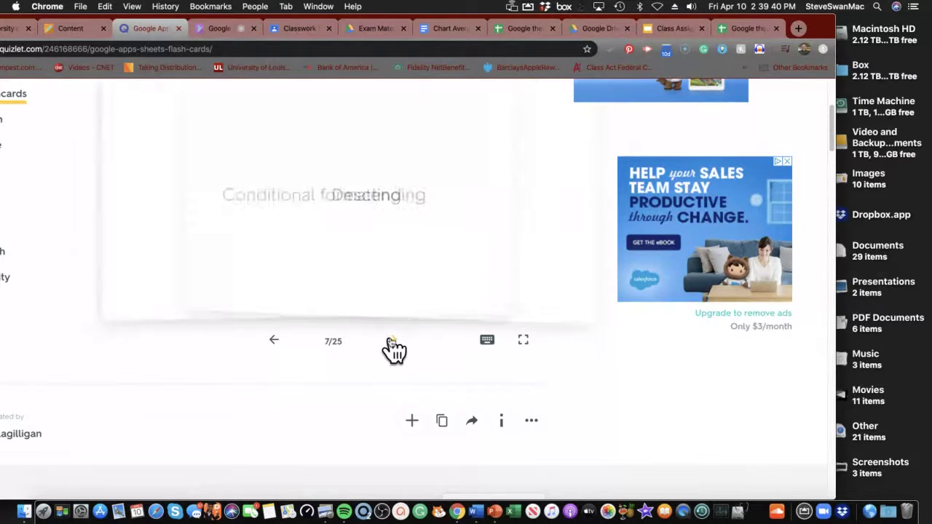
{"action": "left_click", "coordinate": [391, 340]}
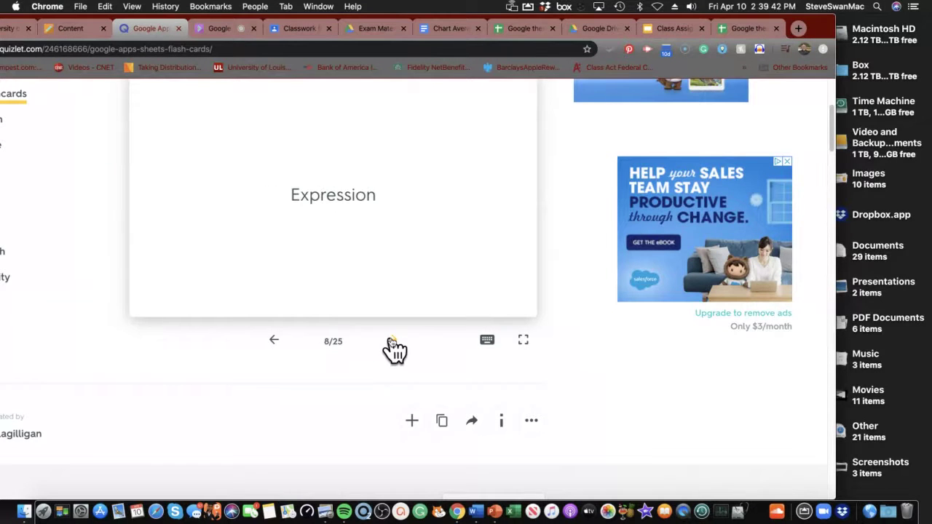
{"action": "left_click", "coordinate": [347, 221]}
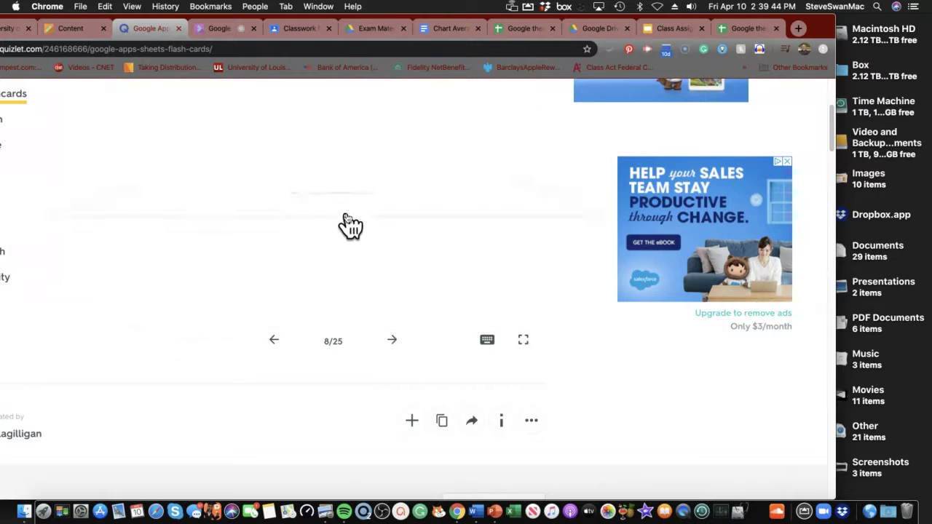